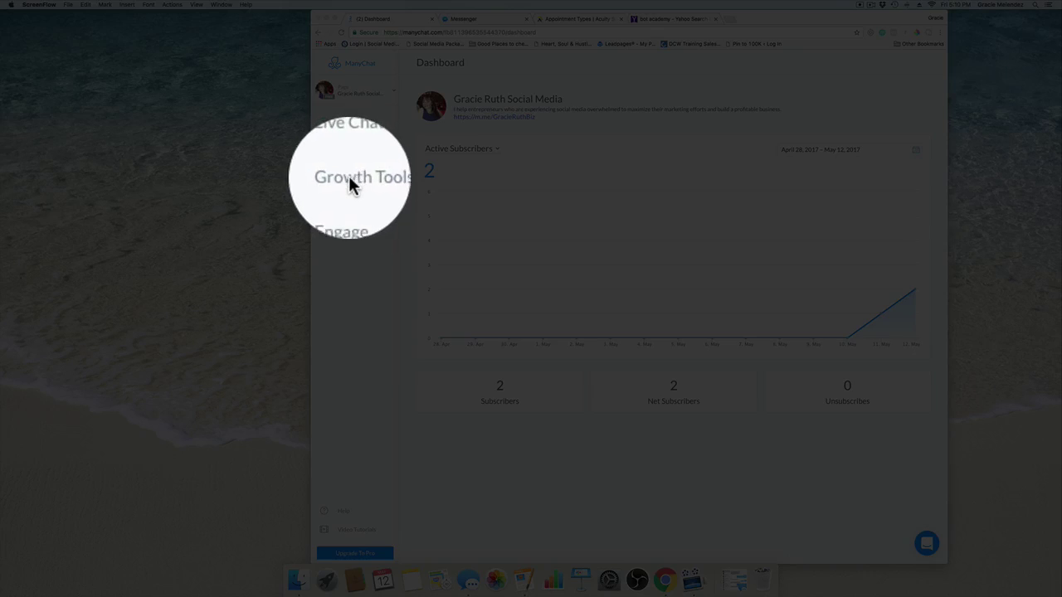
- From the Growth Tools list, start a new growth tool to reach the widget type chooser
{"action": "left_click", "coordinate": [348, 175]}
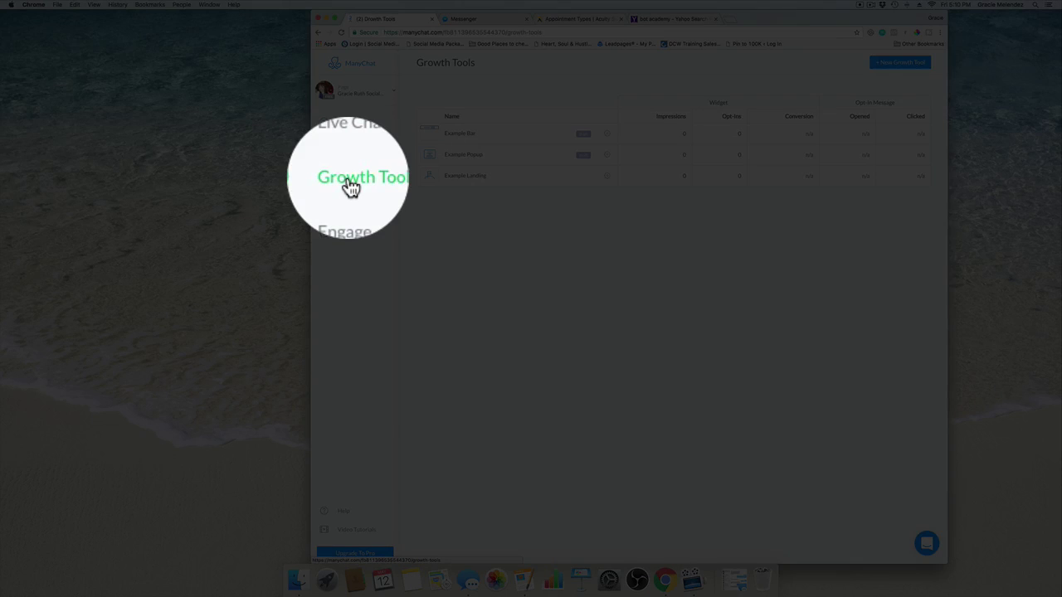
{"action": "left_click", "coordinate": [884, 73]}
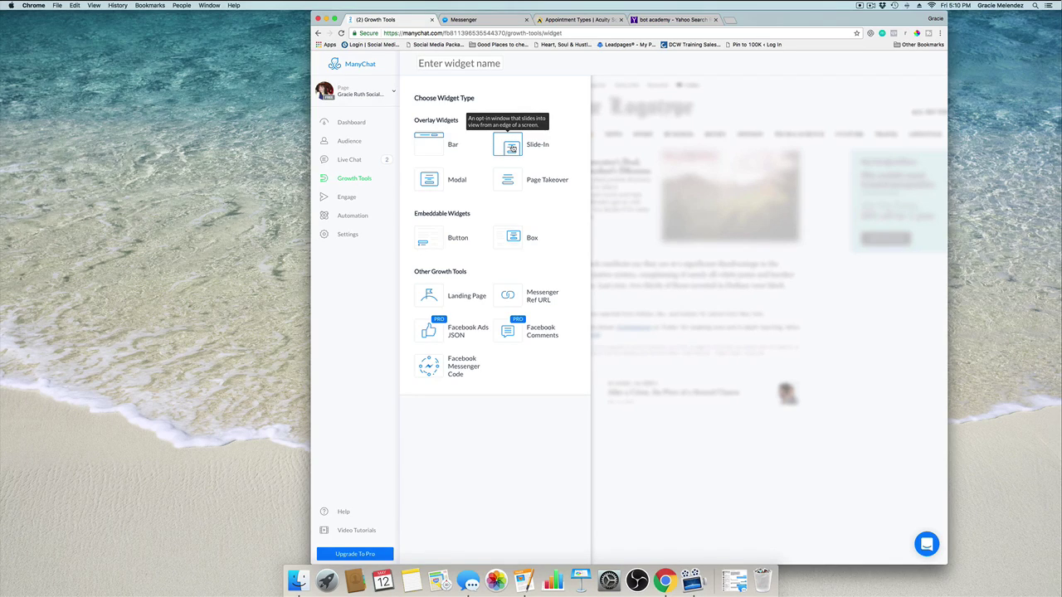
- Create a Slide-In growth tool and give its widget a mint-green 3DBE8B background
{"action": "left_click", "coordinate": [512, 147]}
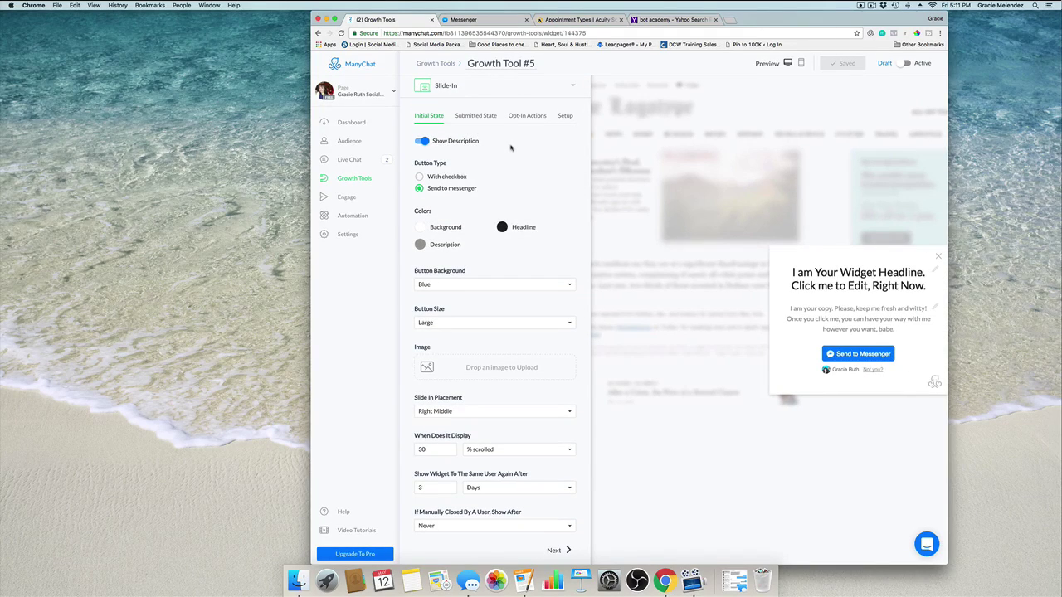
{"action": "left_click", "coordinate": [420, 229]}
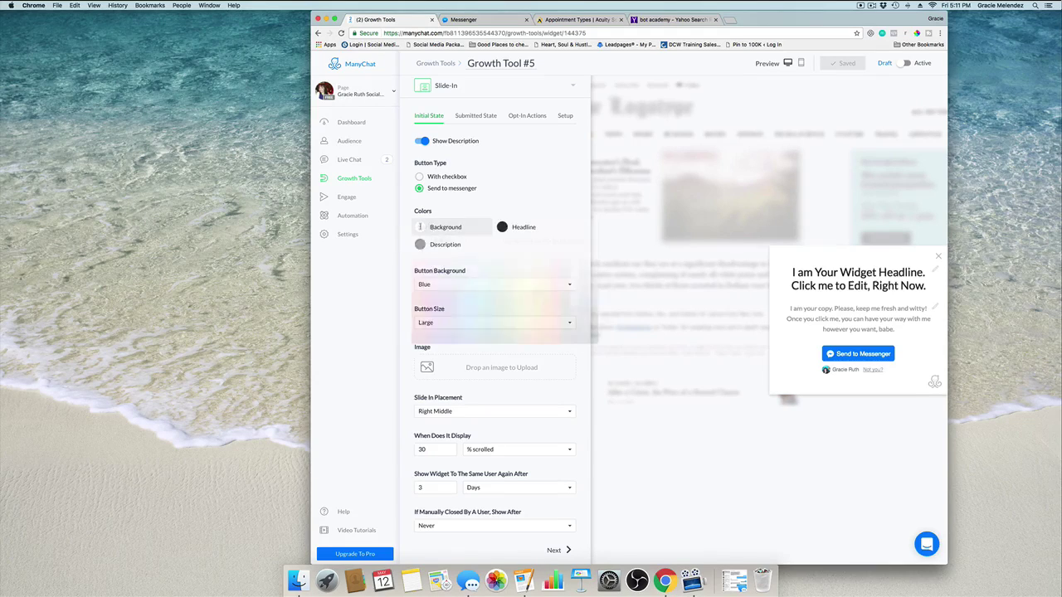
{"action": "left_click", "coordinate": [476, 280]}
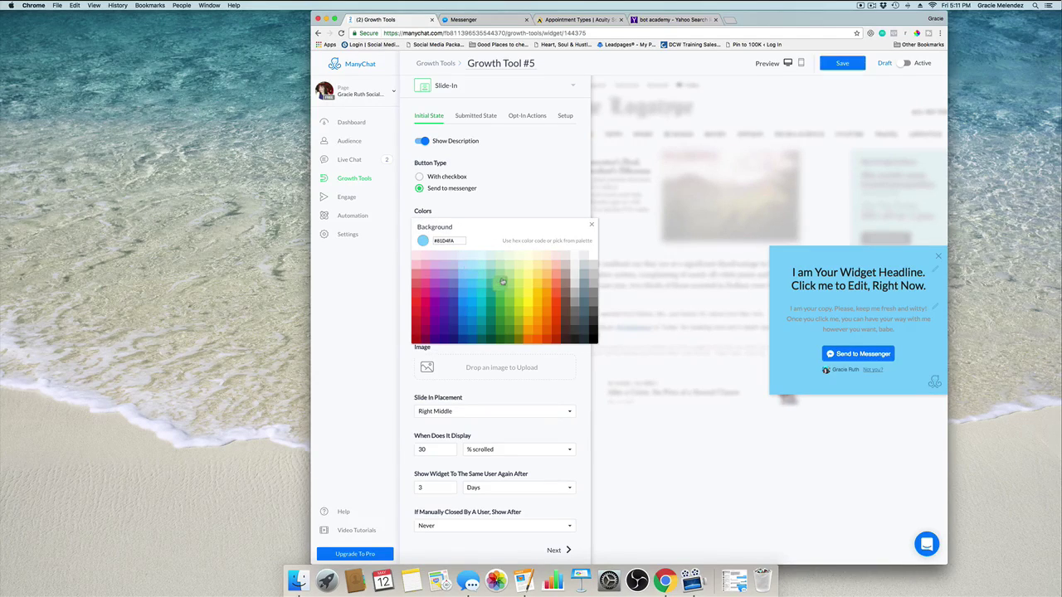
{"action": "left_click", "coordinate": [503, 280]}
{"action": "key", "text": "BackSpace"}
{"action": "key", "text": "BackSpace"}
{"action": "key", "text": "BackSpace"}
{"action": "key", "text": "BackSpace"}
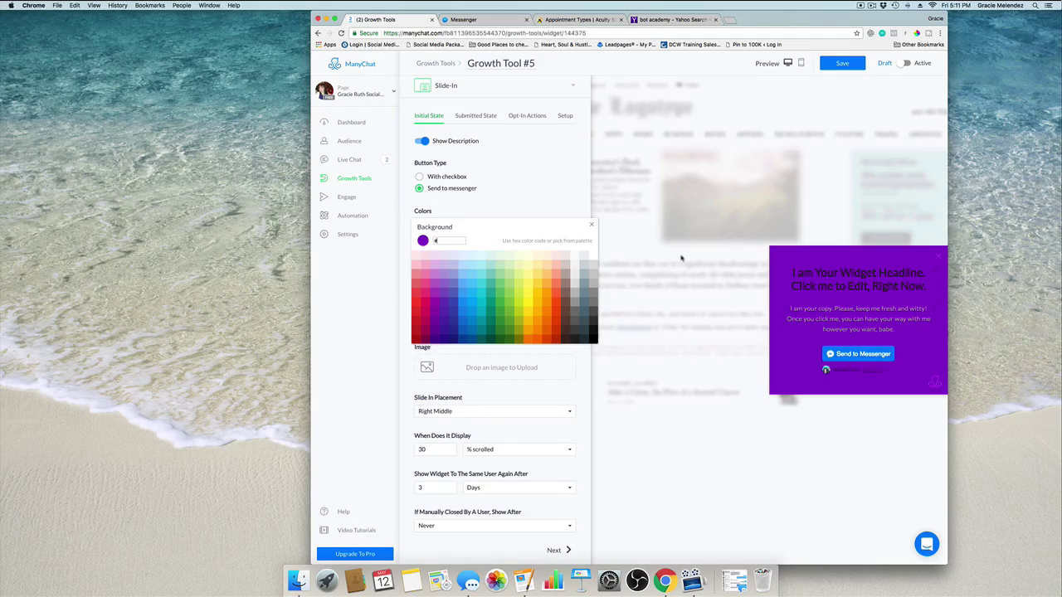
{"action": "type", "text": "3DBE8B"}
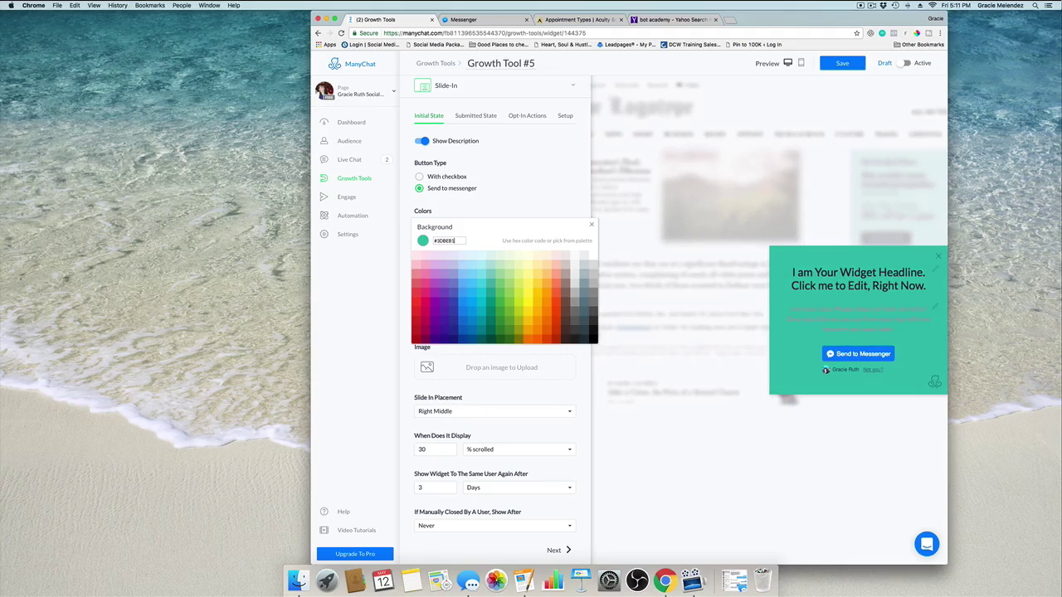
{"action": "key", "text": "Escape"}
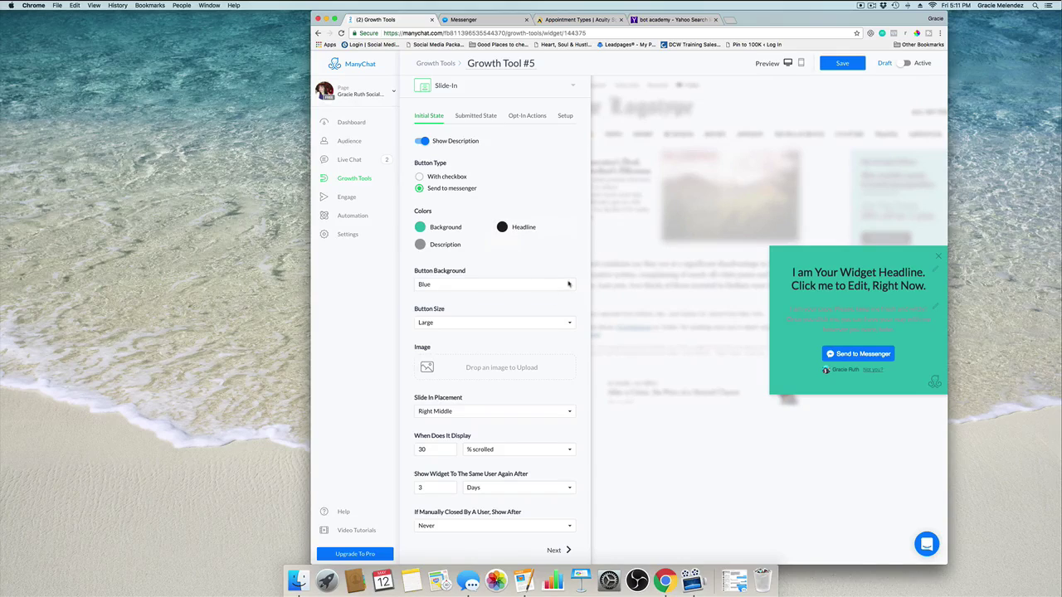
- Make the Send to Messenger button background white and the headline colour white (ffffff)
{"action": "left_click", "coordinate": [569, 284]}
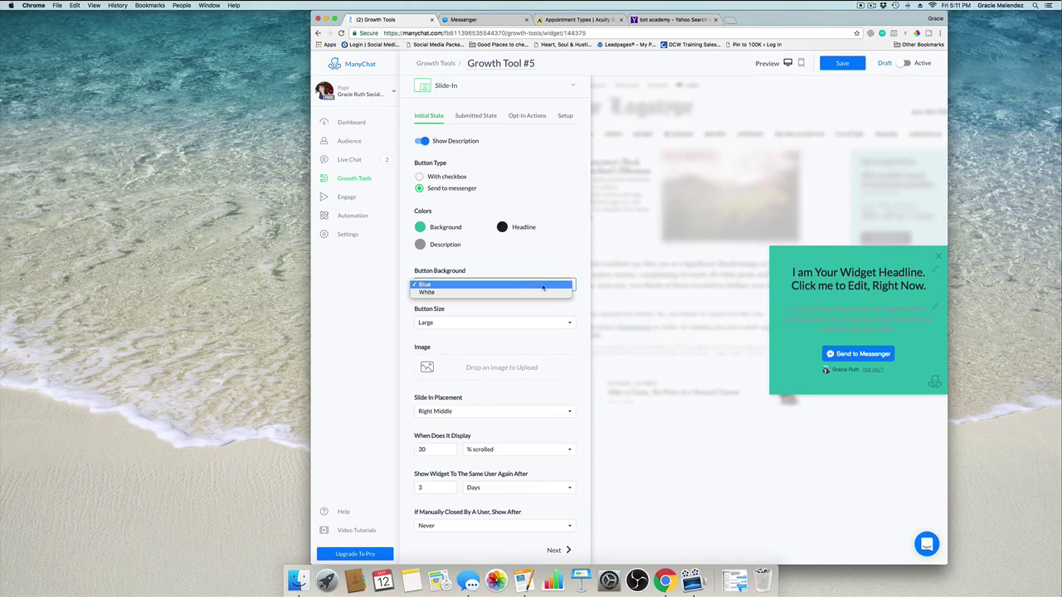
{"action": "left_click", "coordinate": [493, 292]}
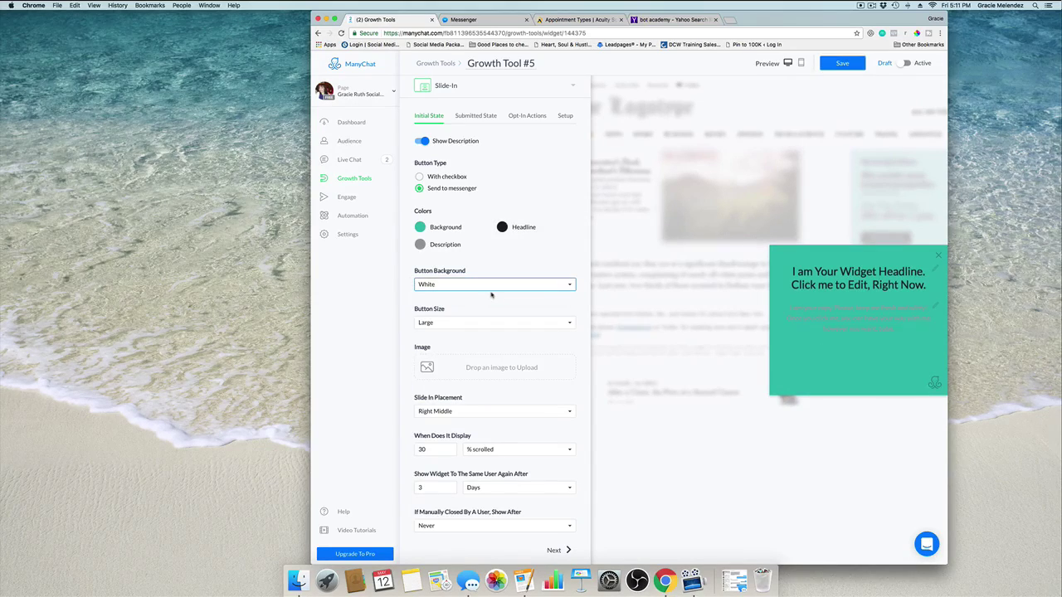
{"action": "scroll", "coordinate": [518, 260], "scroll_direction": "up", "scroll_amount": 1}
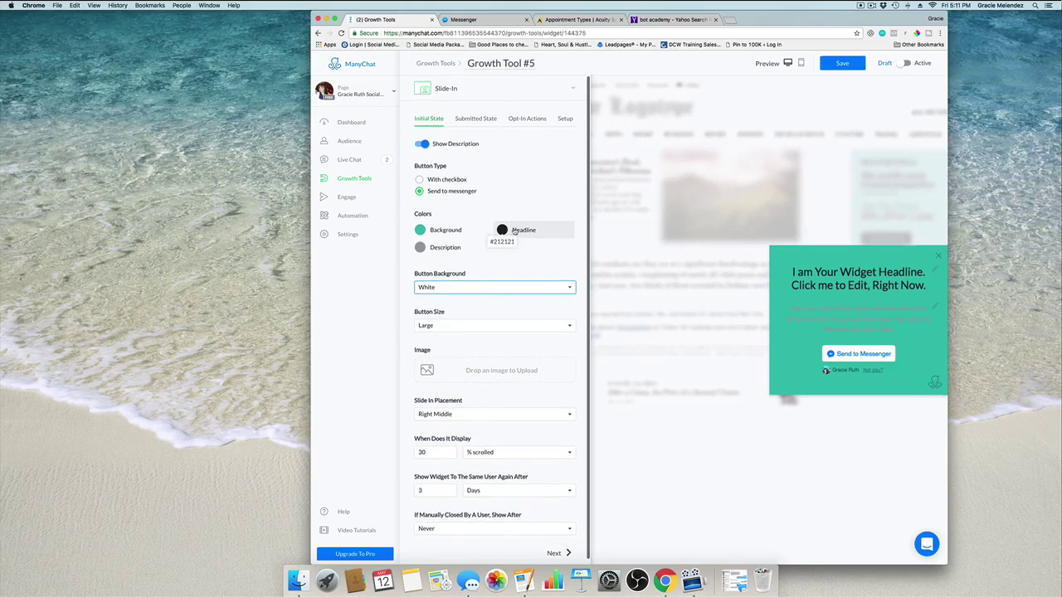
{"action": "left_click", "coordinate": [524, 232]}
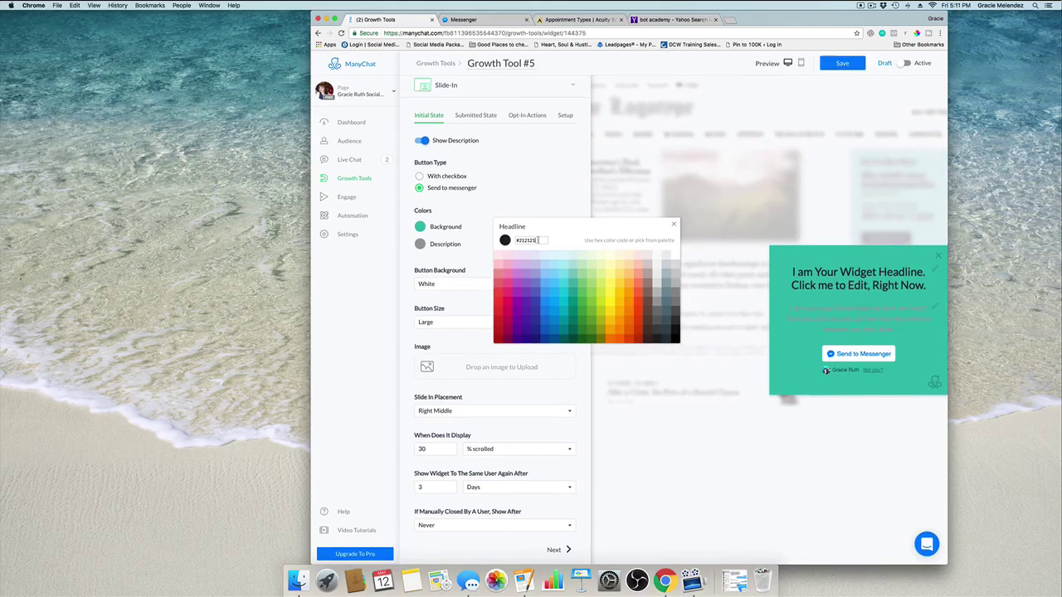
{"action": "key", "text": "BackSpace"}
{"action": "key", "text": "BackSpace"}
{"action": "key", "text": "BackSpace"}
{"action": "key", "text": "BackSpace"}
{"action": "key", "text": "BackSpace"}
{"action": "key", "text": "BackSpace"}
{"action": "type", "text": "ffffff"}
{"action": "key", "text": "Return"}
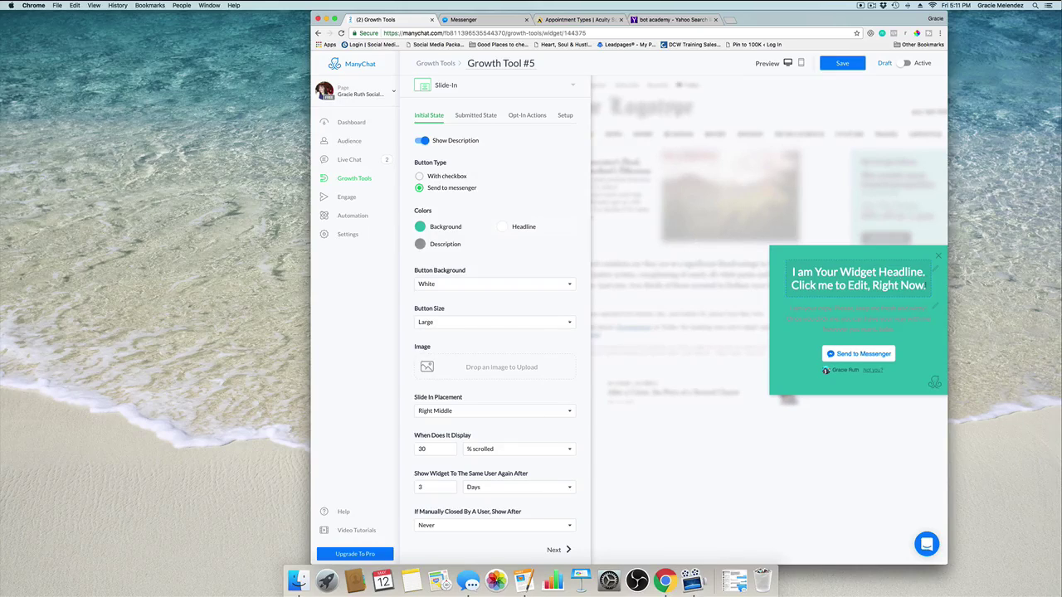
- Replace the widget headline with "Get your content calendar to schedule your posts."
{"action": "left_click_drag", "start_coordinate": [926, 285], "coordinate": [791, 272]}
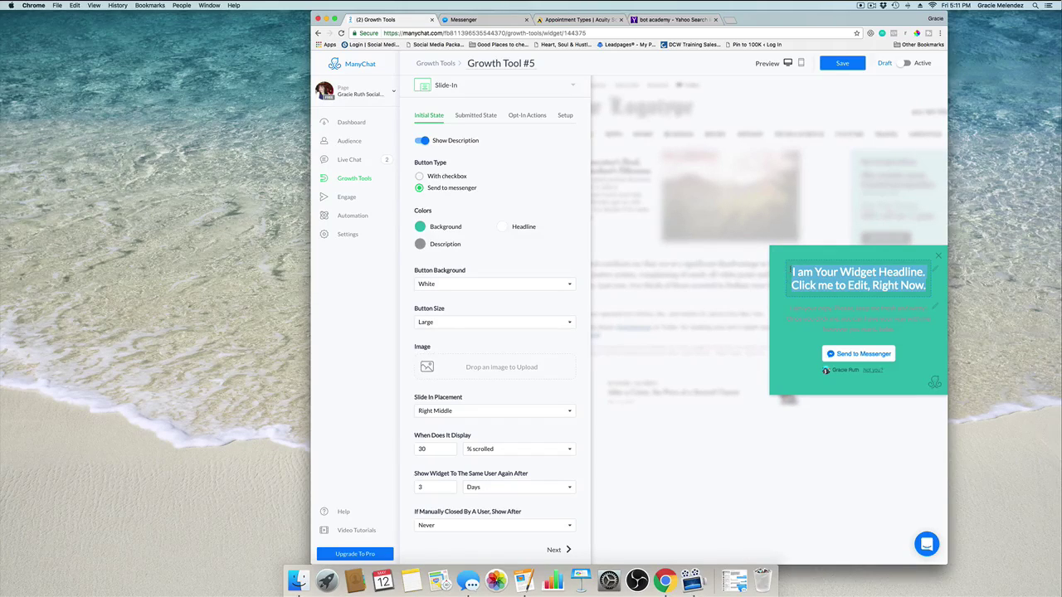
{"action": "key", "text": "BackSpace"}
{"action": "type", "text": "Get your"}
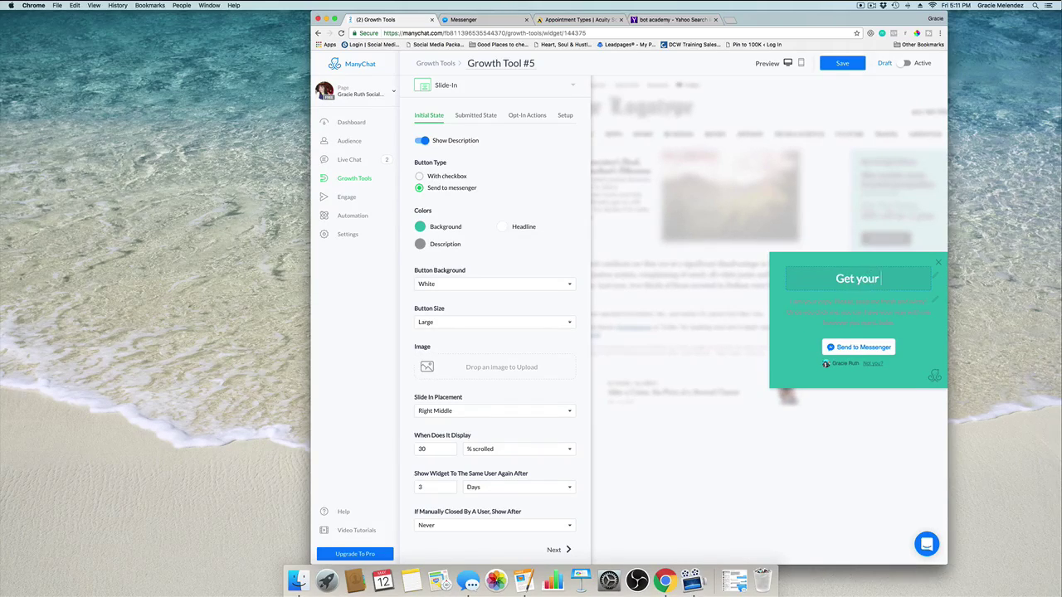
{"action": "type", "text": " content calender t"}
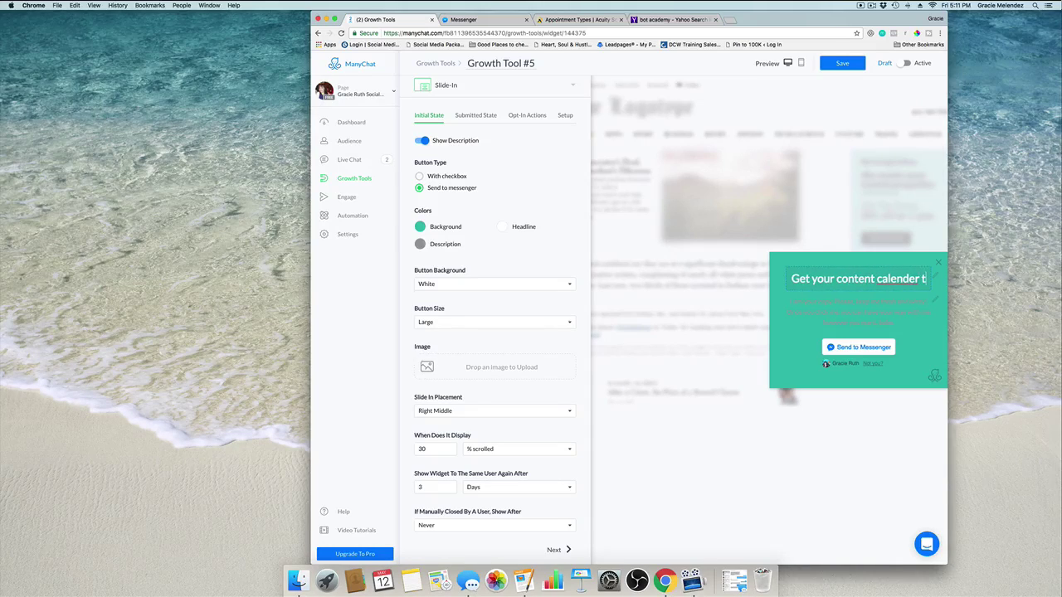
{"action": "key", "text": "BackSpace"}
{"action": "key", "text": "BackSpace"}
{"action": "key", "text": "BackSpace"}
{"action": "key", "text": "BackSpace"}
{"action": "type", "text": "ar to"}
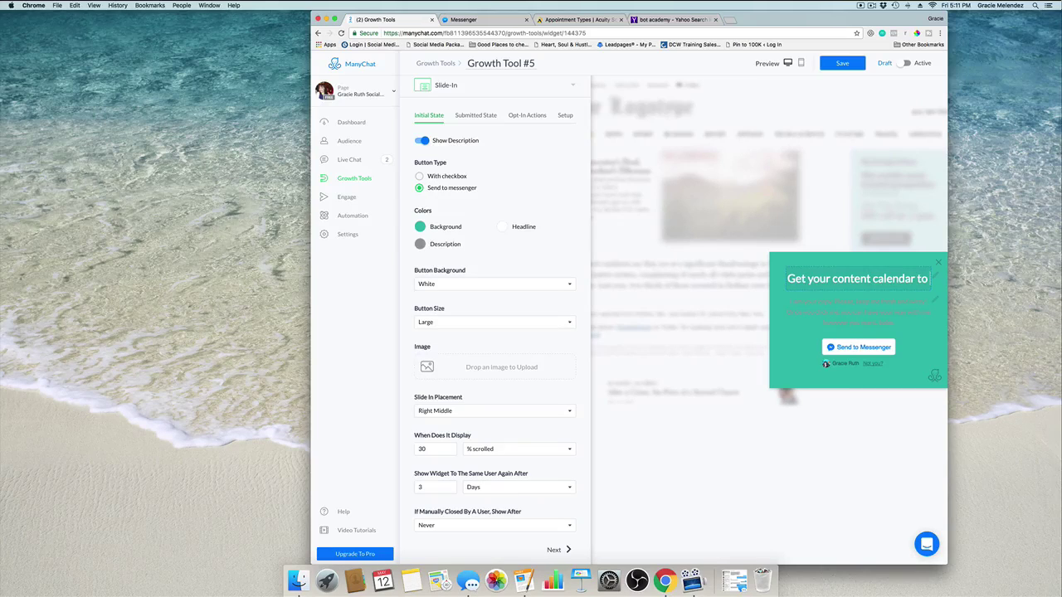
{"action": "type", "text": " schedule y"}
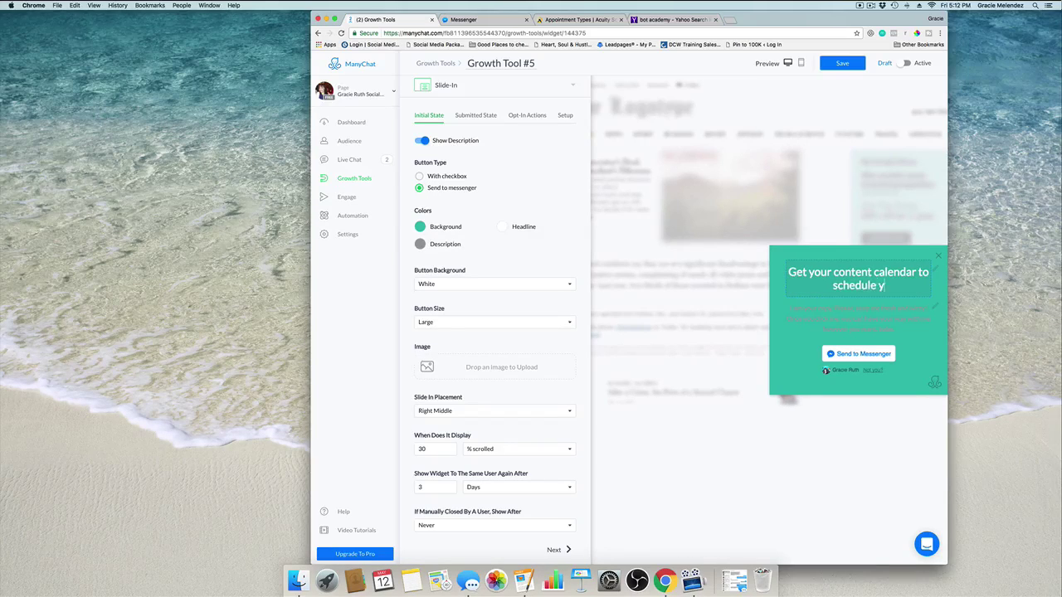
{"action": "type", "text": "our posts."}
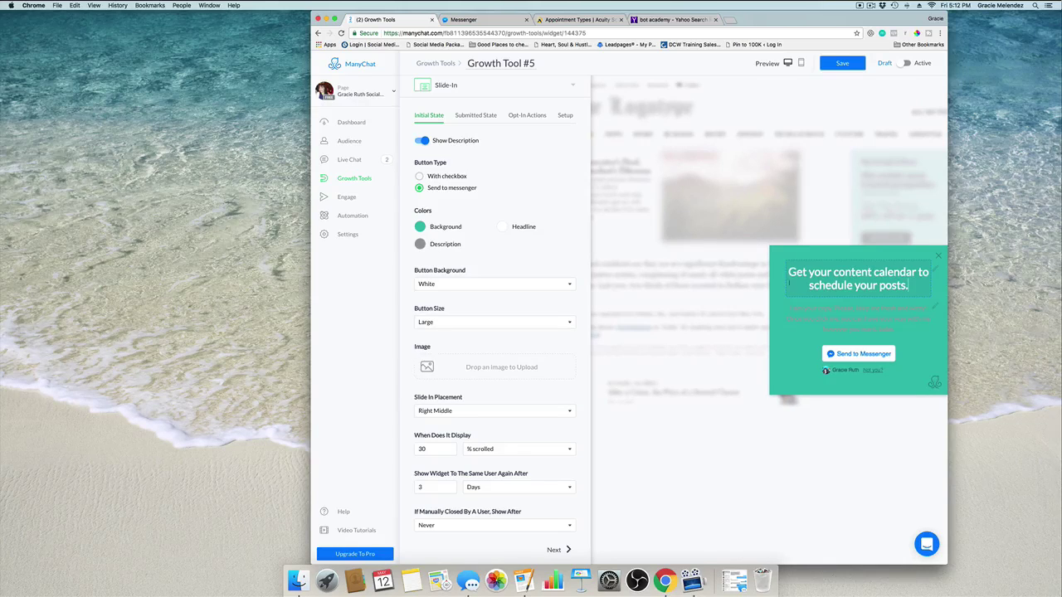
- Delete the widget's old description text
{"action": "left_click", "coordinate": [809, 316]}
{"action": "left_click_drag", "start_coordinate": [873, 327], "coordinate": [789, 304]}
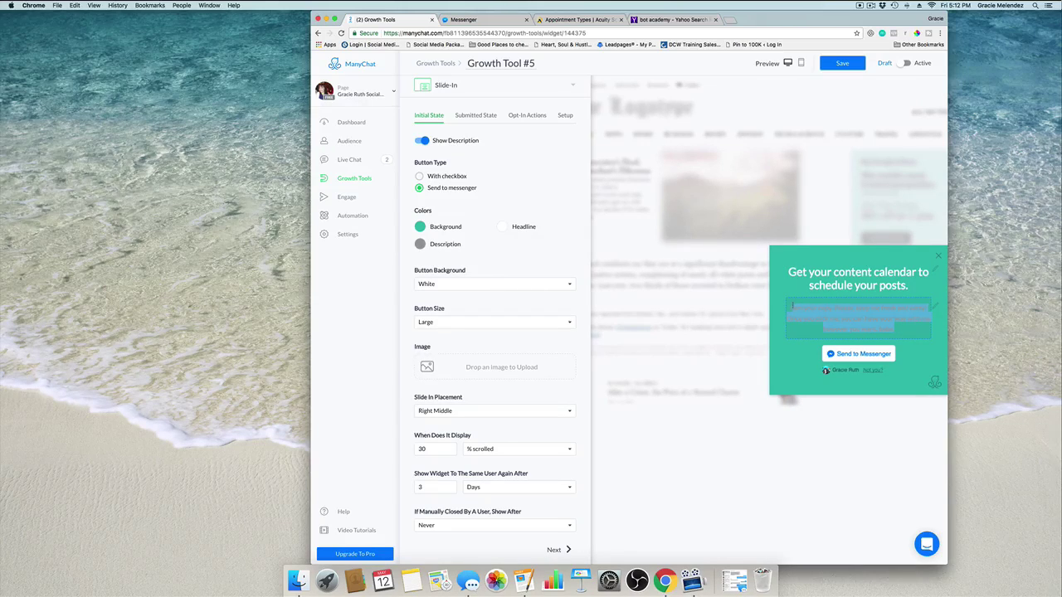
{"action": "key", "text": "BackSpace"}
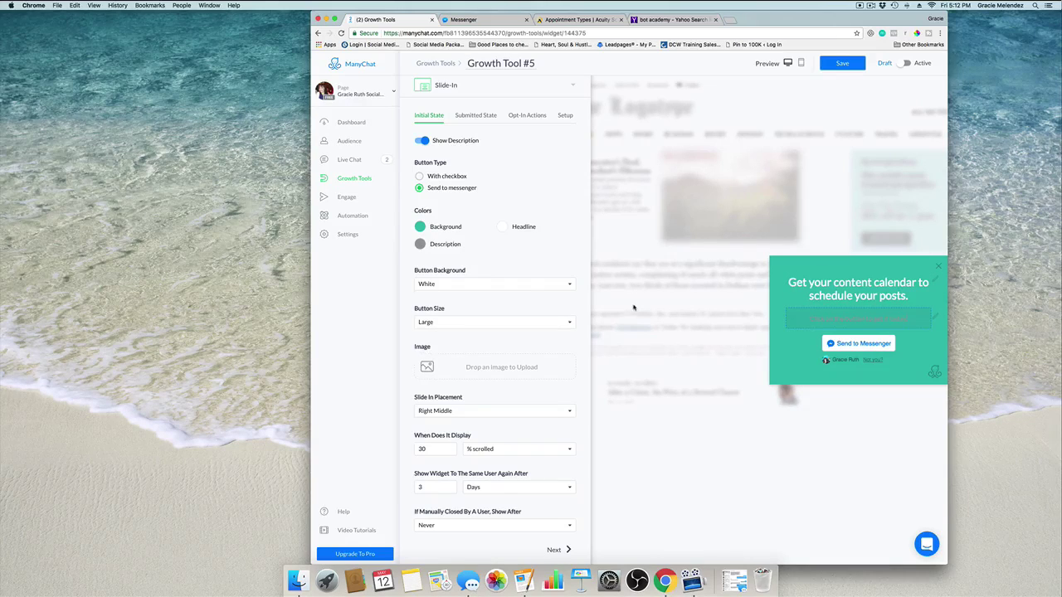
- Set the description text colour to dark grey #37474F
{"action": "left_click", "coordinate": [420, 244]}
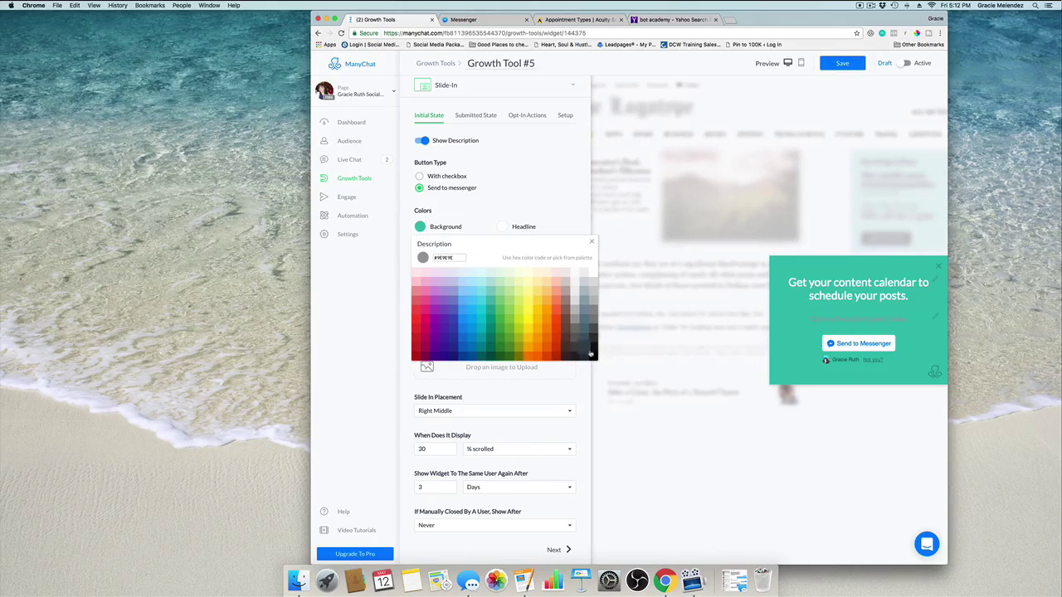
{"action": "left_click", "coordinate": [591, 354]}
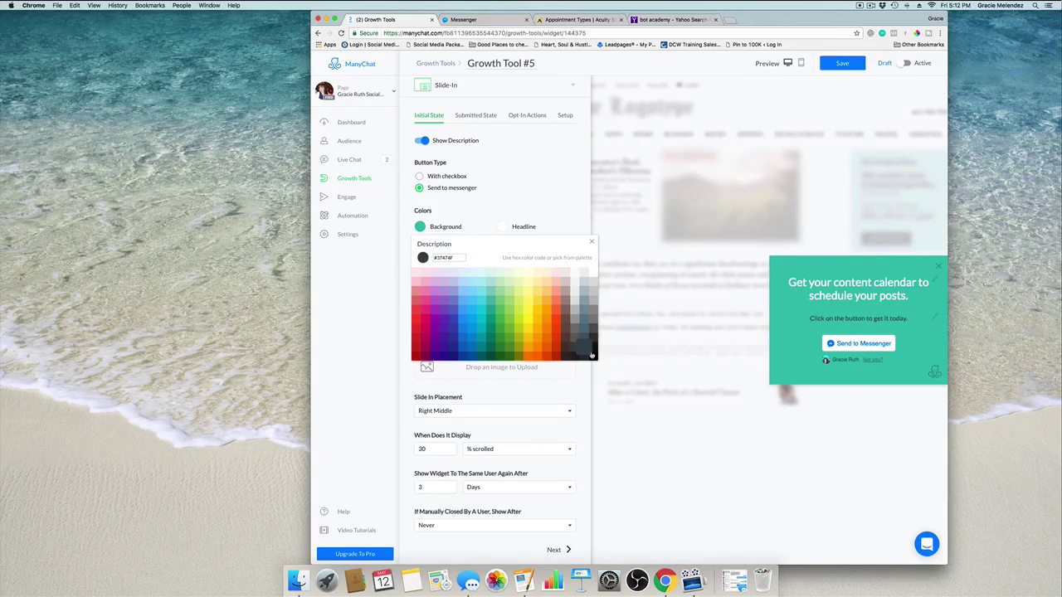
{"action": "left_click", "coordinate": [562, 196]}
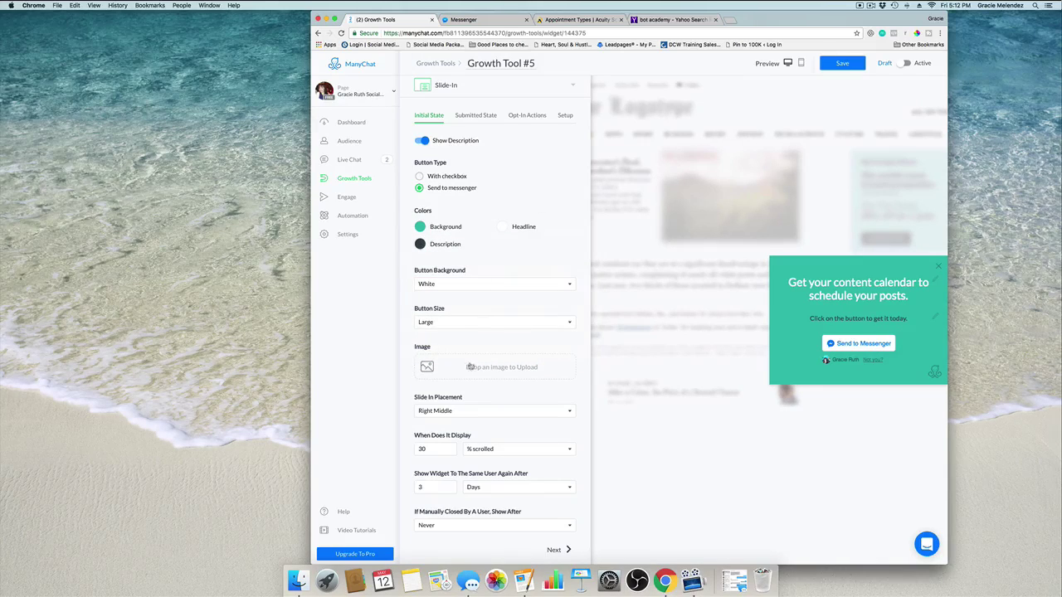
- Try the Small messenger button size, then return it to Large
{"action": "left_click", "coordinate": [567, 322]}
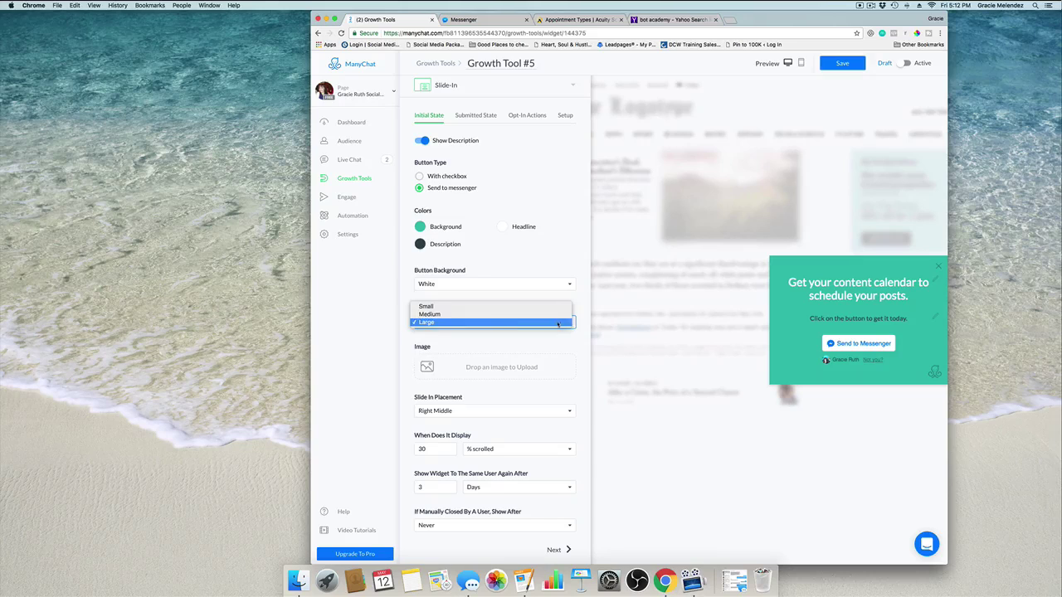
{"action": "left_click", "coordinate": [502, 309]}
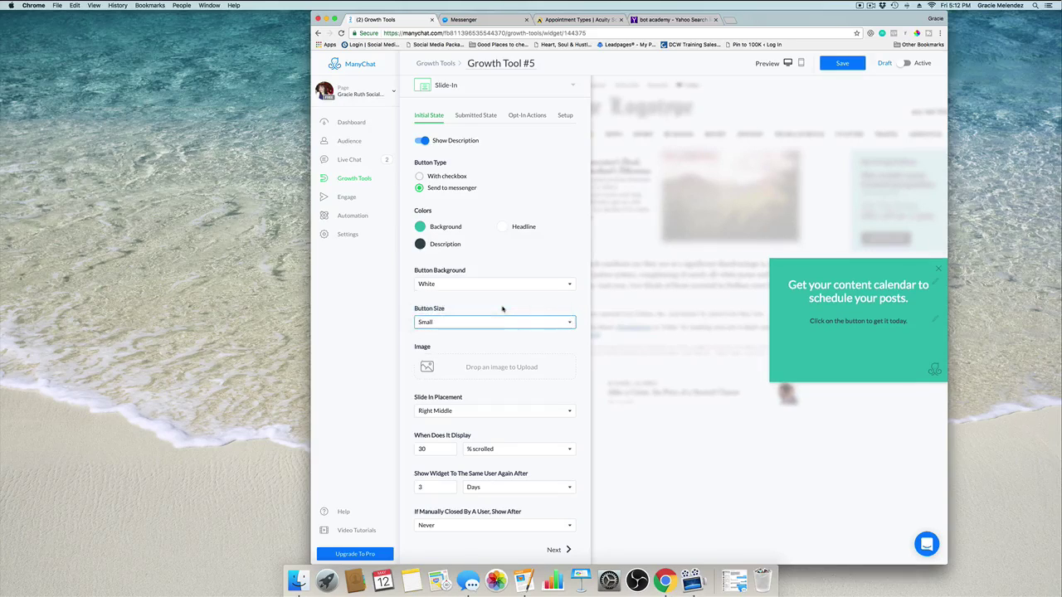
{"action": "left_click", "coordinate": [569, 322]}
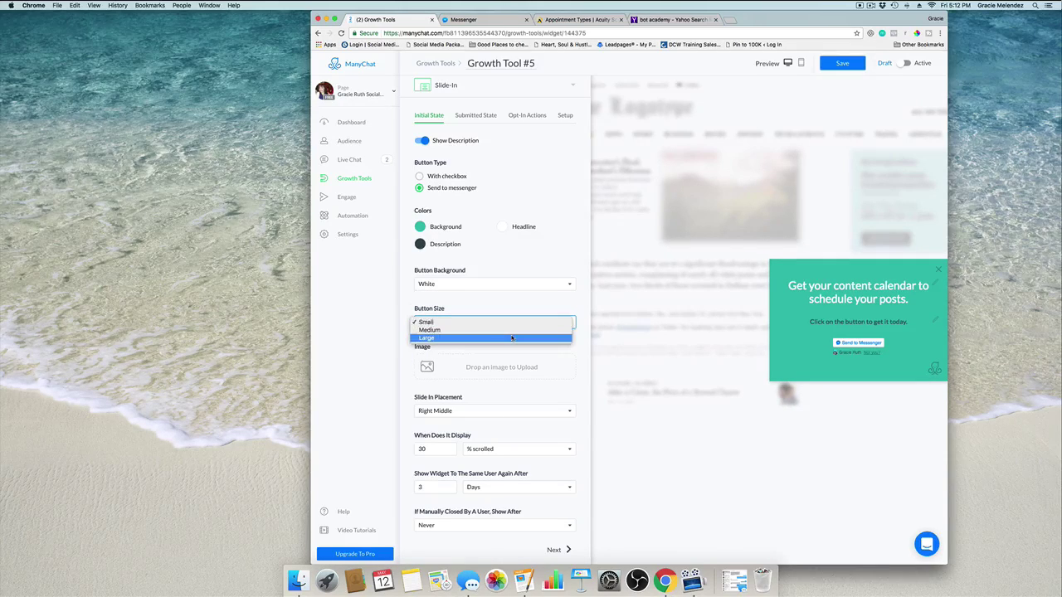
{"action": "left_click", "coordinate": [511, 338]}
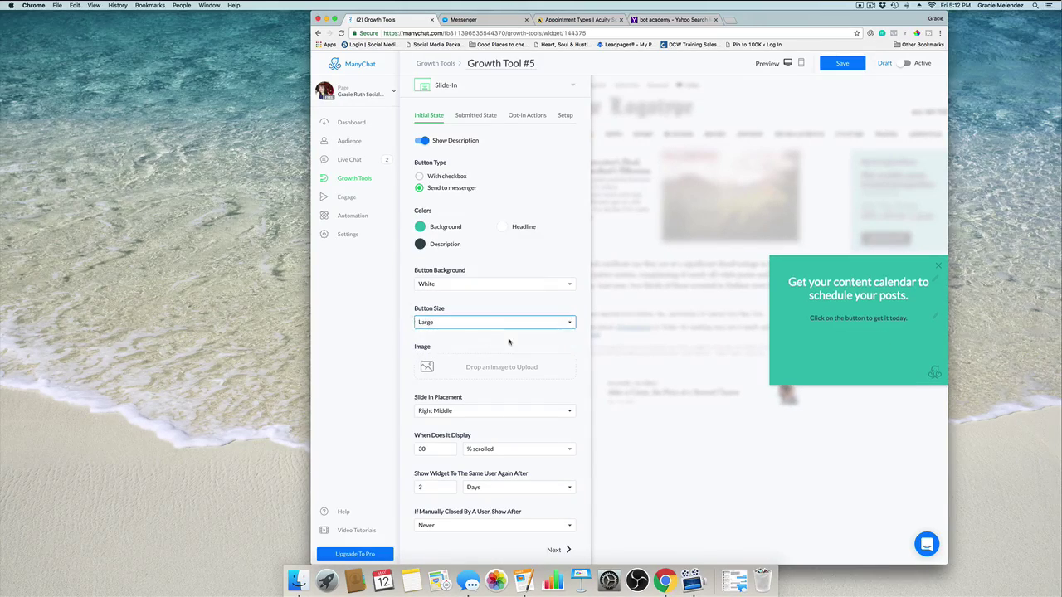
- Upload the Content Calendar template image into the slide-in
{"action": "left_click", "coordinate": [429, 365]}
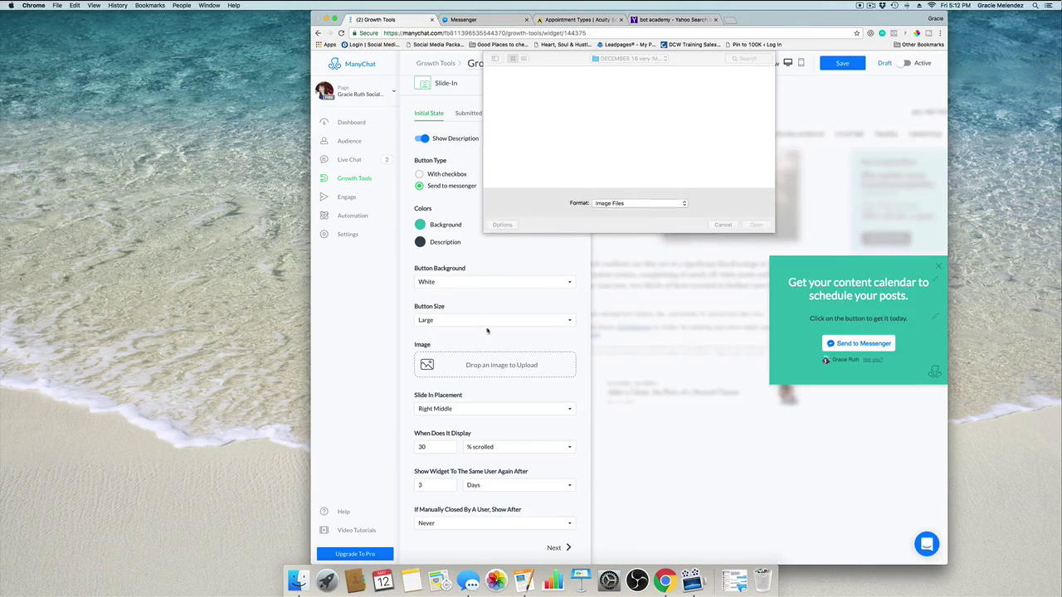
{"action": "scroll", "coordinate": [623, 167], "scroll_direction": "down", "scroll_amount": 10}
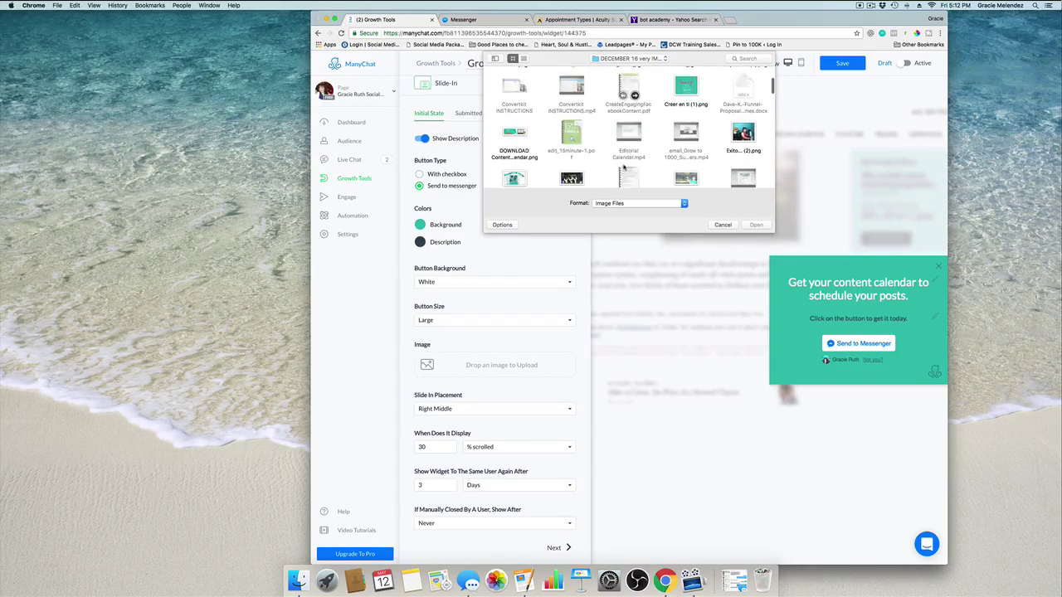
{"action": "scroll", "coordinate": [623, 168], "scroll_direction": "down", "scroll_amount": 10}
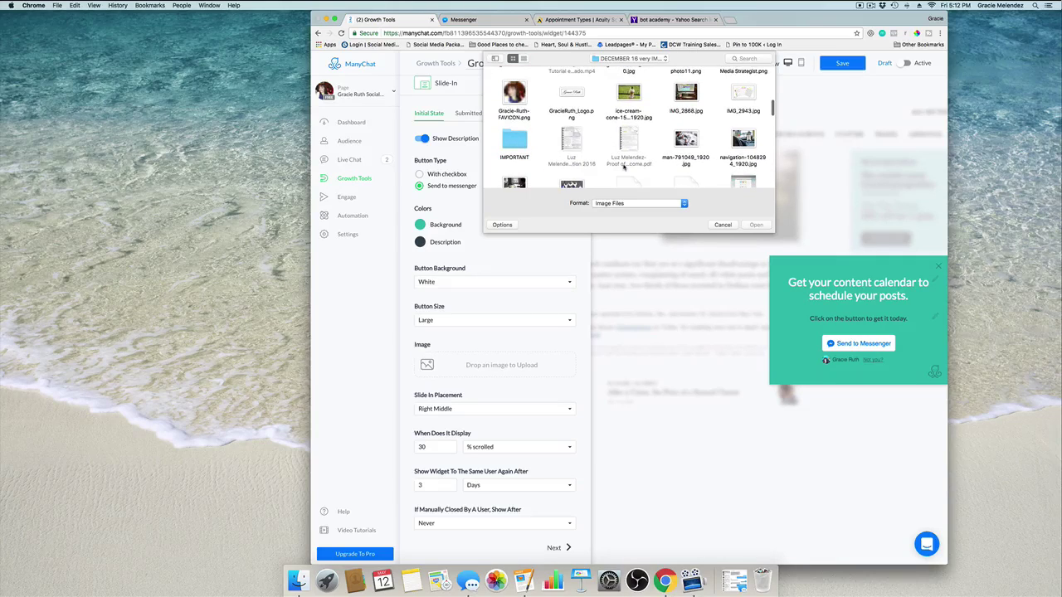
{"action": "scroll", "coordinate": [623, 168], "scroll_direction": "down", "scroll_amount": 10}
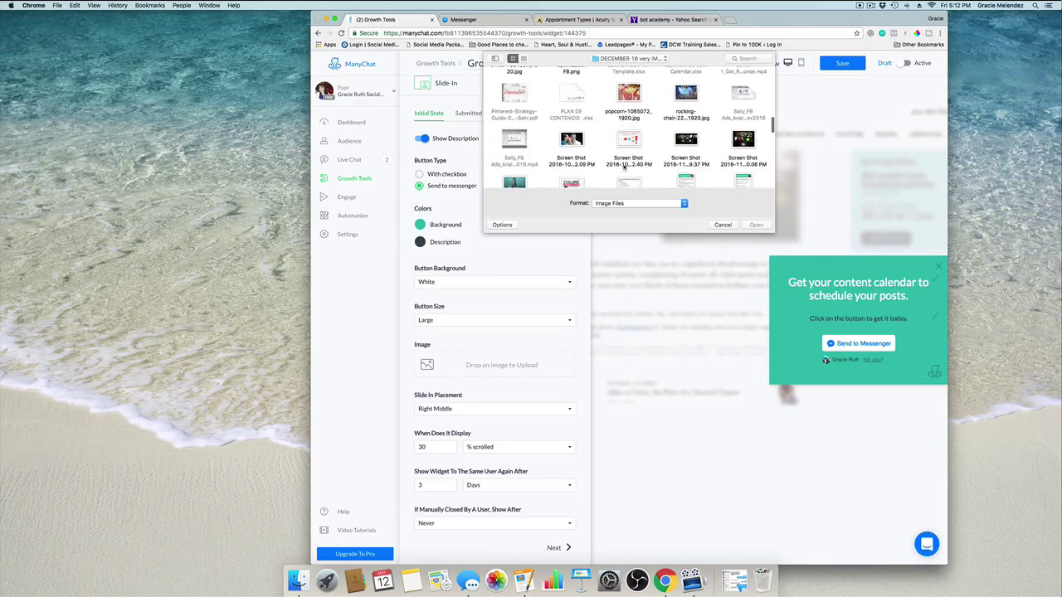
{"action": "scroll", "coordinate": [623, 168], "scroll_direction": "down", "scroll_amount": 10}
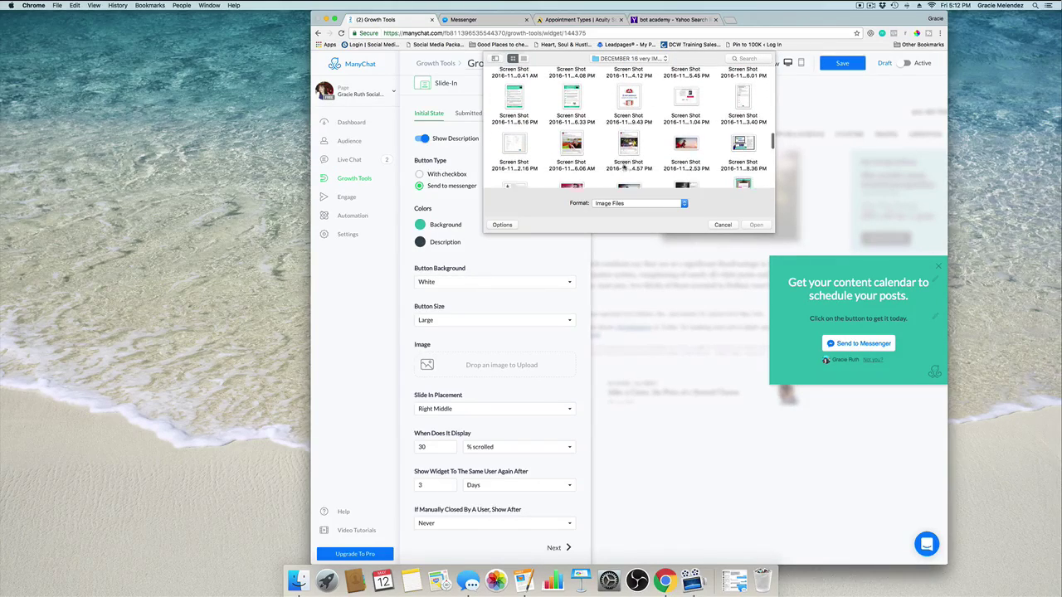
{"action": "scroll", "coordinate": [623, 168], "scroll_direction": "down", "scroll_amount": 10}
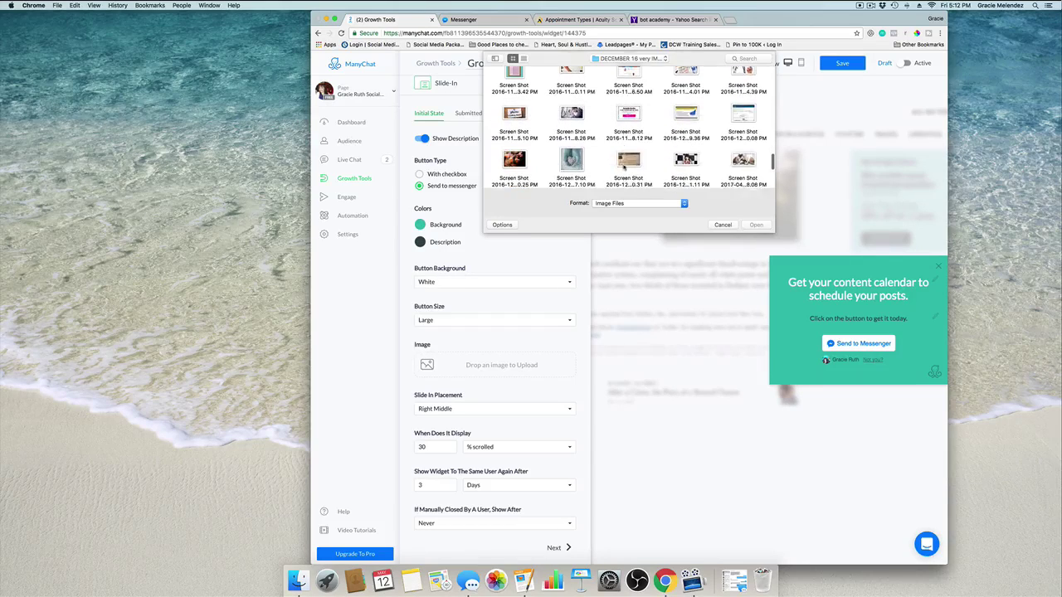
{"action": "scroll", "coordinate": [623, 167], "scroll_direction": "down", "scroll_amount": 5}
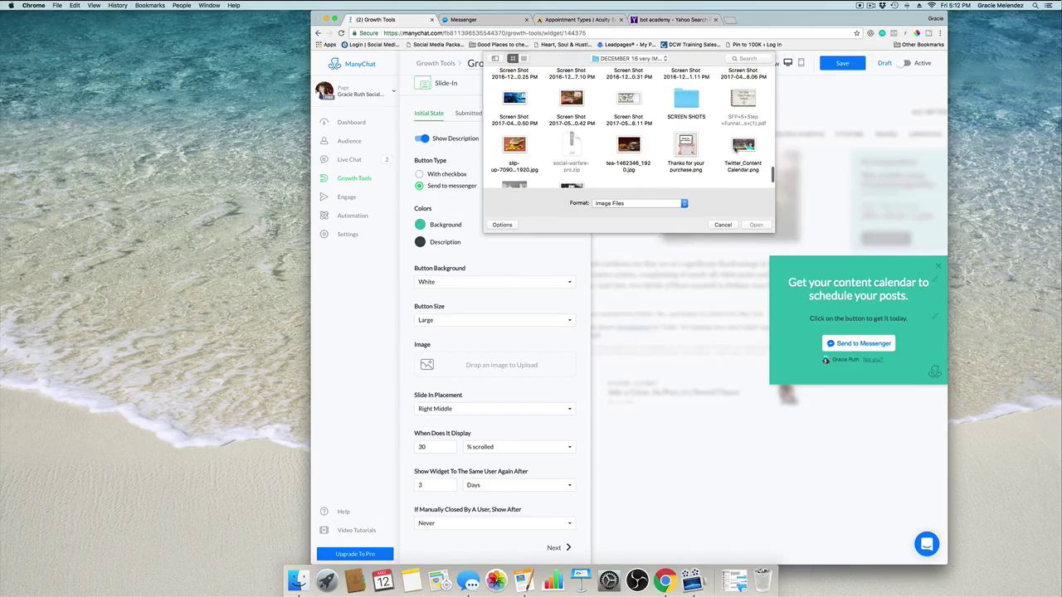
{"action": "left_click", "coordinate": [743, 149]}
{"action": "left_click", "coordinate": [751, 225]}
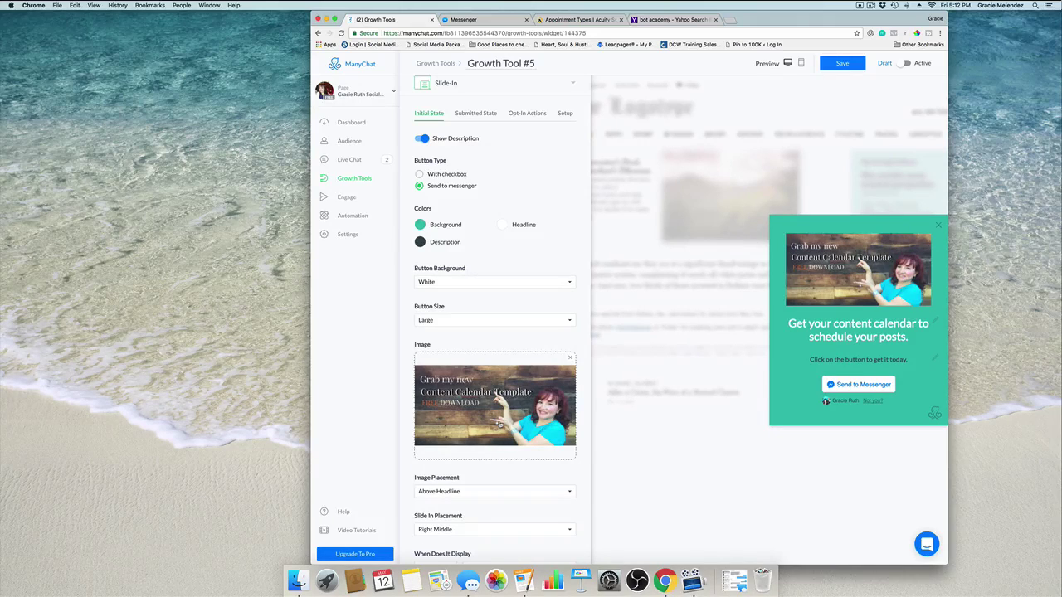
- Set the image placement to Above Description, below the headline
{"action": "scroll", "coordinate": [575, 405], "scroll_direction": "down", "scroll_amount": 3}
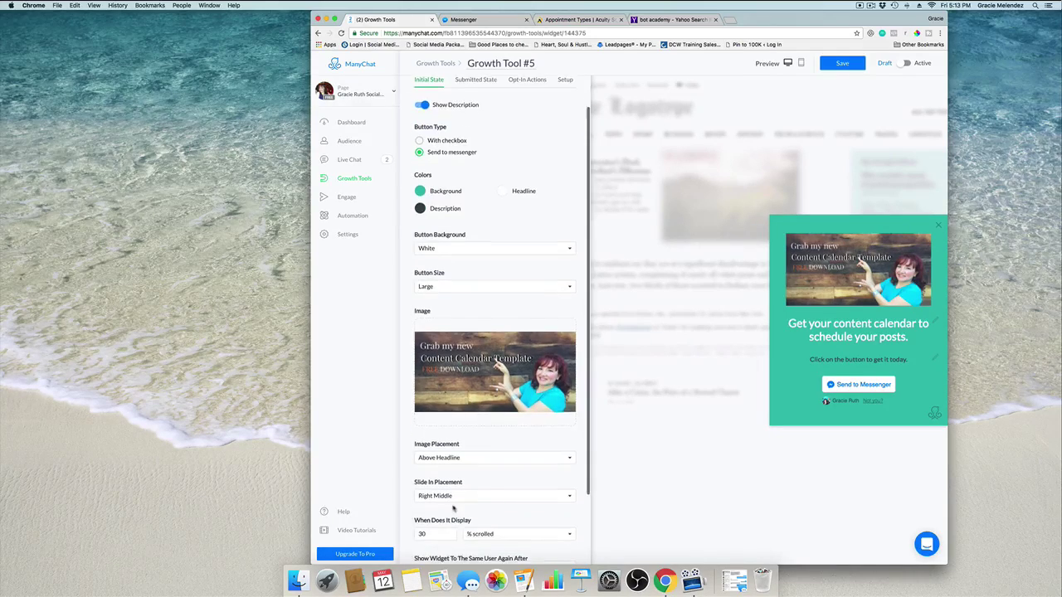
{"action": "left_click", "coordinate": [531, 397]}
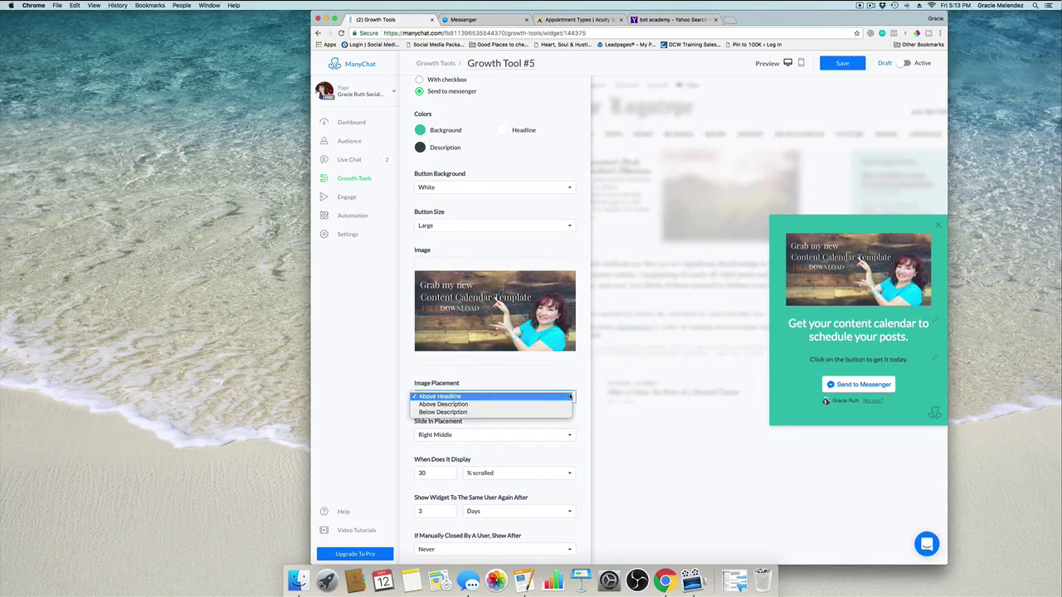
{"action": "left_click", "coordinate": [521, 405]}
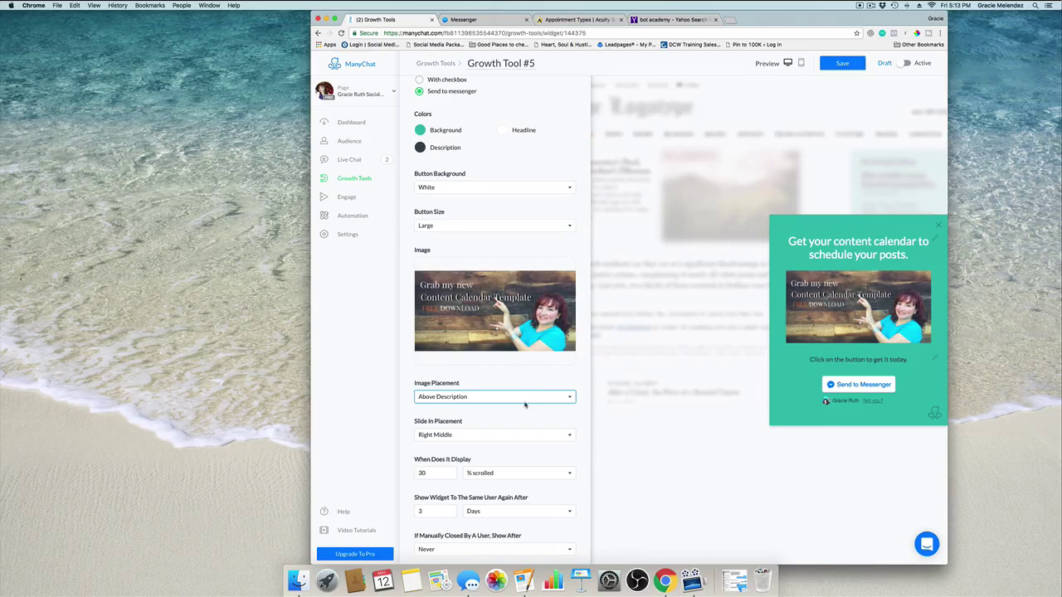
- Move the image placement back to Above Headline
{"action": "left_click", "coordinate": [566, 397]}
{"action": "left_click", "coordinate": [541, 387]}
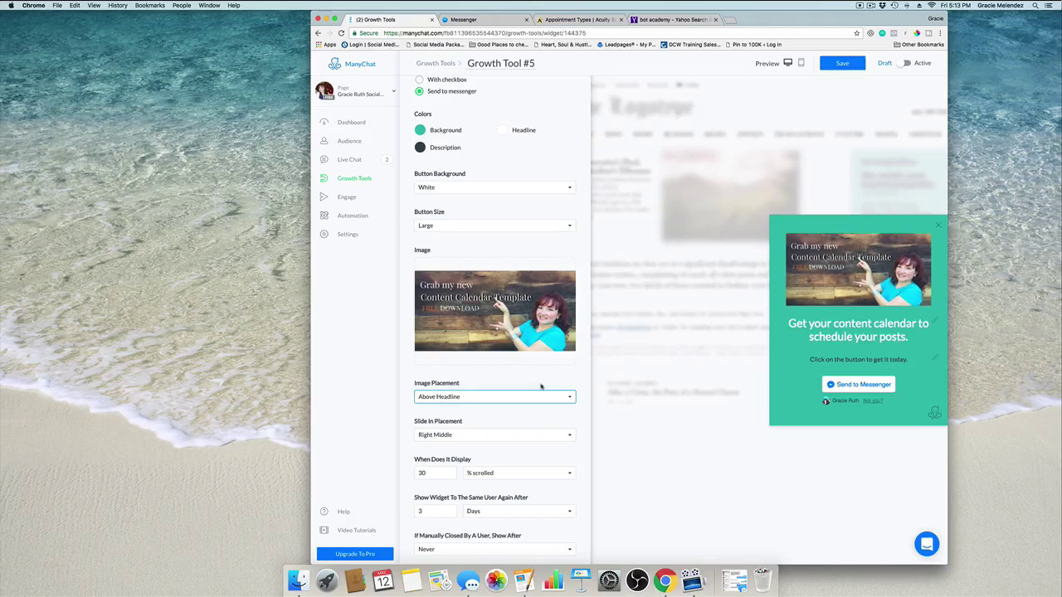
{"action": "scroll", "coordinate": [510, 447], "scroll_direction": "down", "scroll_amount": 1}
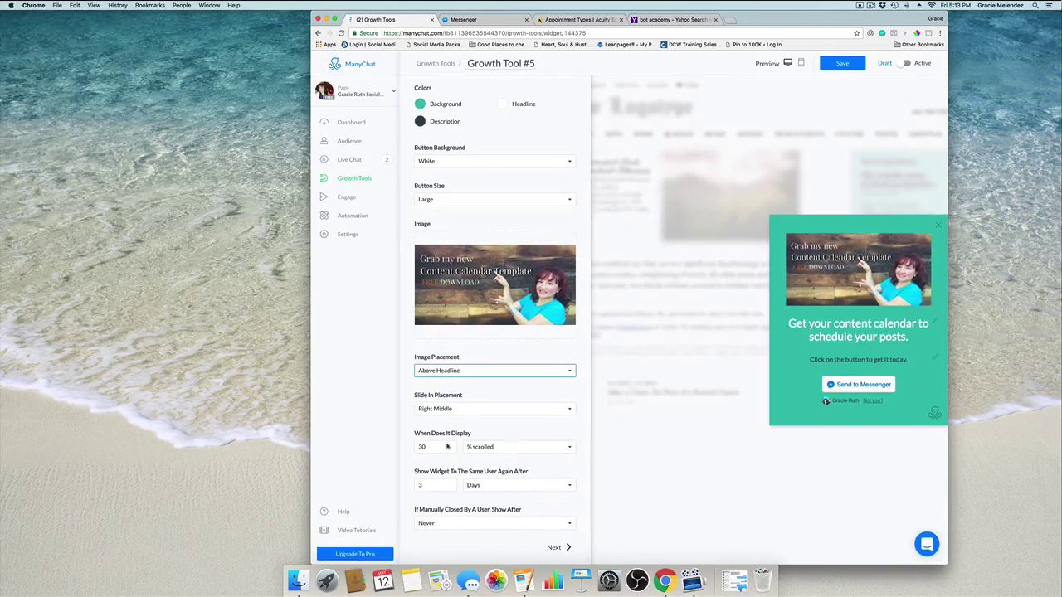
- Display the slide-in immediately, showing it again after 1 day, including when manually closed
{"action": "left_click", "coordinate": [569, 448]}
{"action": "left_click", "coordinate": [517, 431]}
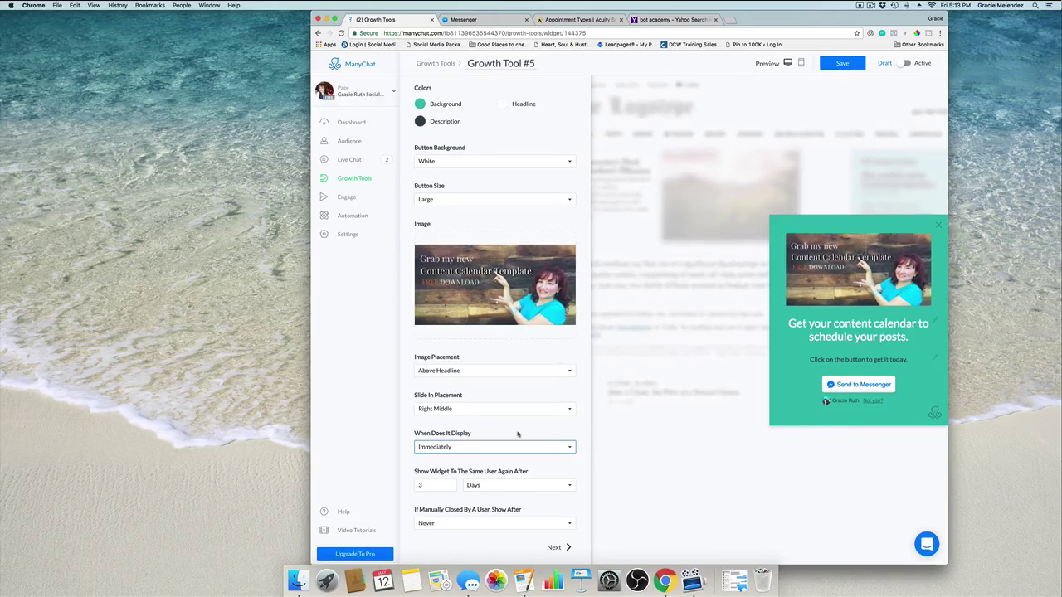
{"action": "left_click", "coordinate": [435, 483]}
{"action": "key", "text": "BackSpace"}
{"action": "type", "text": "1"}
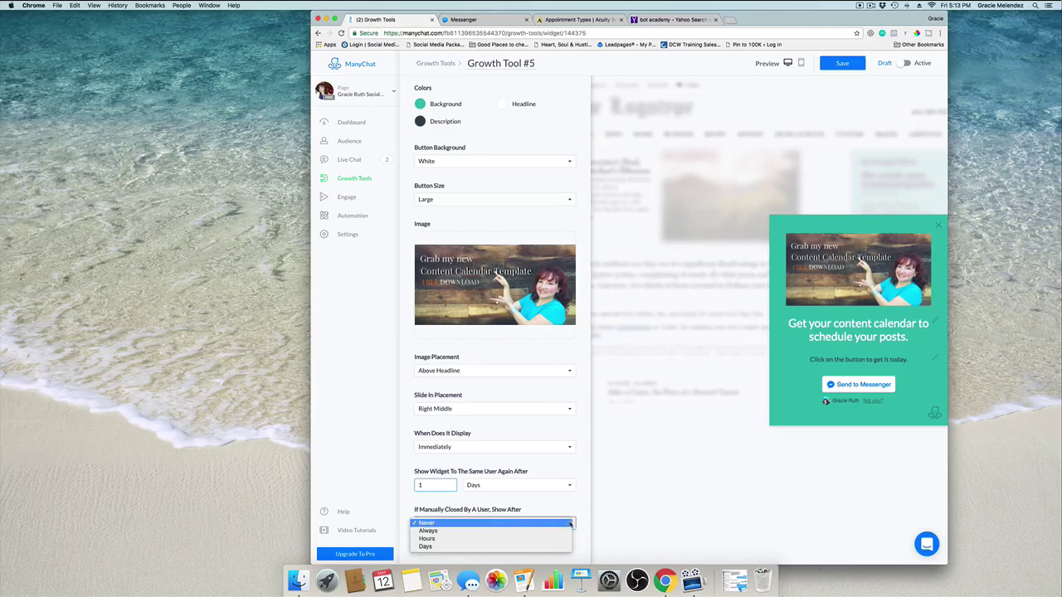
{"action": "left_click", "coordinate": [484, 546]}
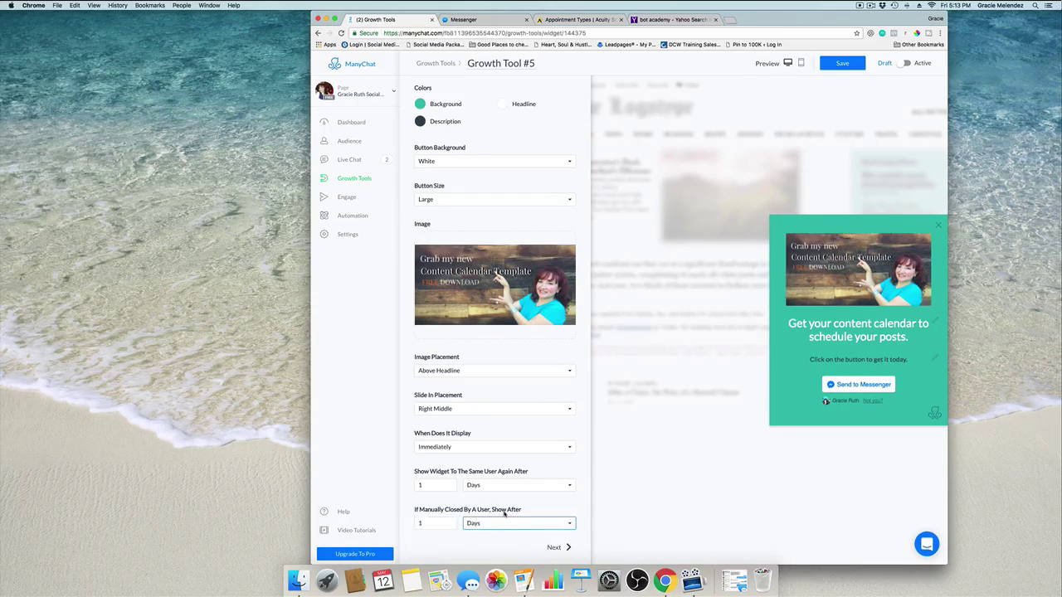
- In the thank-you state, set the slide-in background to teal #3DBEB1
{"action": "left_click", "coordinate": [558, 548]}
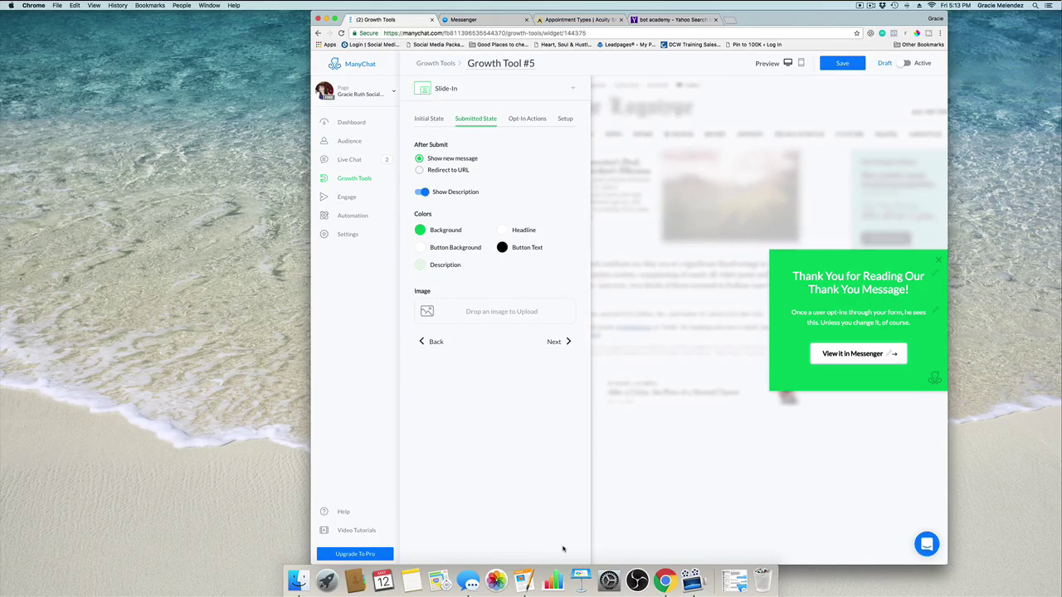
{"action": "left_click", "coordinate": [440, 230]}
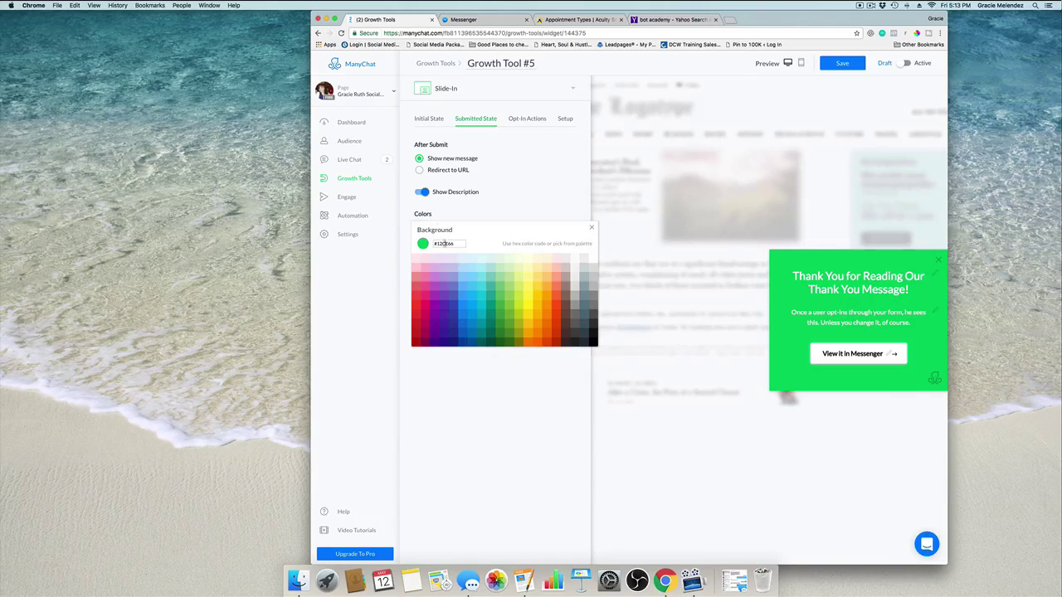
{"action": "triple_click", "coordinate": [445, 243]}
{"action": "key", "text": "ctrl+v"}
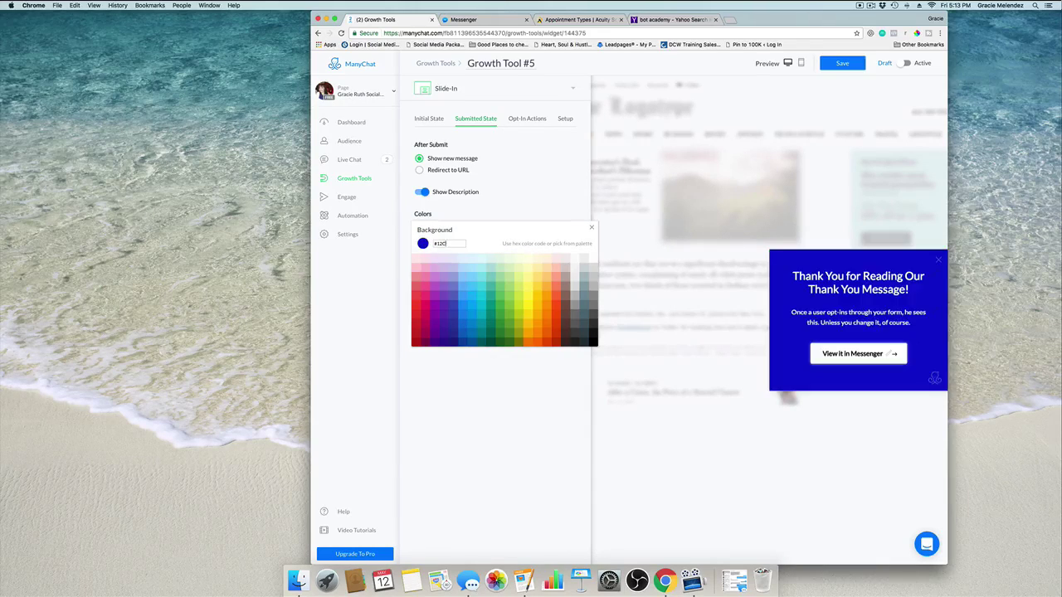
{"action": "type", "text": "3DBEB1"}
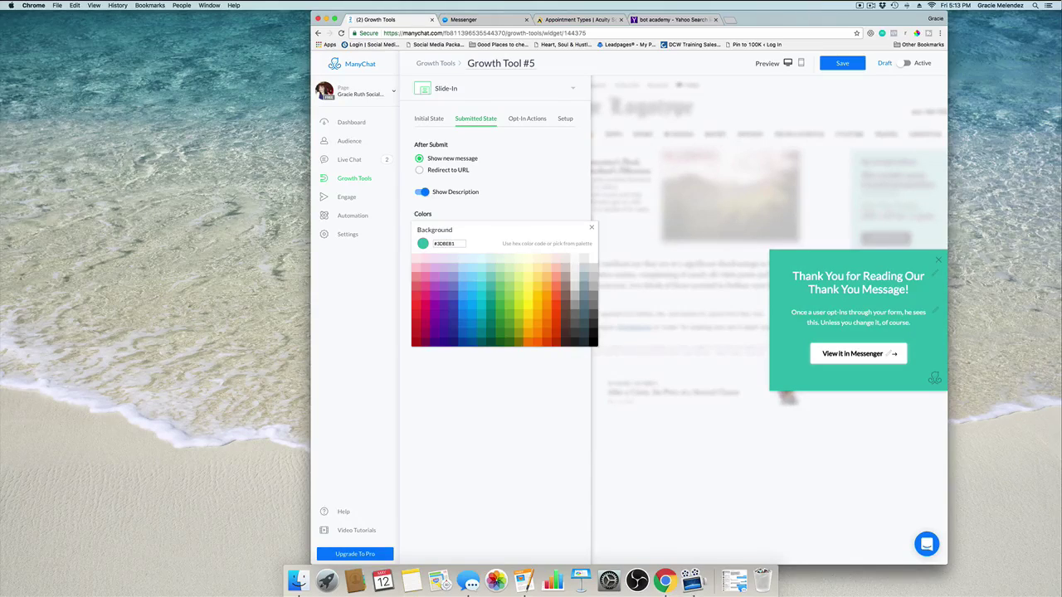
{"action": "left_click", "coordinate": [512, 182]}
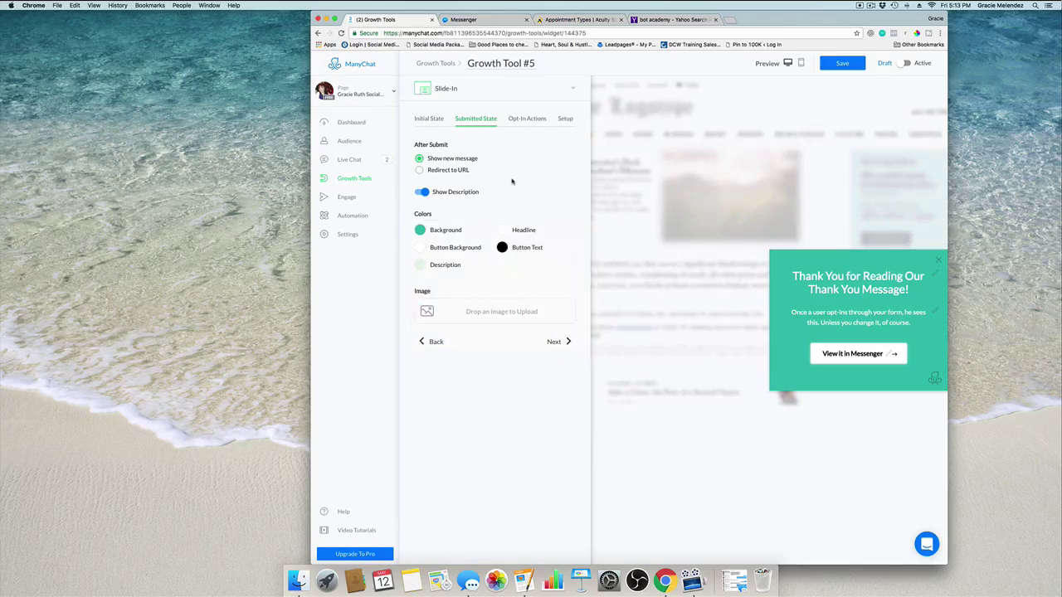
- Give the View it in Messenger button a yellow #FFC107 background
{"action": "left_click", "coordinate": [423, 248]}
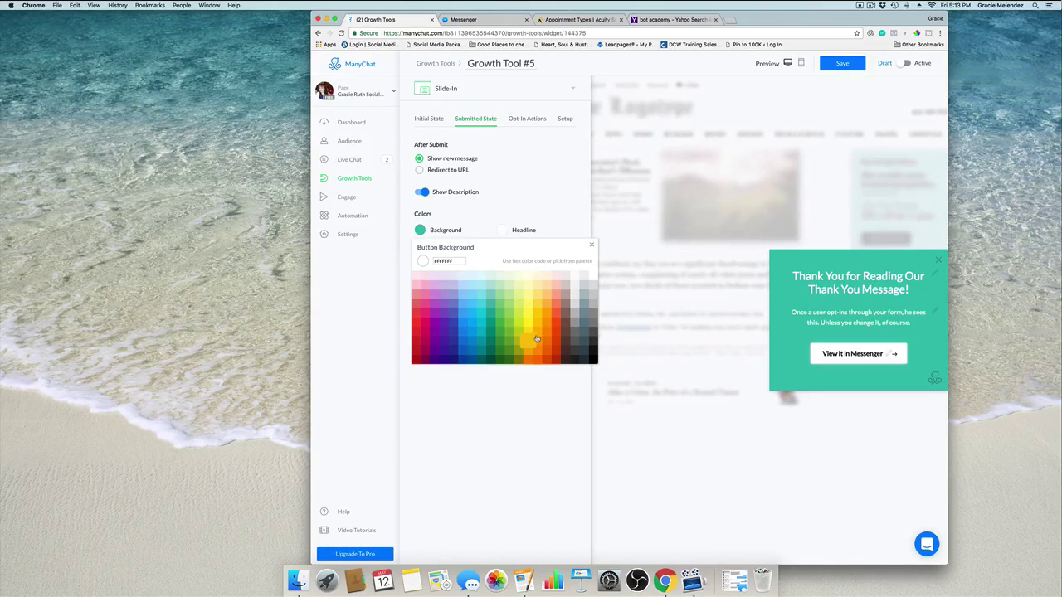
{"action": "left_click", "coordinate": [535, 336]}
{"action": "left_click", "coordinate": [542, 332]}
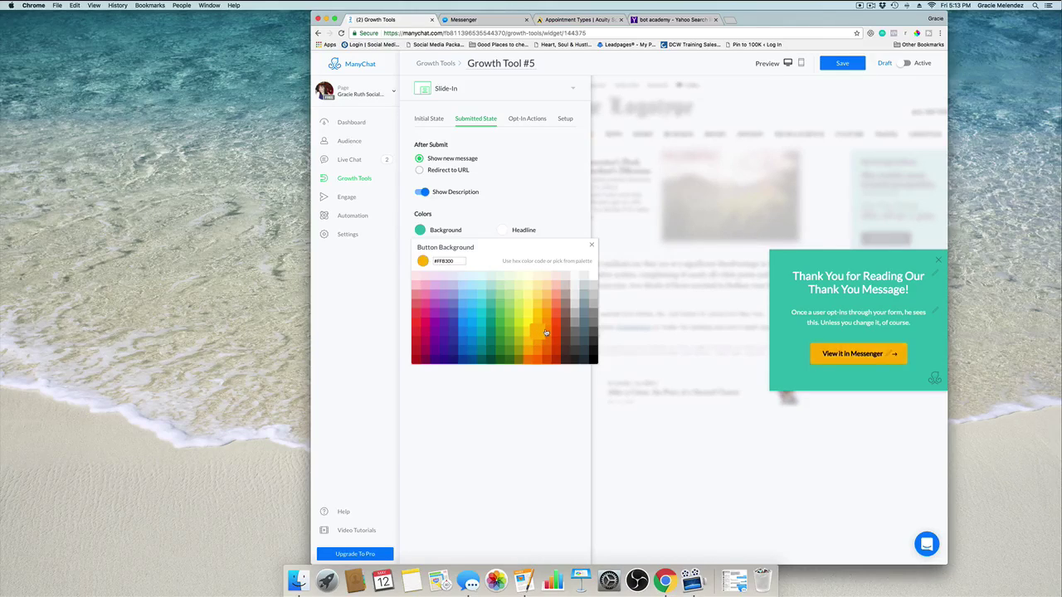
{"action": "left_click", "coordinate": [546, 333]}
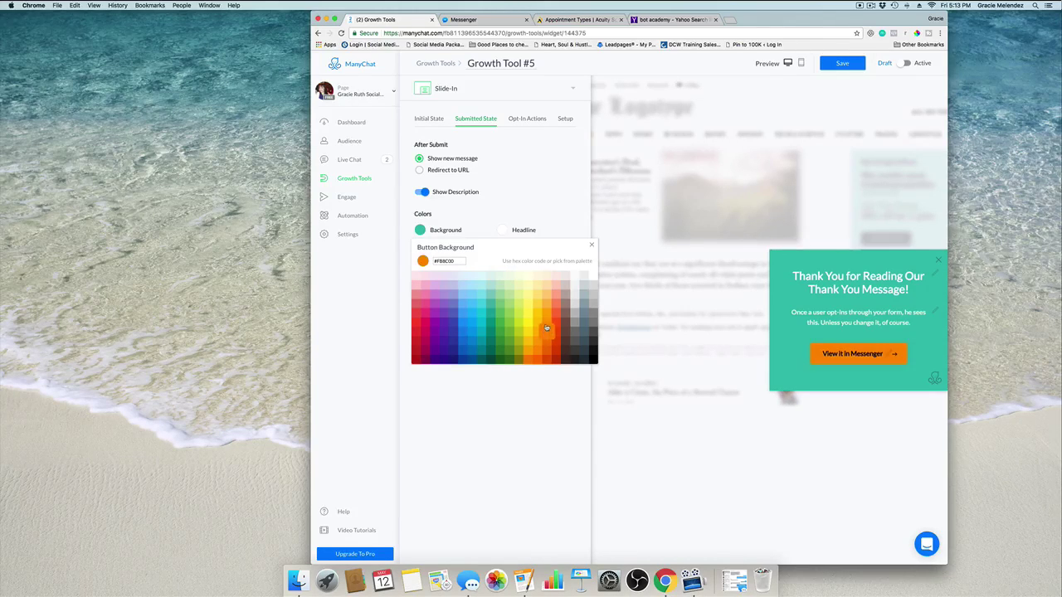
{"action": "left_click", "coordinate": [548, 310]}
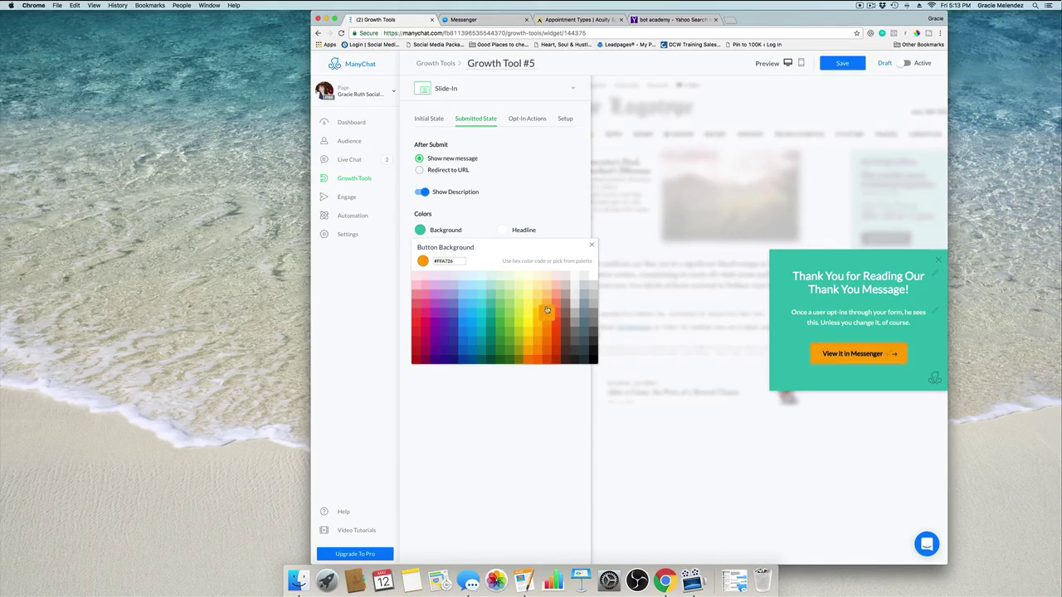
{"action": "left_click", "coordinate": [548, 301]}
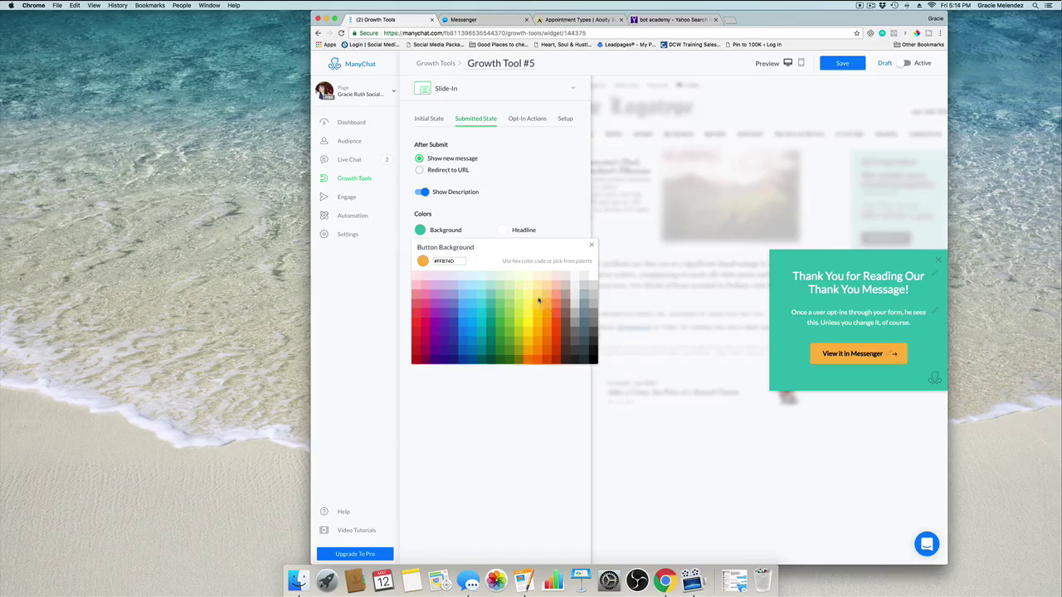
{"action": "left_click", "coordinate": [539, 304]}
{"action": "left_click", "coordinate": [536, 320]}
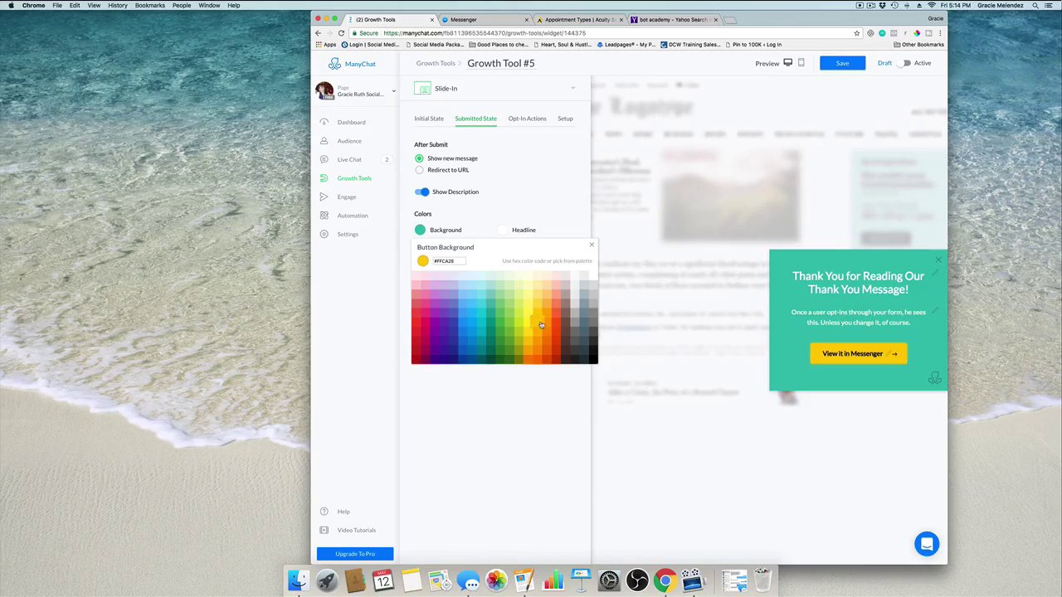
{"action": "left_click", "coordinate": [535, 328]}
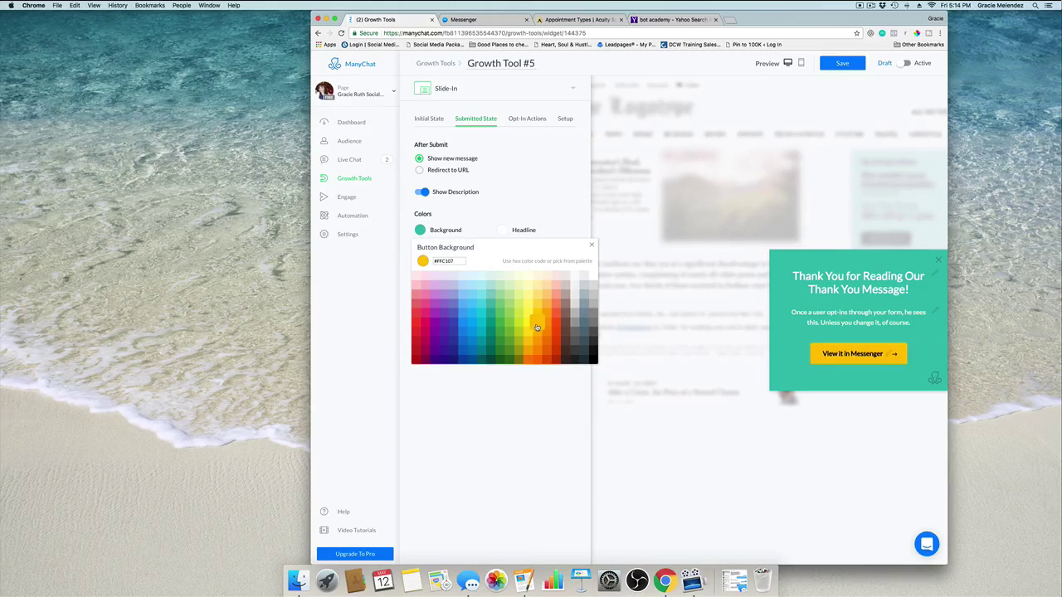
{"action": "left_click", "coordinate": [553, 199]}
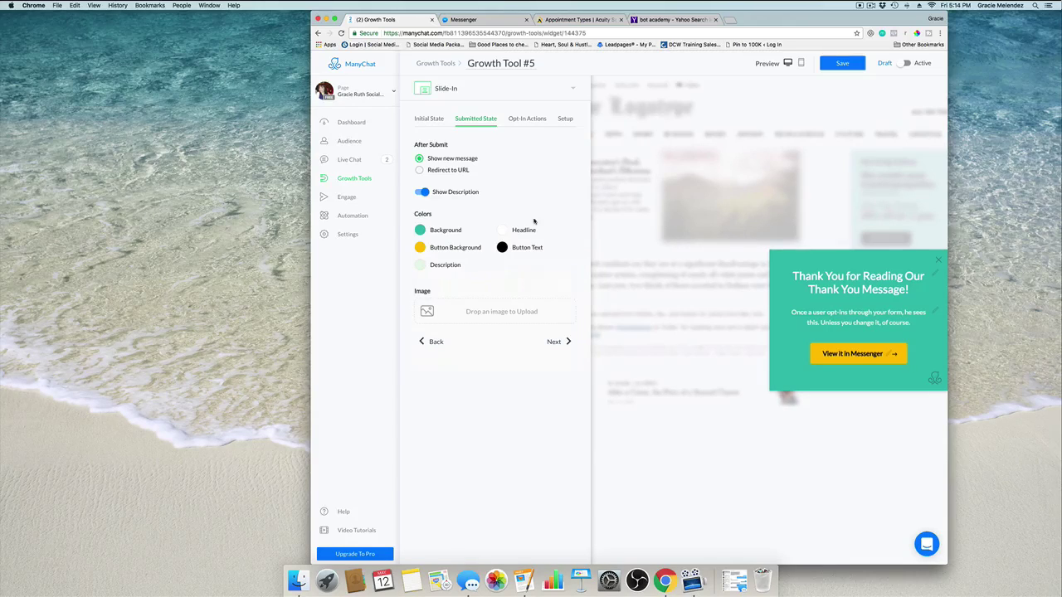
- Change the thank-you headline to "Confirmed! Thank you."
{"action": "left_click_drag", "start_coordinate": [914, 289], "coordinate": [794, 277]}
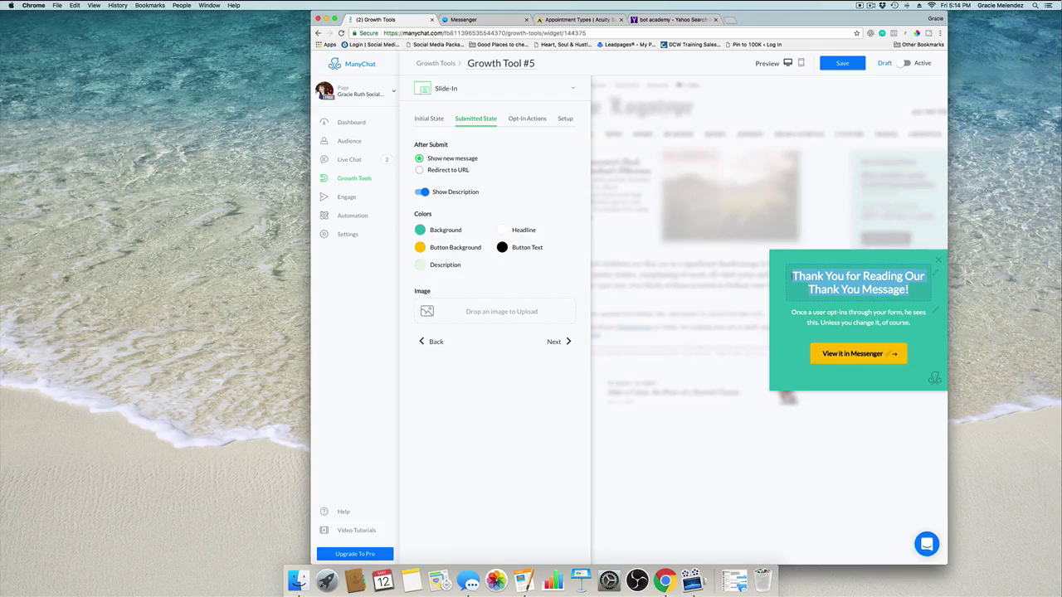
{"action": "type", "text": "Corn"}
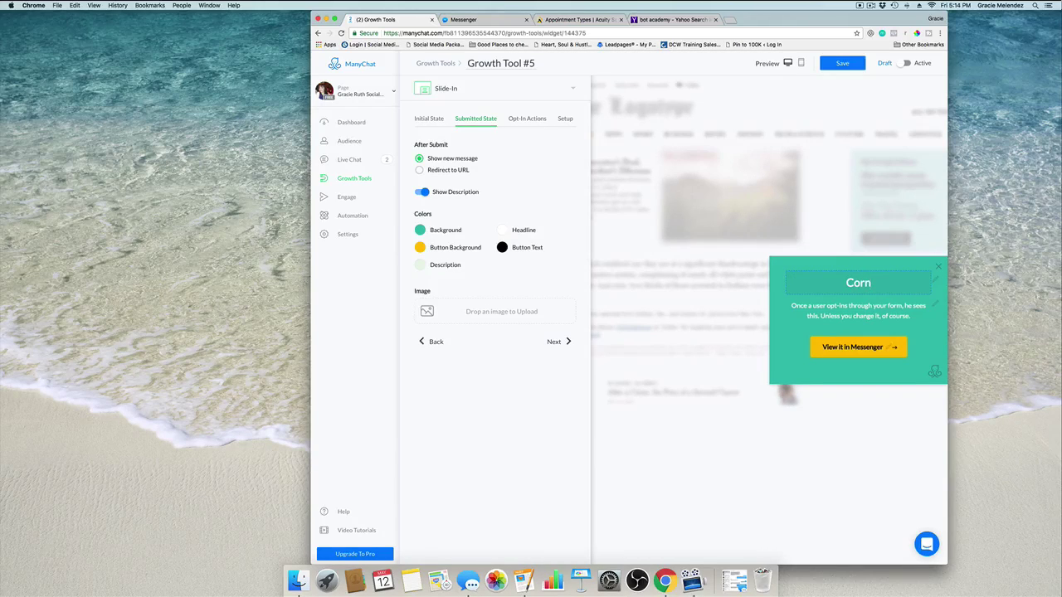
{"action": "key", "text": "BackSpace"}
{"action": "key", "text": "BackSpace"}
{"action": "type", "text": "nfirmed! Thank yo"}
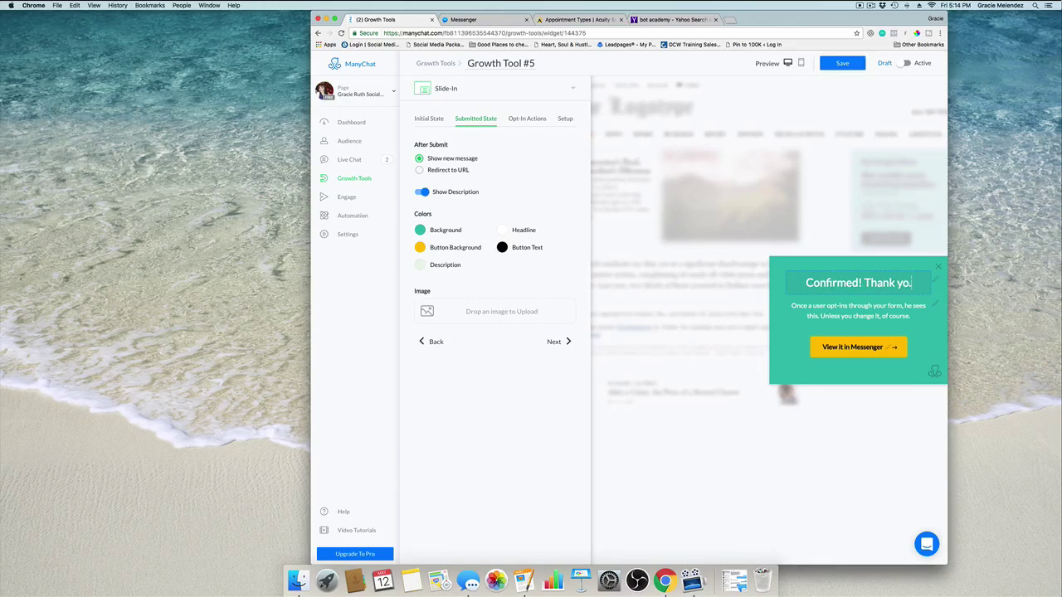
{"action": "type", "text": "u."}
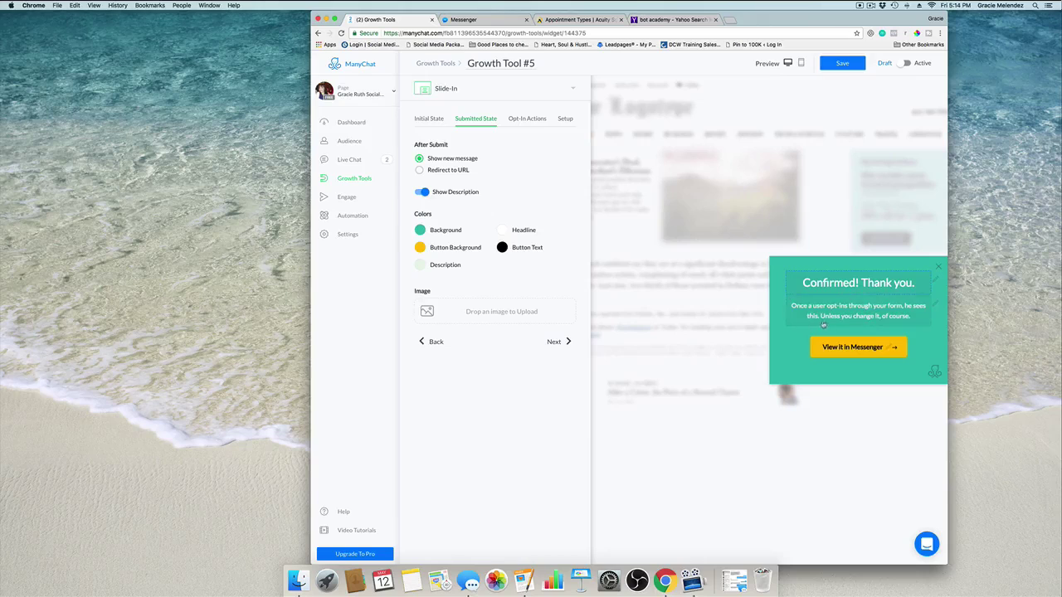
- Replace the description with "You will get a series of messages with more tips."
{"action": "left_click", "coordinate": [856, 317]}
{"action": "left_click_drag", "start_coordinate": [911, 316], "coordinate": [788, 302]}
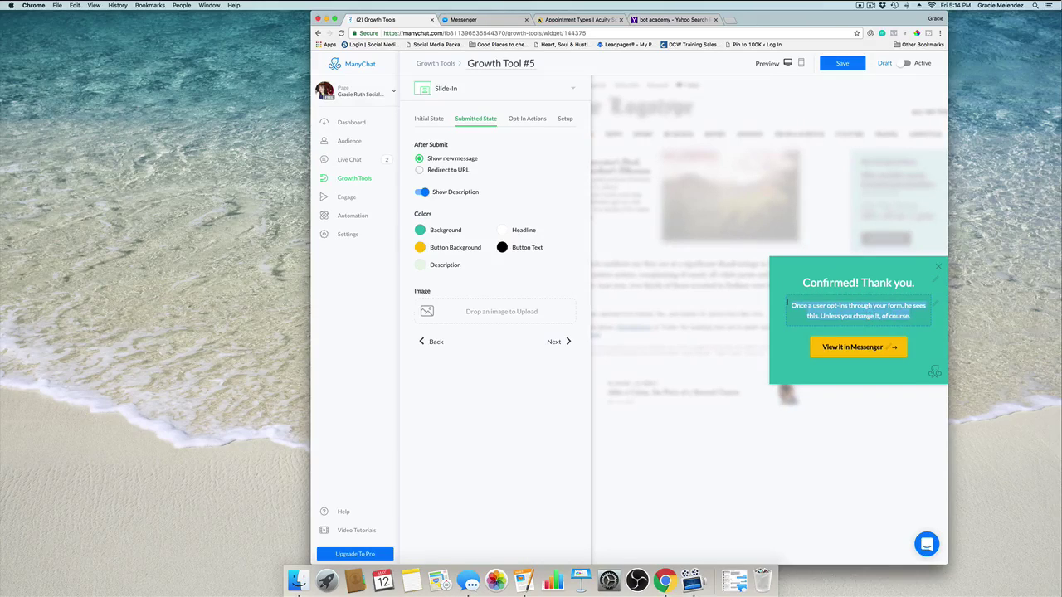
{"action": "type", "text": "You"}
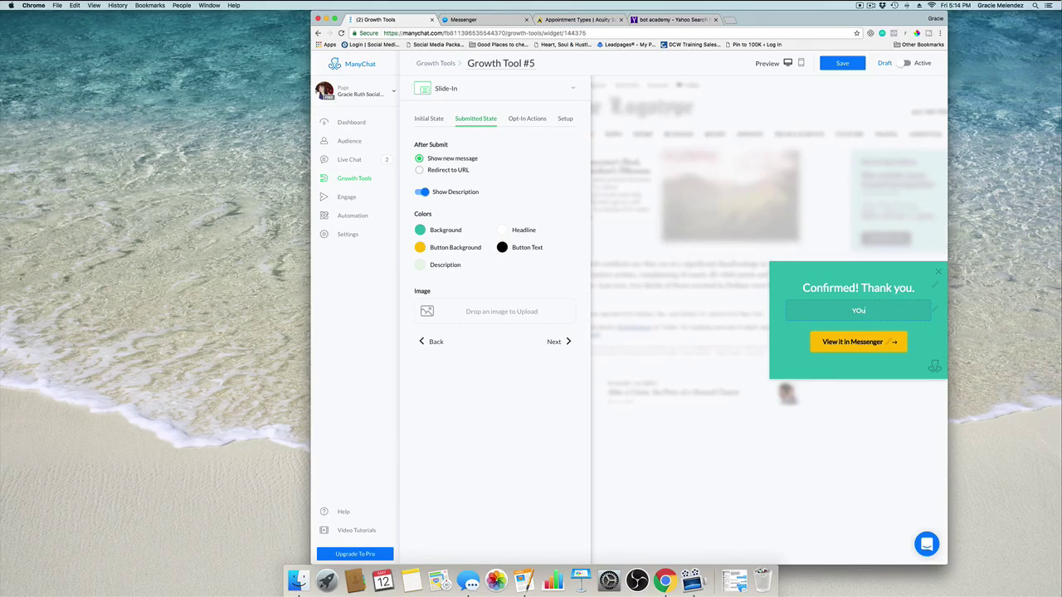
{"action": "type", "text": " will get a series of qessages with more tips."}
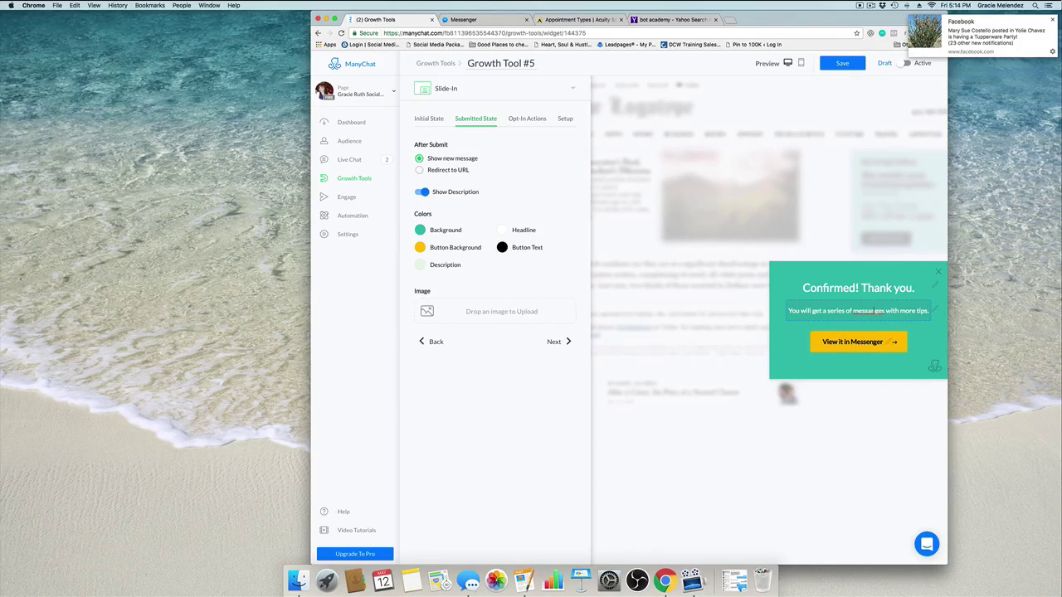
{"action": "left_click", "coordinate": [873, 311]}
{"action": "key", "text": "BackSpace"}
- Upload the portrait photo file so it shows above the "Confirmed! Thank you." headline
{"action": "left_click", "coordinate": [461, 308]}
{"action": "scroll", "coordinate": [643, 162], "scroll_direction": "down", "scroll_amount": 5}
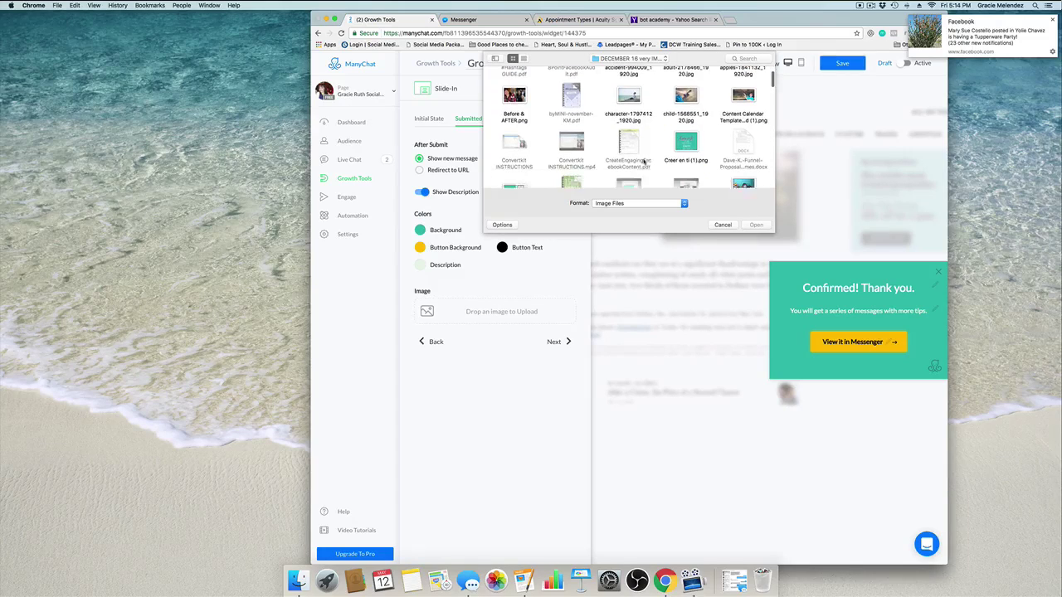
{"action": "scroll", "coordinate": [643, 163], "scroll_direction": "down", "scroll_amount": 5}
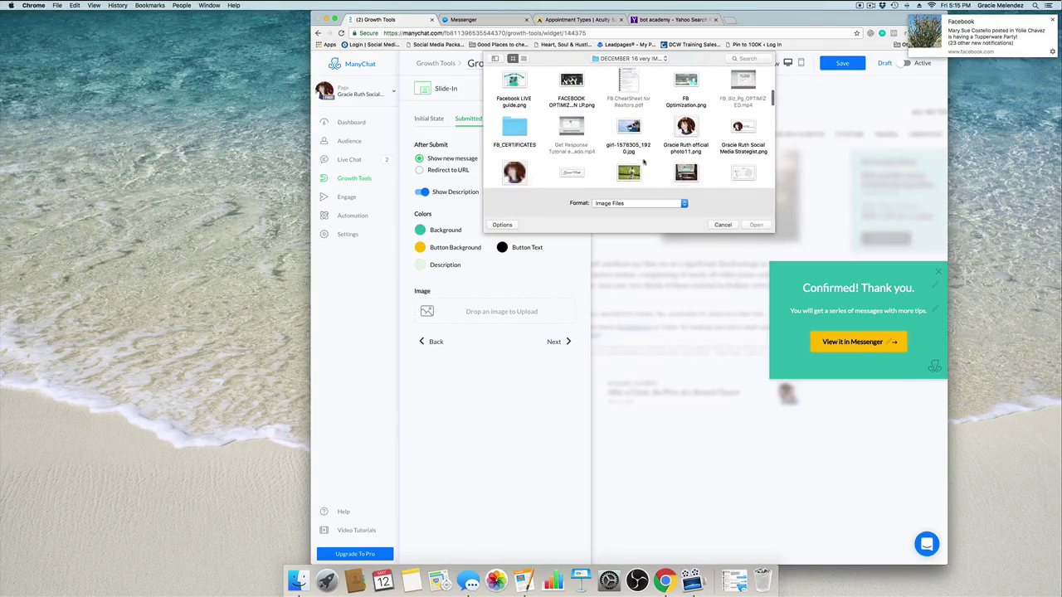
{"action": "left_click", "coordinate": [686, 153]}
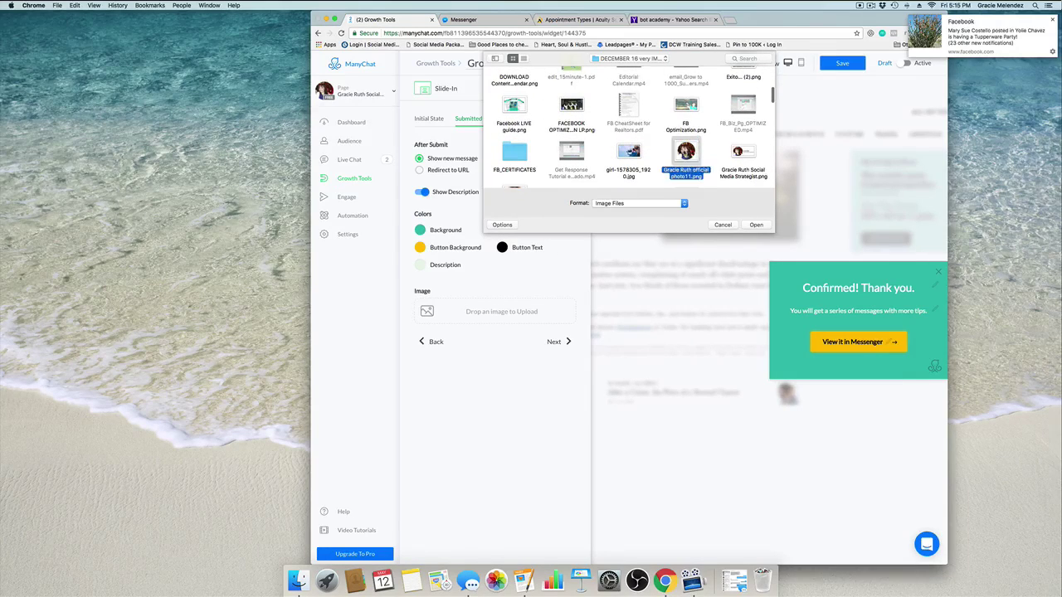
{"action": "left_click", "coordinate": [755, 224]}
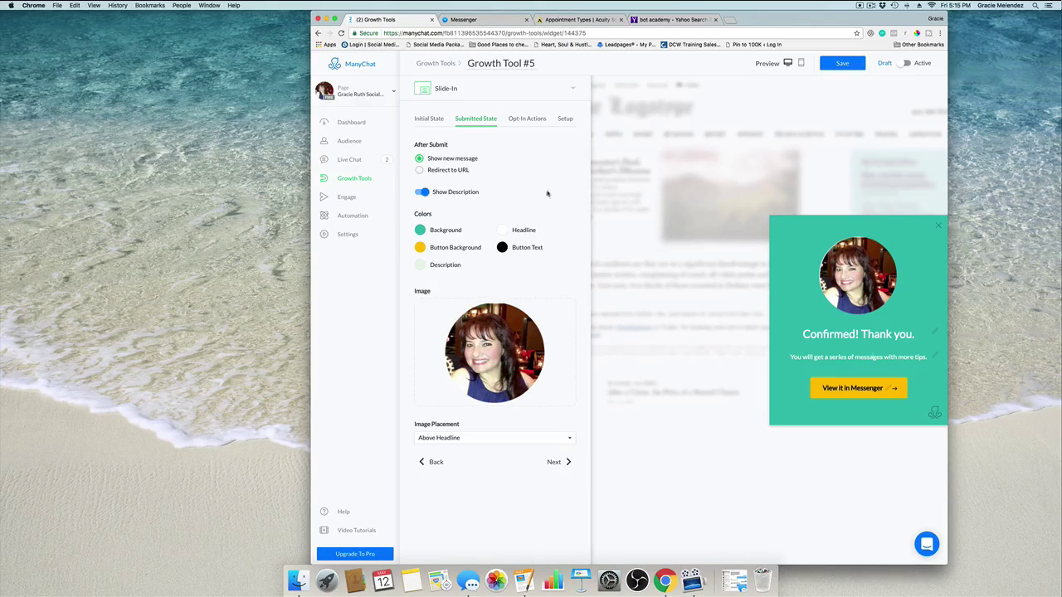
{"action": "left_click", "coordinate": [430, 170]}
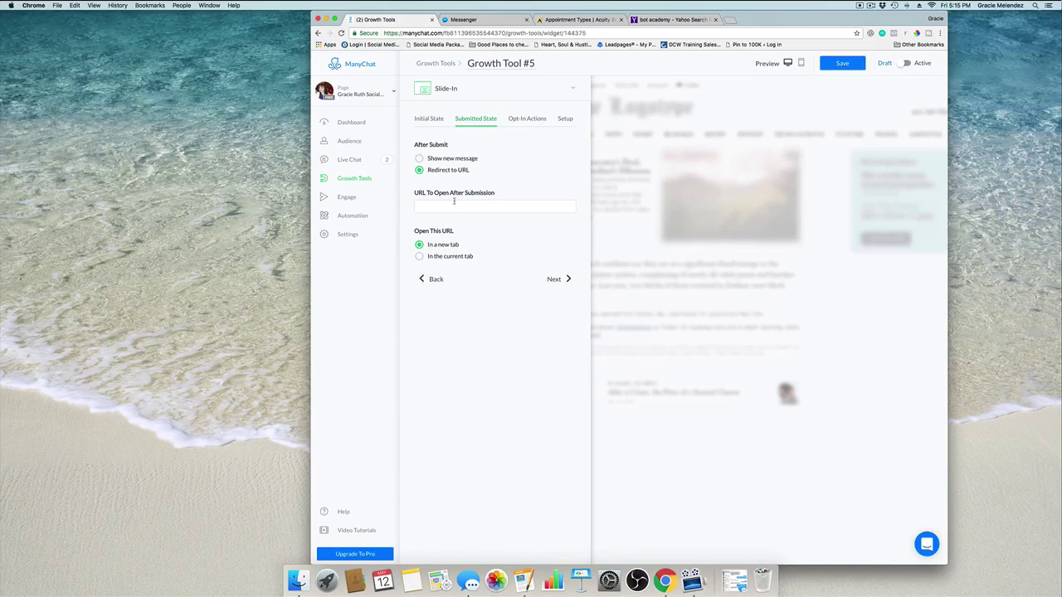
{"action": "left_click", "coordinate": [448, 205]}
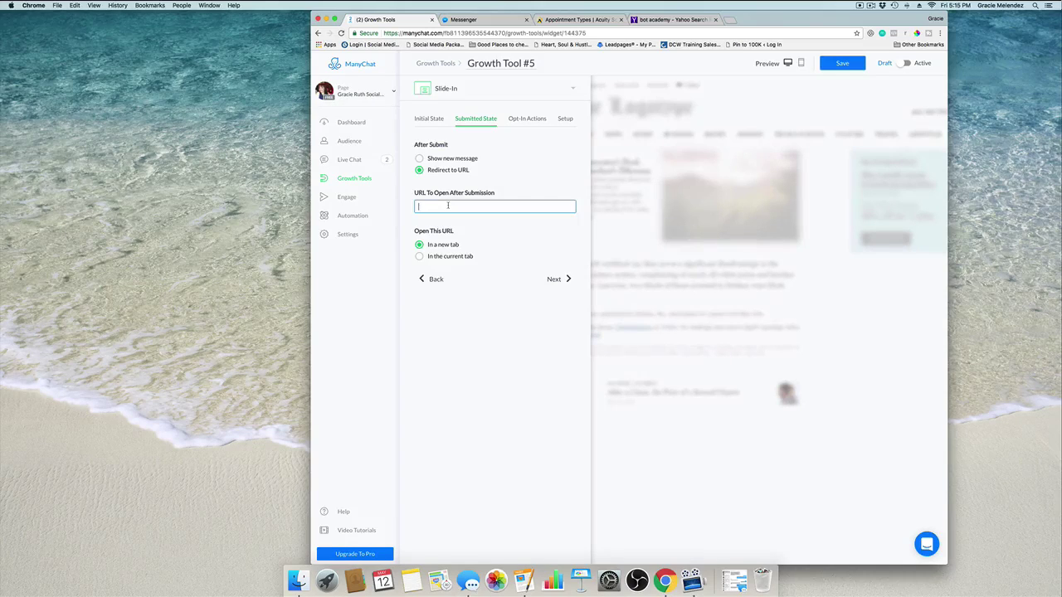
{"action": "type", "text": "www"}
{"action": "type", "text": ".yourwe"}
{"action": "type", "text": "ordpre"}
{"action": "type", "text": "ss"}
{"action": "type", "text": "so"}
{"action": "type", "text": "site.com"}
{"action": "key", "text": "super+a"}
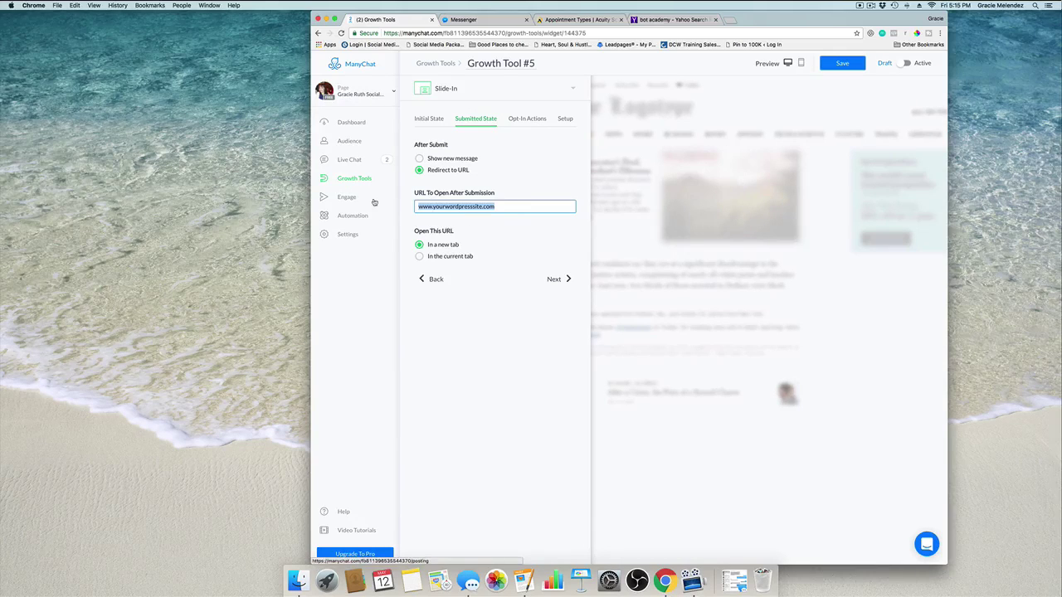
{"action": "key", "text": "BackSpace"}
{"action": "type", "text": "/"}
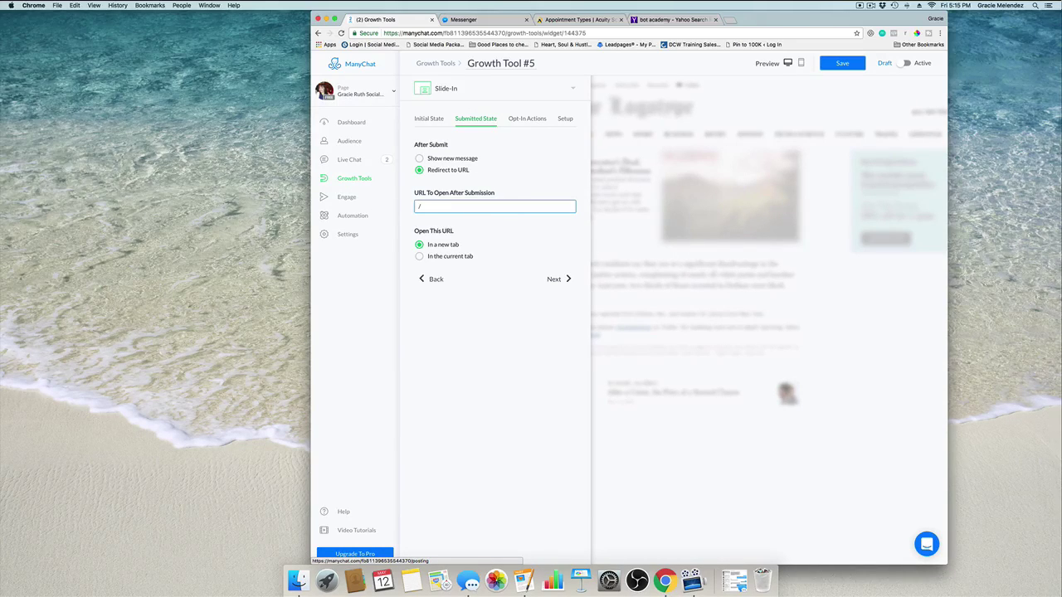
{"action": "type", "text": "thankyou"}
{"action": "left_click", "coordinate": [420, 157]}
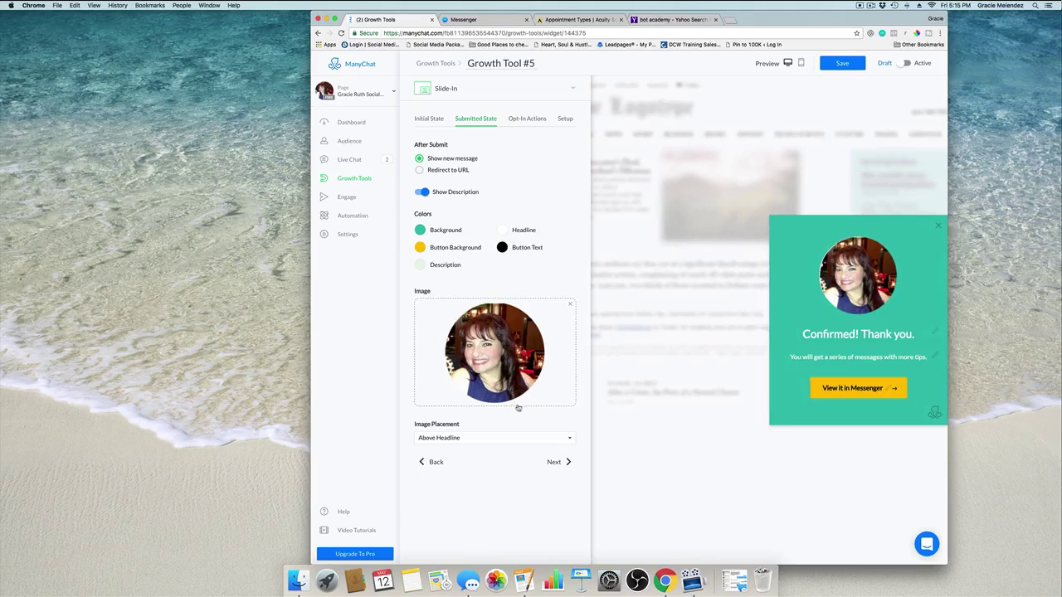
- Advance Growth Tool #5 to Opt-In Actions, cancel the unsaved-changes prompt, and save it
{"action": "left_click", "coordinate": [555, 462]}
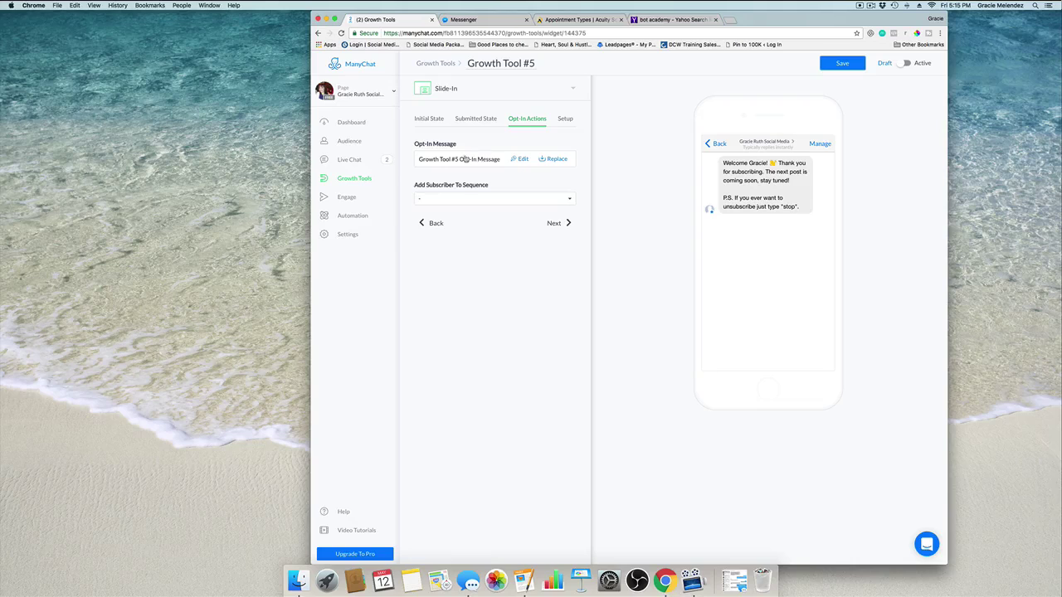
{"action": "left_click", "coordinate": [521, 158]}
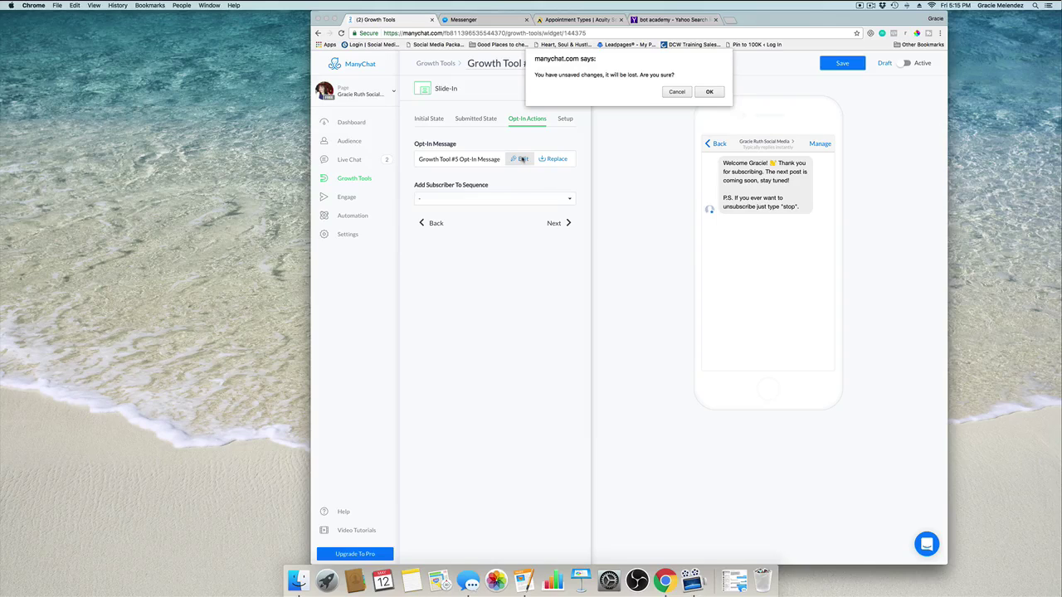
{"action": "left_click", "coordinate": [677, 91]}
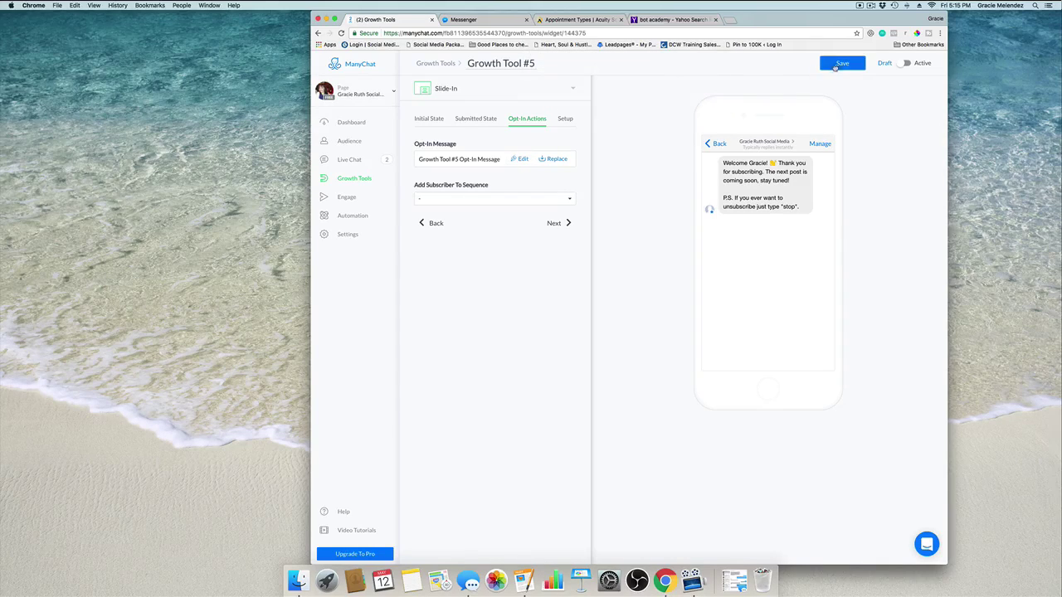
{"action": "left_click", "coordinate": [836, 66]}
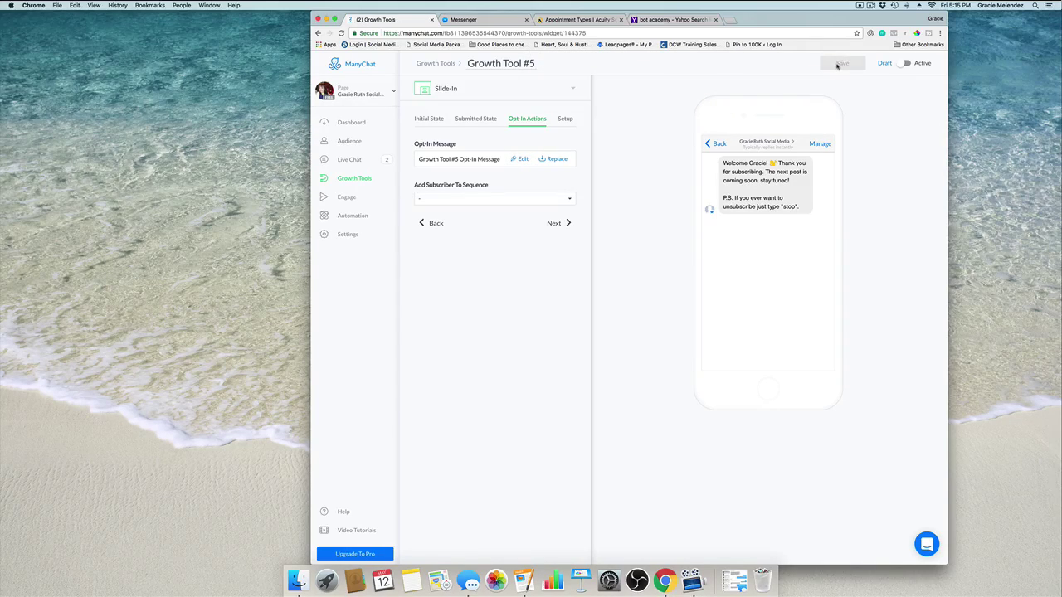
- Open the opt-in message and replace the greeting word 'Welcome' with 'Hey'
{"action": "left_click", "coordinate": [515, 160]}
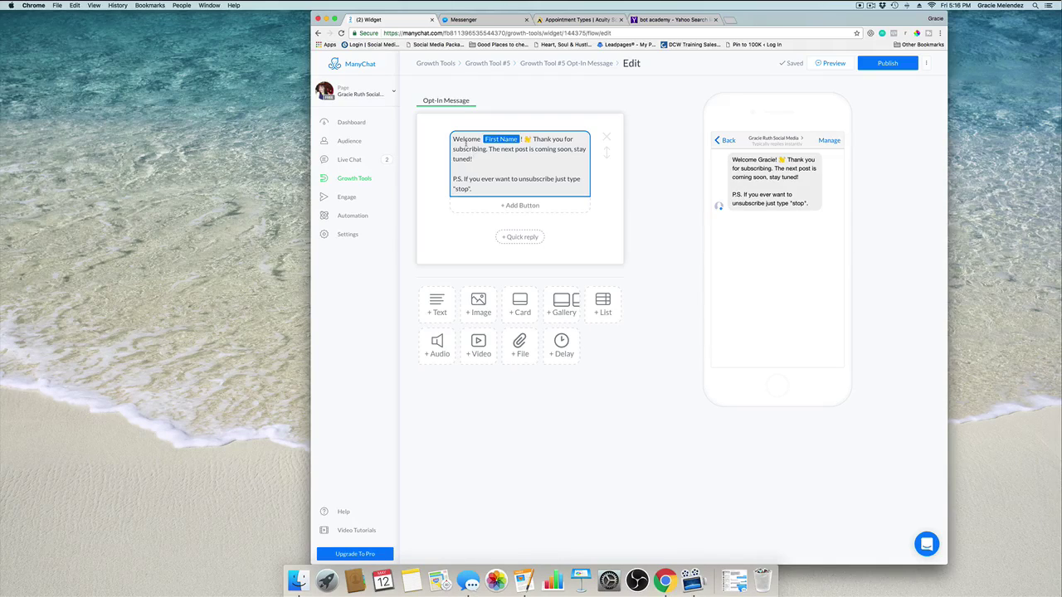
{"action": "left_click", "coordinate": [533, 142]}
{"action": "left_click_drag", "start_coordinate": [530, 149], "coordinate": [564, 164]}
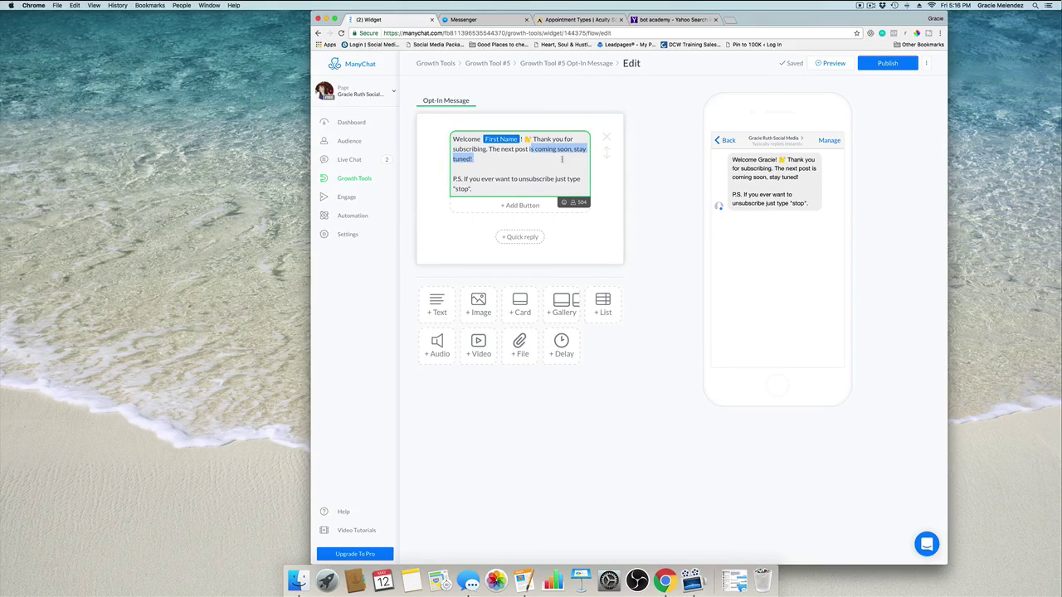
{"action": "double_click", "coordinate": [467, 139]}
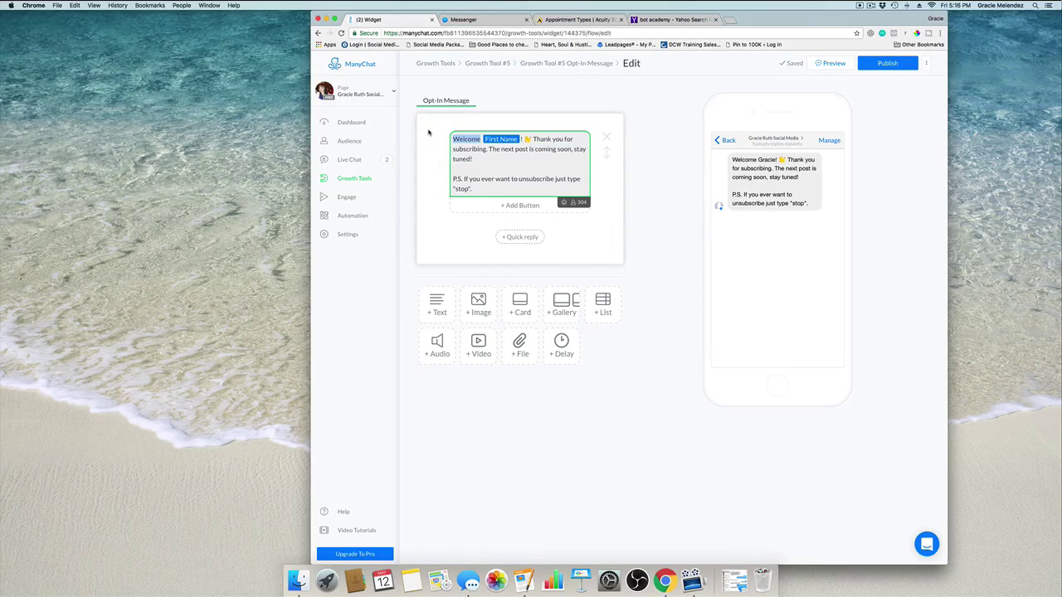
{"action": "type", "text": "Hey"}
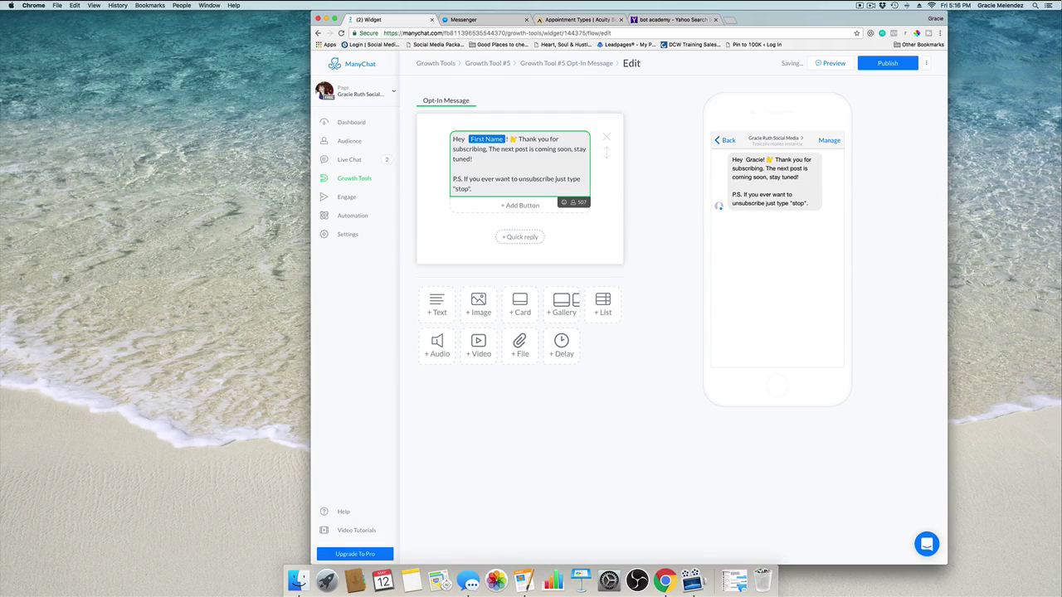
- Set the First Name variable's fallback to 'Friend'
{"action": "left_click", "coordinate": [504, 139]}
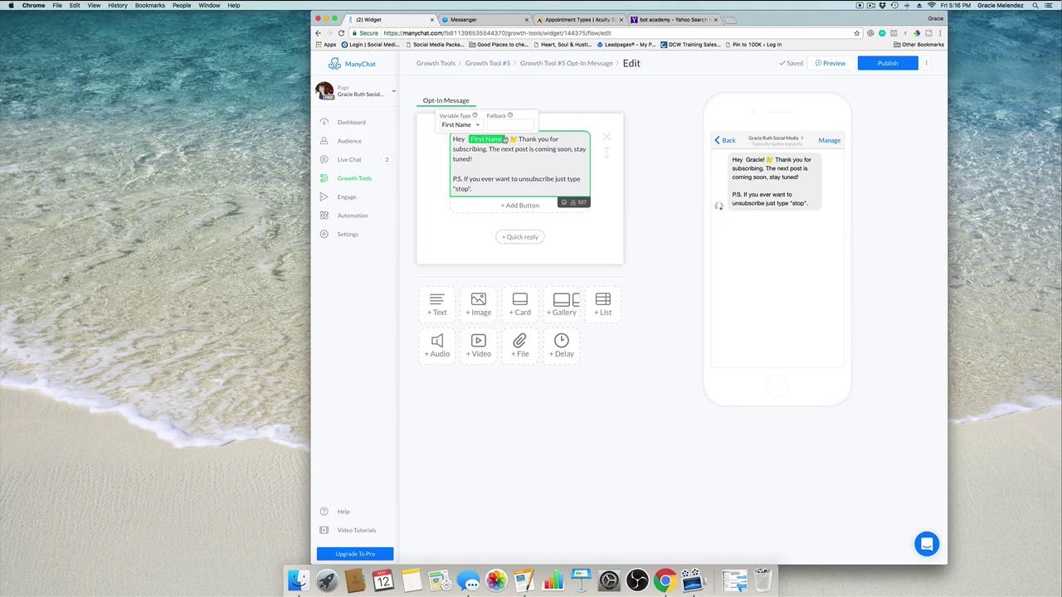
{"action": "left_click", "coordinate": [508, 124]}
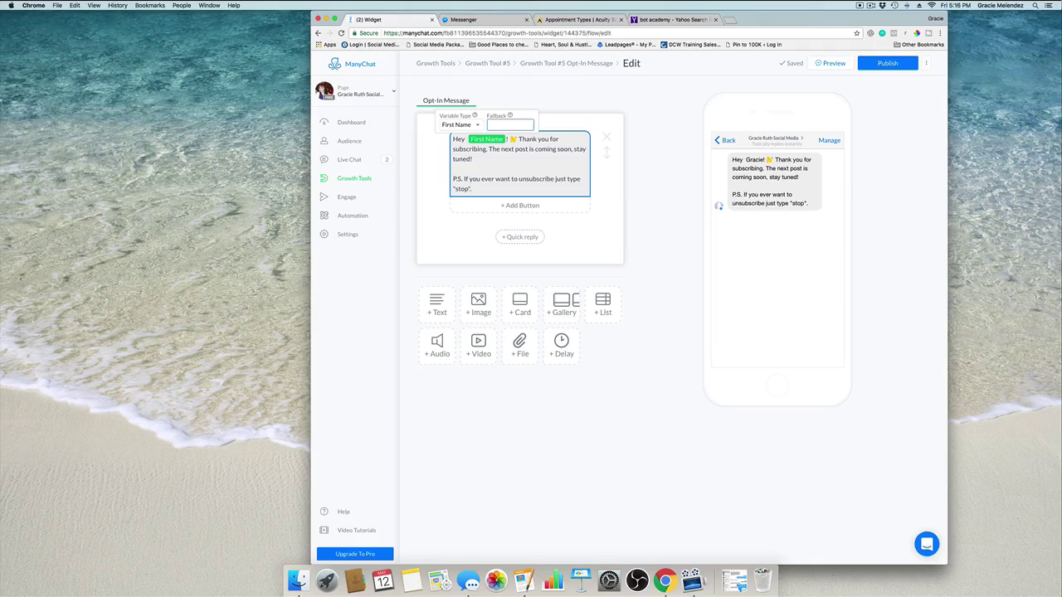
{"action": "type", "text": "Friend"}
{"action": "key", "text": "Return"}
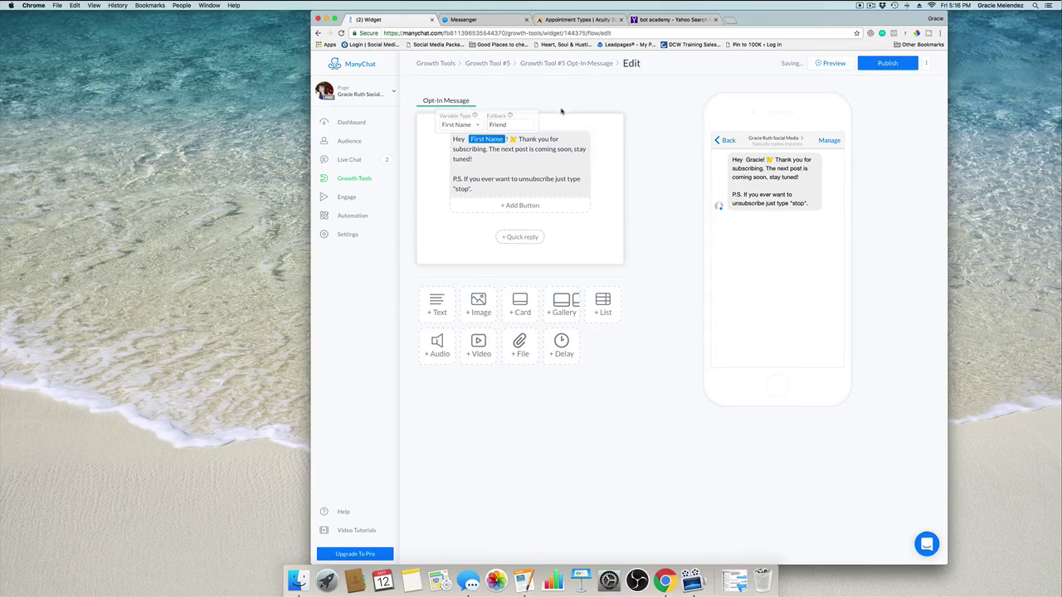
- Swap the waving-hand emoji after First Name for a US flag, then select the thank-you sentence
{"action": "left_click", "coordinate": [513, 140]}
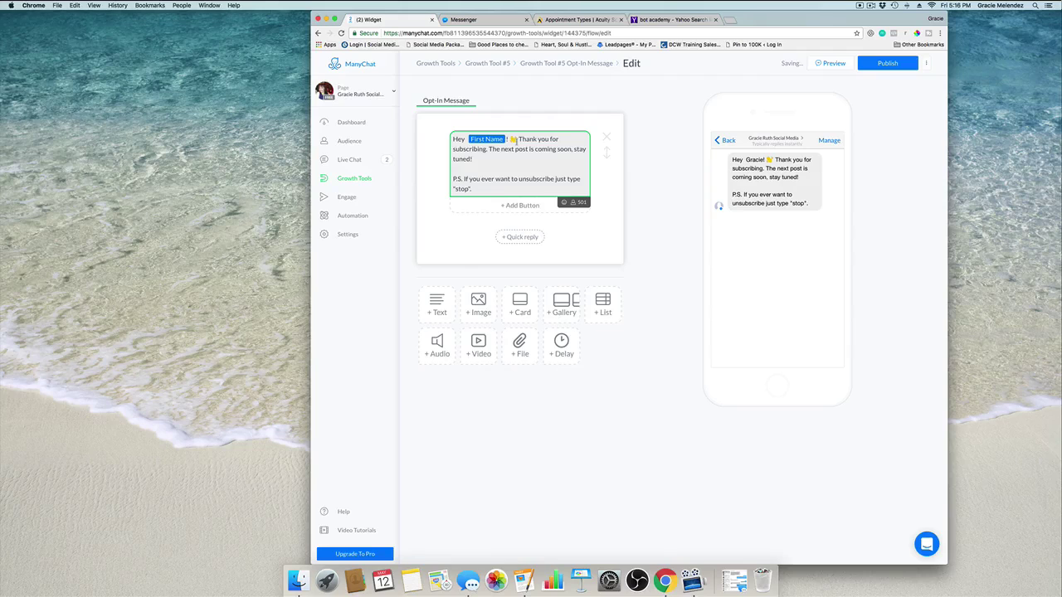
{"action": "key", "text": "BackSpace"}
{"action": "left_click", "coordinate": [564, 193]}
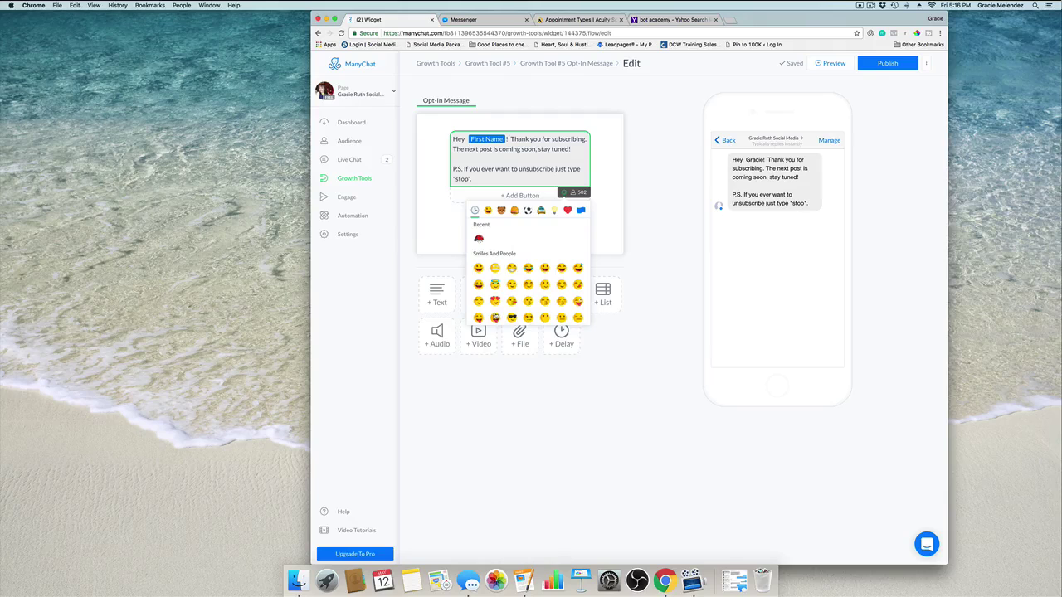
{"action": "scroll", "coordinate": [516, 311], "scroll_direction": "down", "scroll_amount": 5}
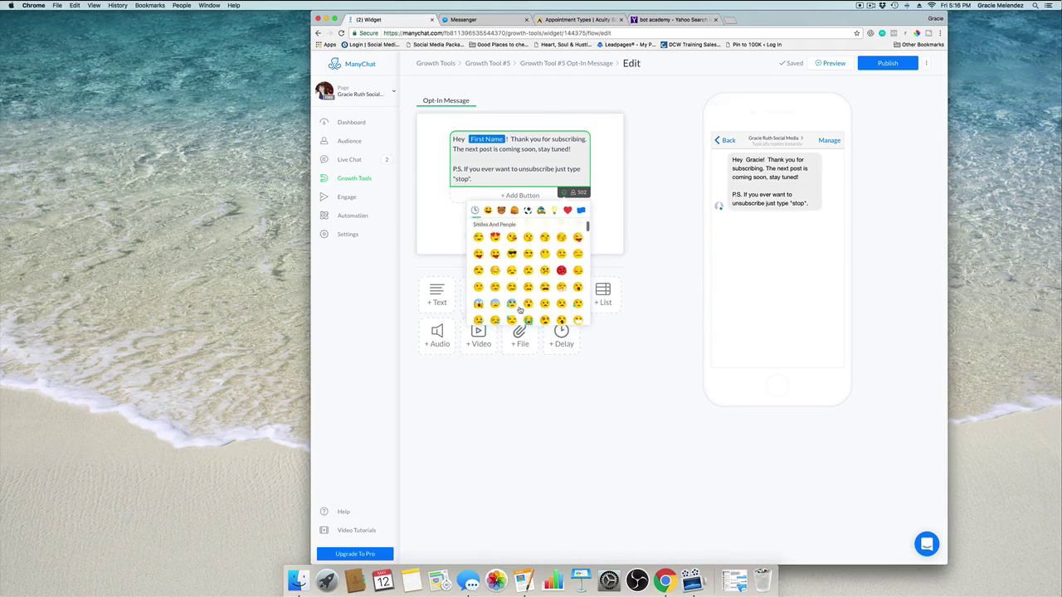
{"action": "scroll", "coordinate": [518, 309], "scroll_direction": "down", "scroll_amount": 3}
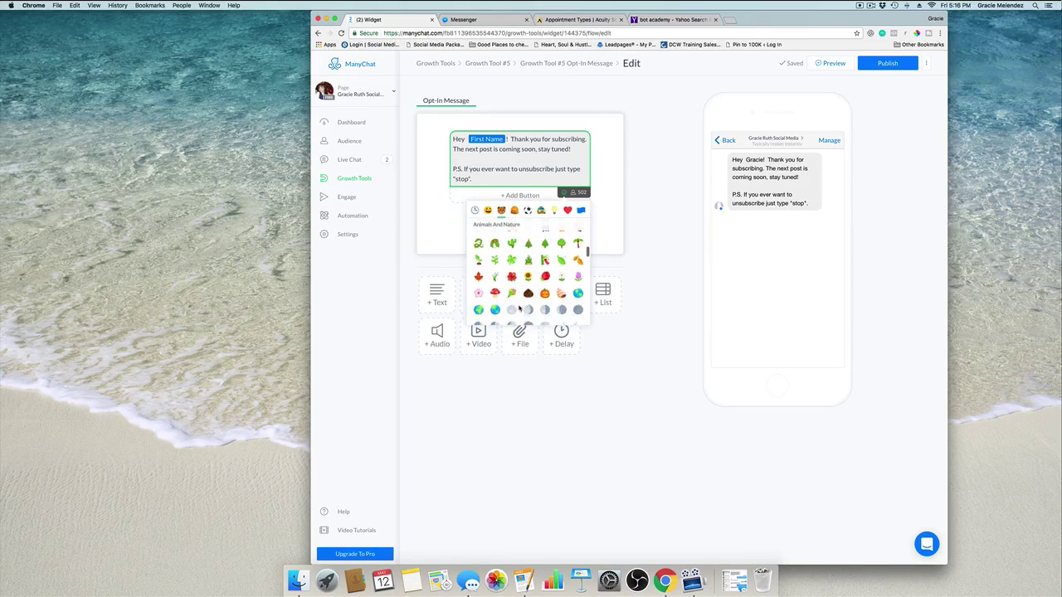
{"action": "scroll", "coordinate": [519, 308], "scroll_direction": "down", "scroll_amount": 2}
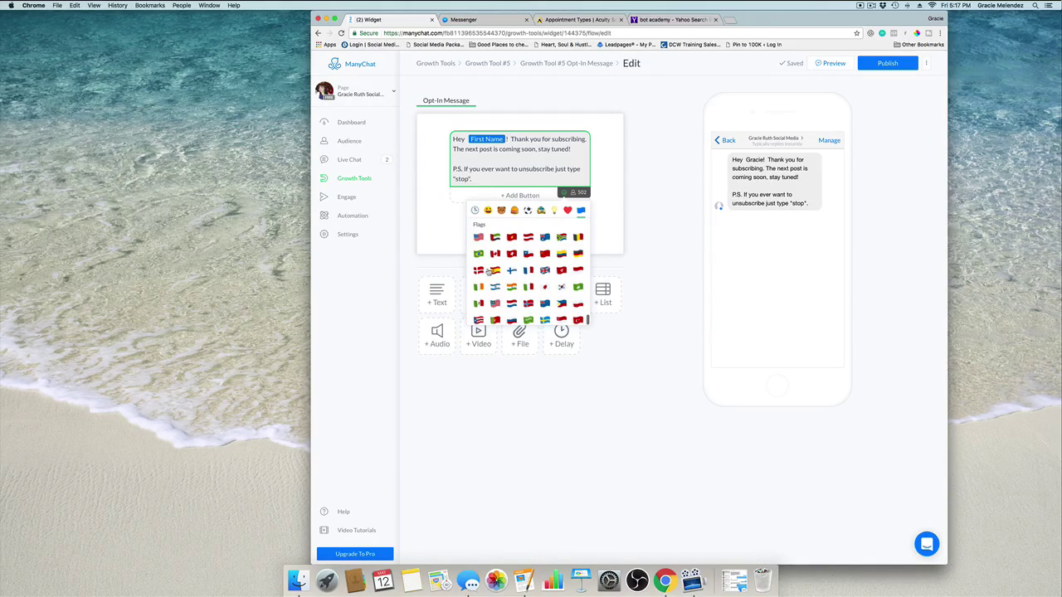
{"action": "left_click", "coordinate": [478, 238]}
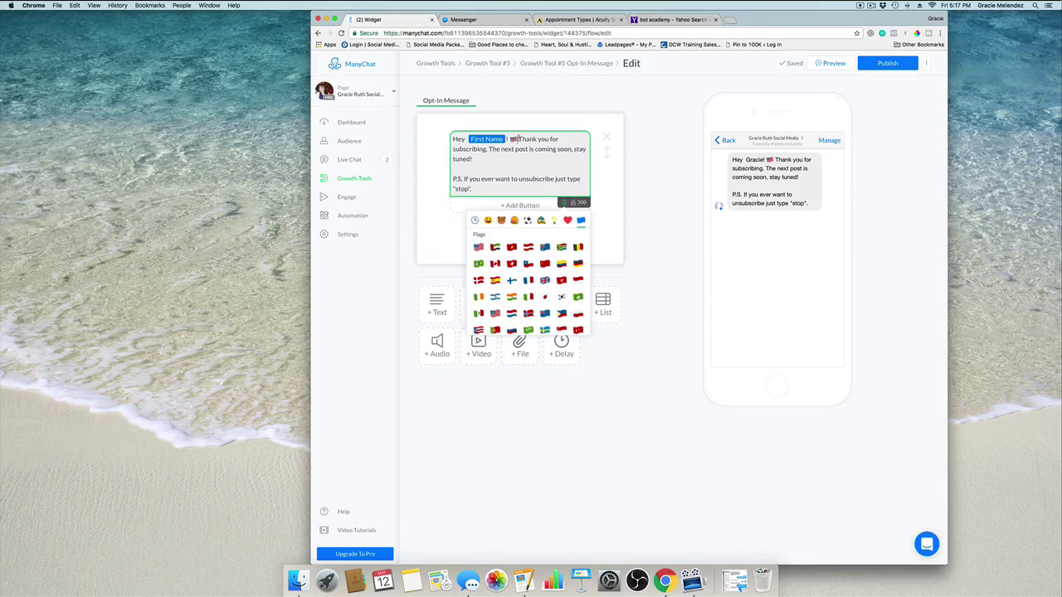
{"action": "left_click_drag", "start_coordinate": [517, 139], "coordinate": [474, 159]}
- Replace the thank-you sentence with 'glad to hear from you. I look forward to being in touch!'
{"action": "key", "text": "BackSpace"}
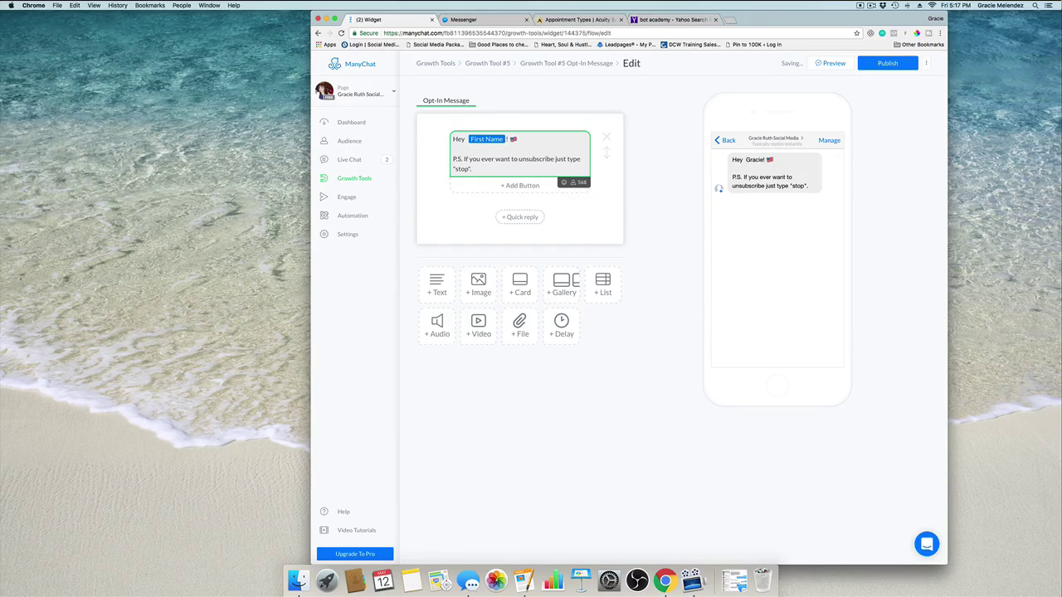
{"action": "type", "text": "I"}
{"action": "key", "text": "BackSpace"}
{"action": "type", "text": "glad to hear from you. I"}
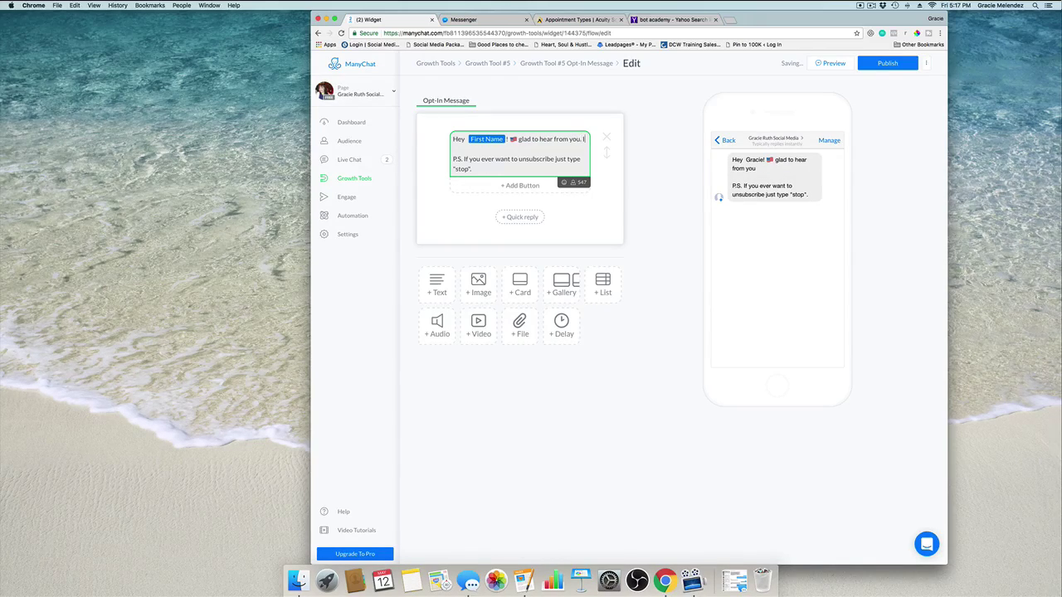
{"action": "type", "text": " look forwa"}
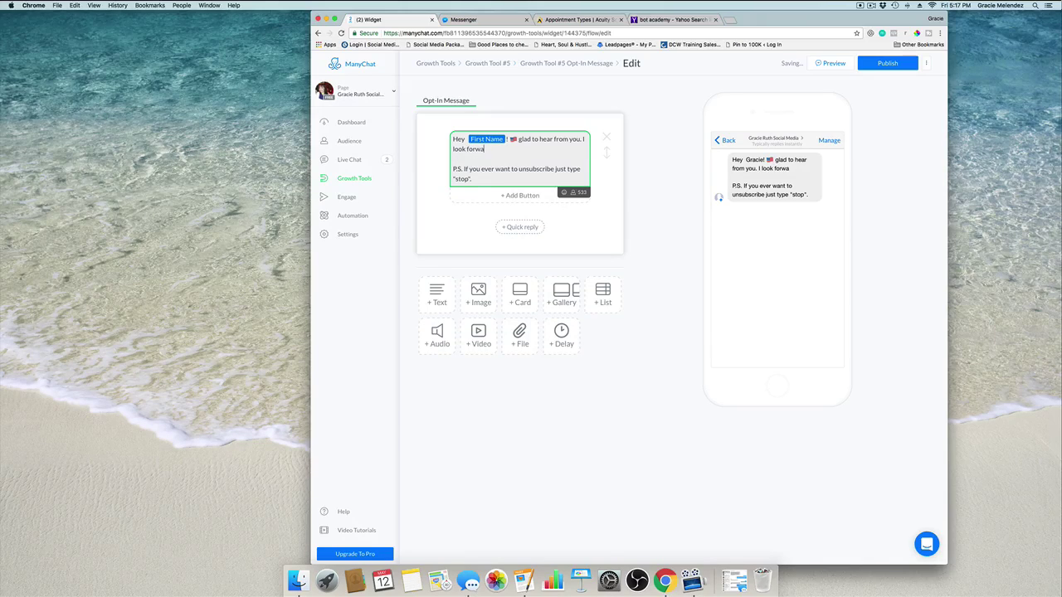
{"action": "type", "text": "rd to being in touch"}
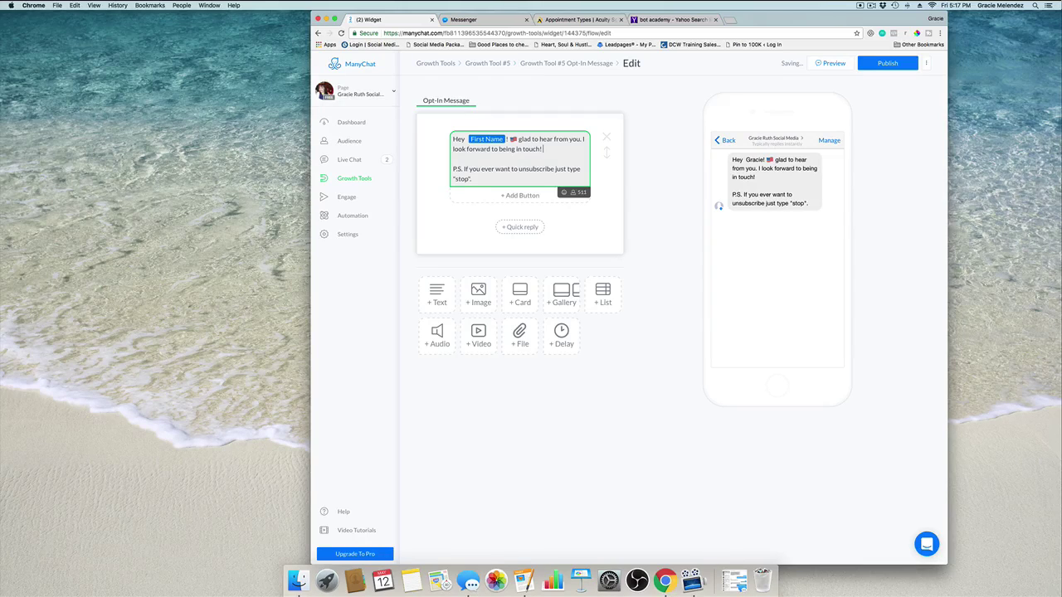
{"action": "type", "text": "!"}
- Add a new line reading 'Until I get back to you, here are some options'
{"action": "key", "text": "Return"}
{"action": "key", "text": "Return"}
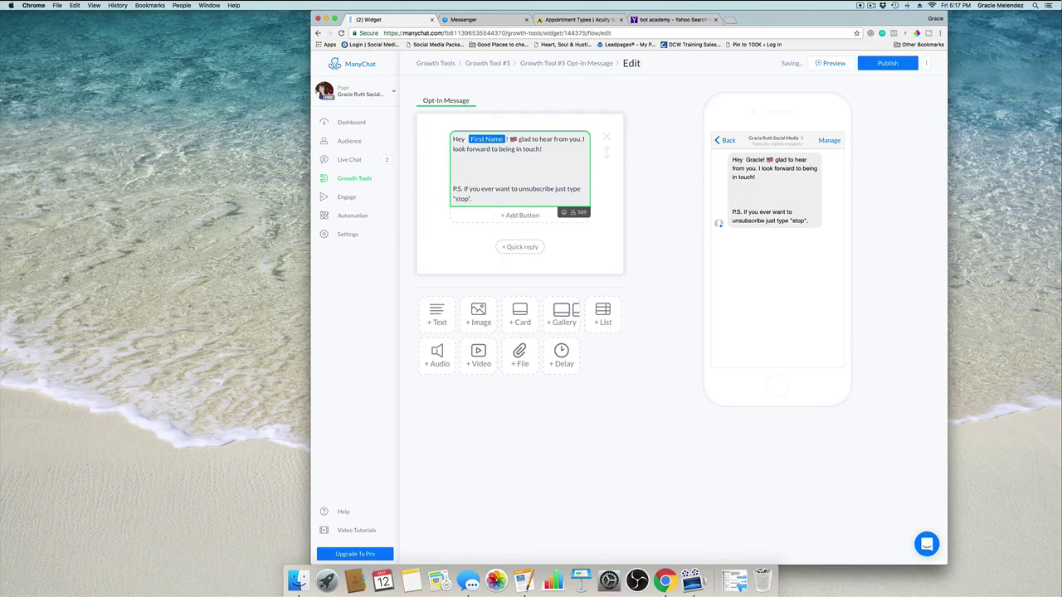
{"action": "type", "text": "Until"}
{"action": "type", "text": " I ge"}
{"action": "type", "text": "n get"}
{"action": "key", "text": "BackSpace"}
{"action": "key", "text": "BackSpace"}
{"action": "type", "text": "et back to you,"}
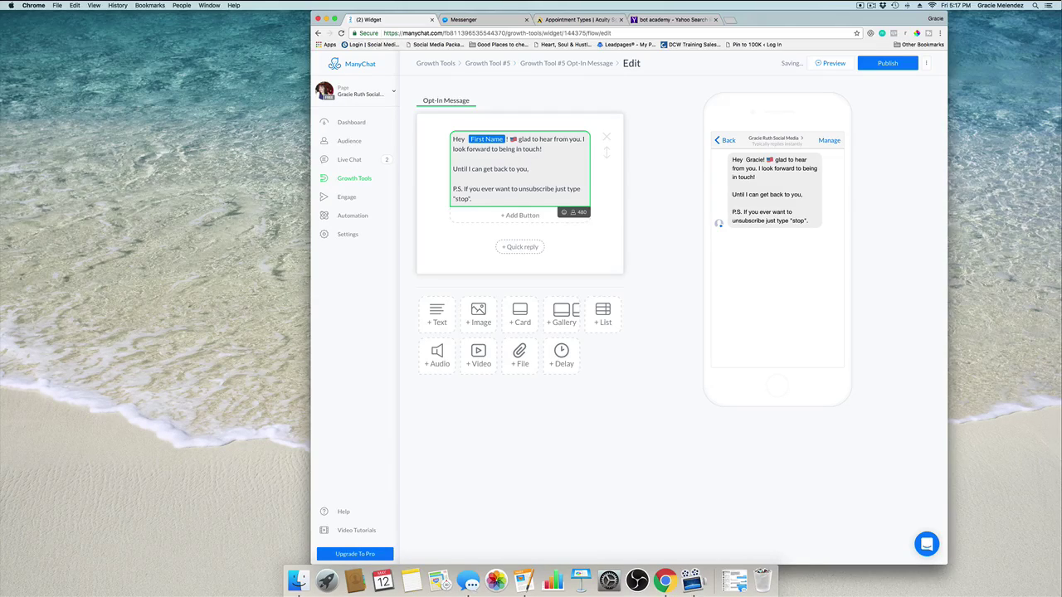
{"action": "type", "text": " here are som"}
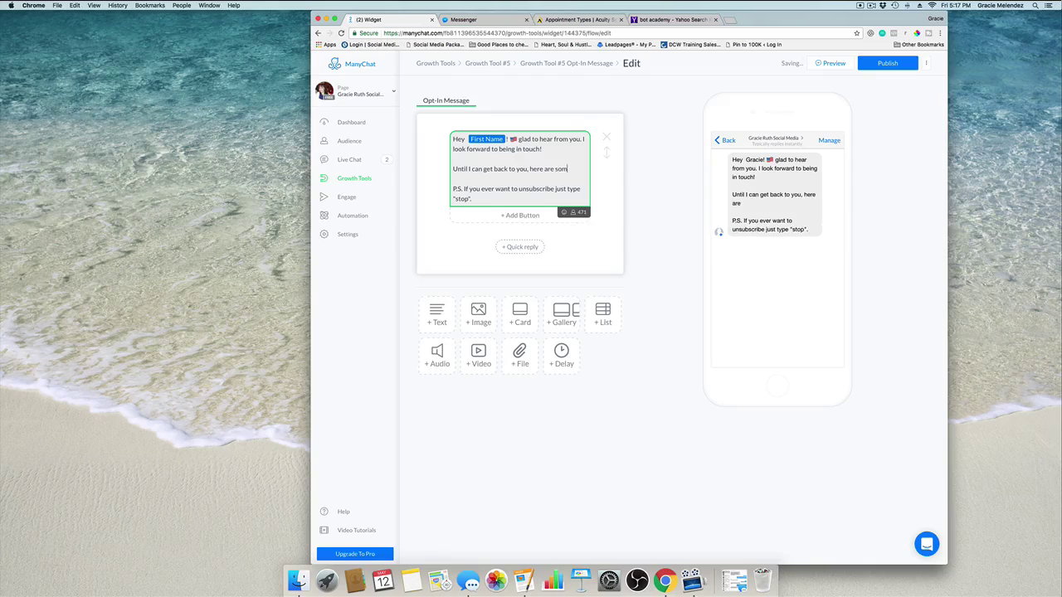
{"action": "type", "text": "e options."}
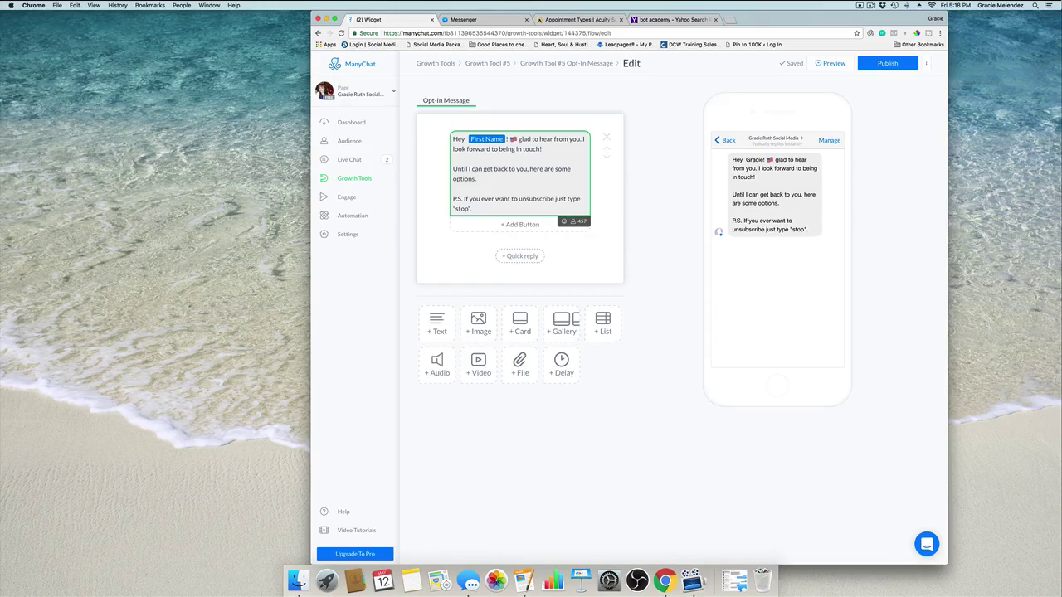
- Add a 'Let's have tea!' button set to Open website, then view Acuity's appointment types
{"action": "left_click", "coordinate": [514, 225]}
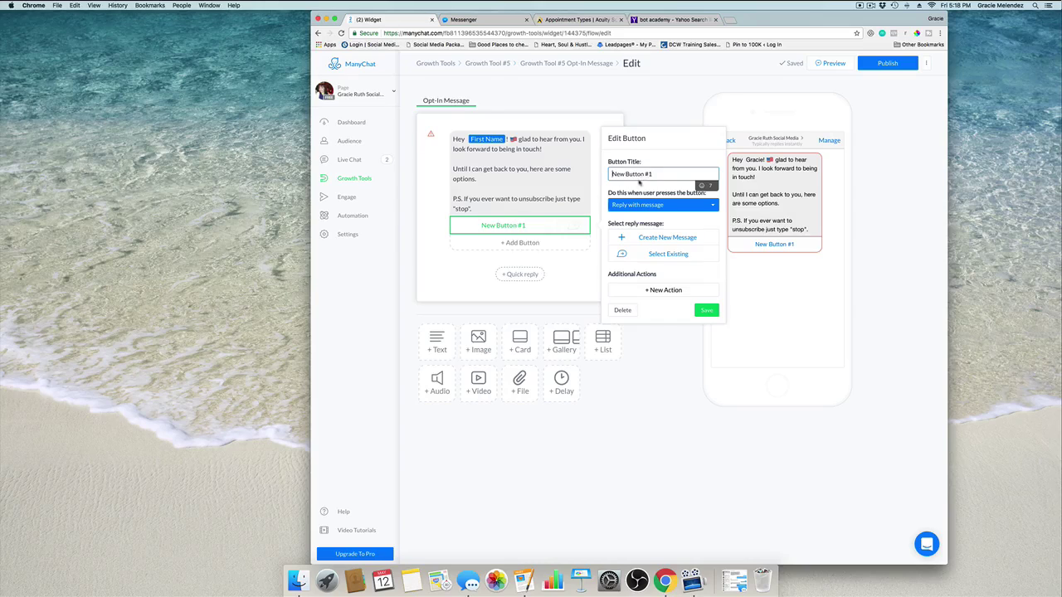
{"action": "triple_click", "coordinate": [607, 173]}
{"action": "type", "text": "Let's have tea"}
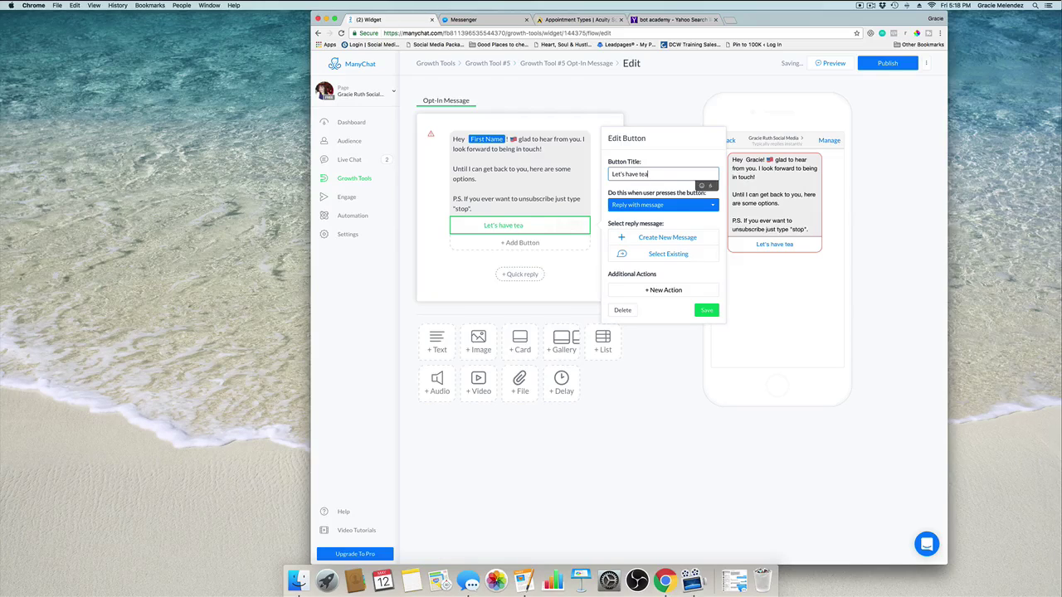
{"action": "type", "text": "!"}
{"action": "left_click", "coordinate": [637, 205]}
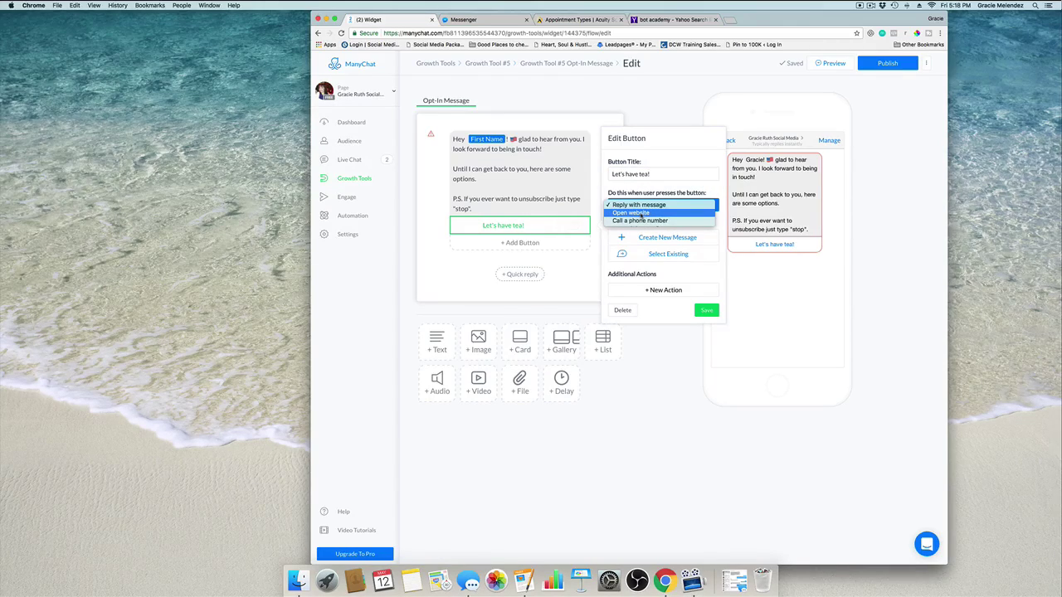
{"action": "left_click", "coordinate": [641, 213]}
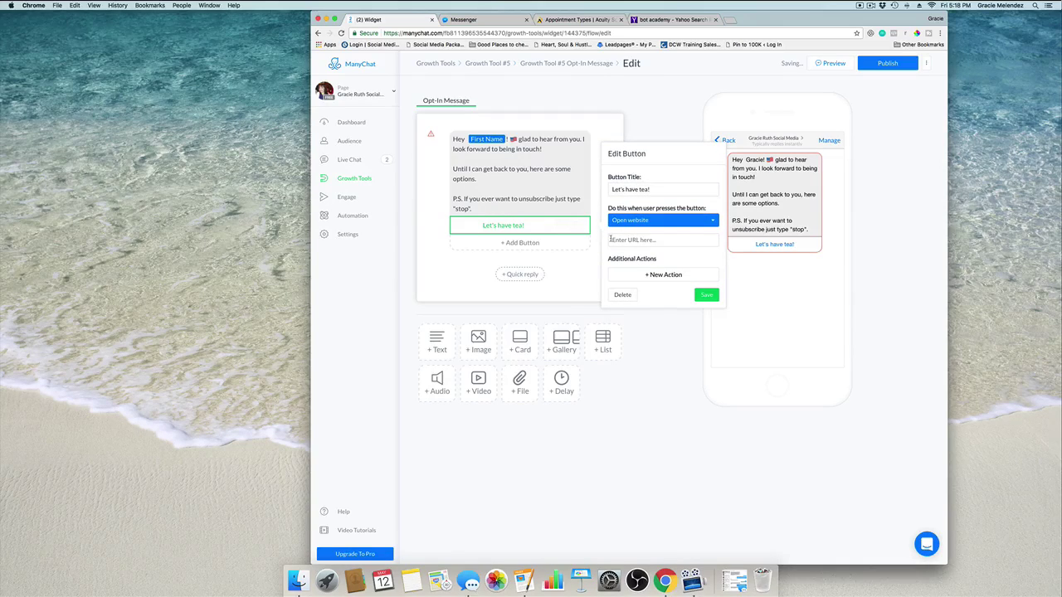
{"action": "left_click", "coordinate": [576, 19]}
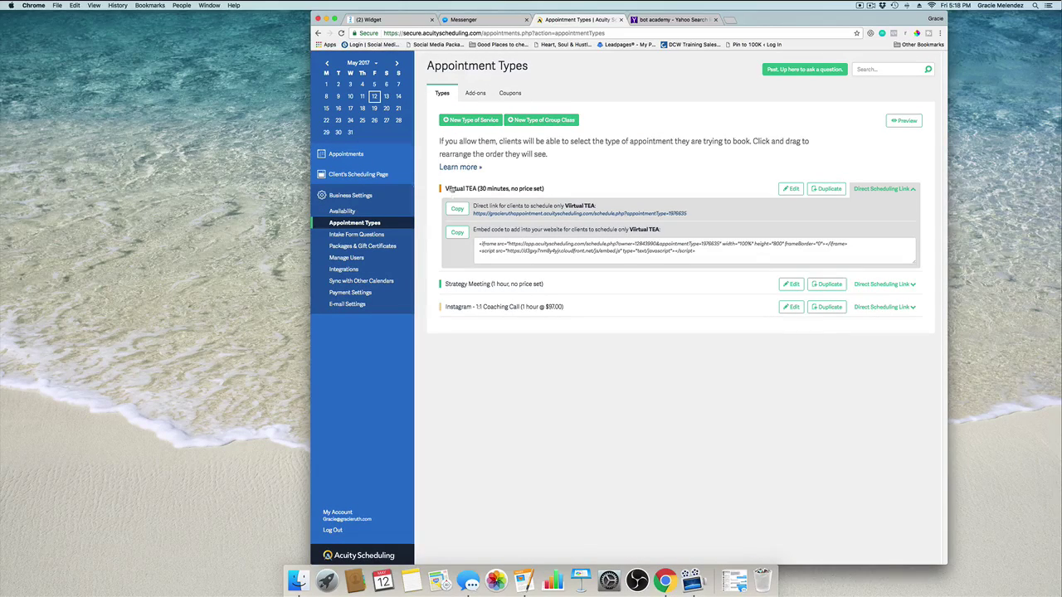
- Copy the Virtual TEA direct scheduling link from Acuity and head back toward ManyChat
{"action": "left_click", "coordinate": [458, 209]}
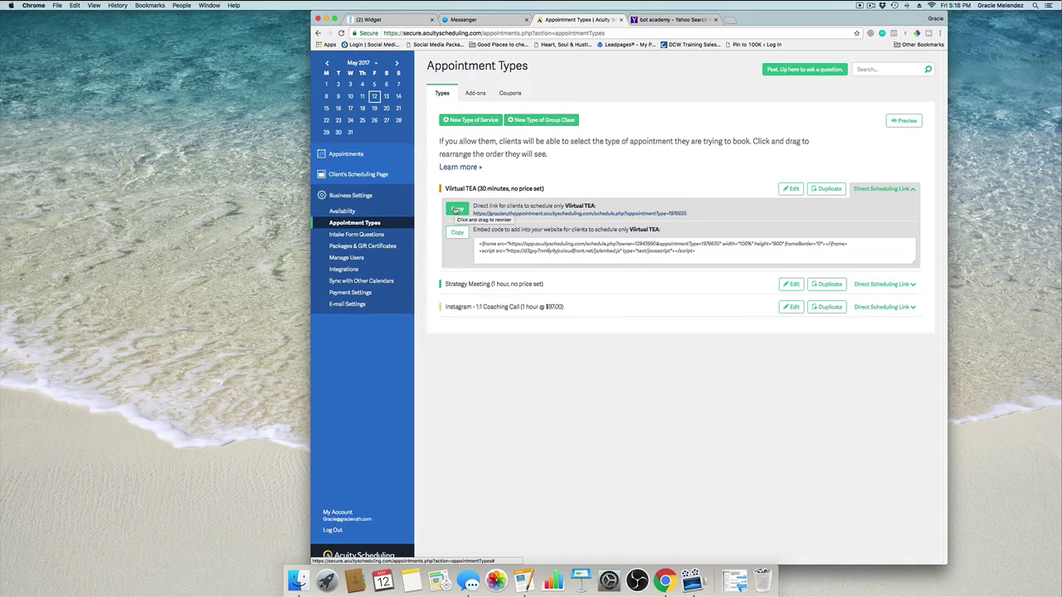
{"action": "left_click", "coordinate": [457, 209]}
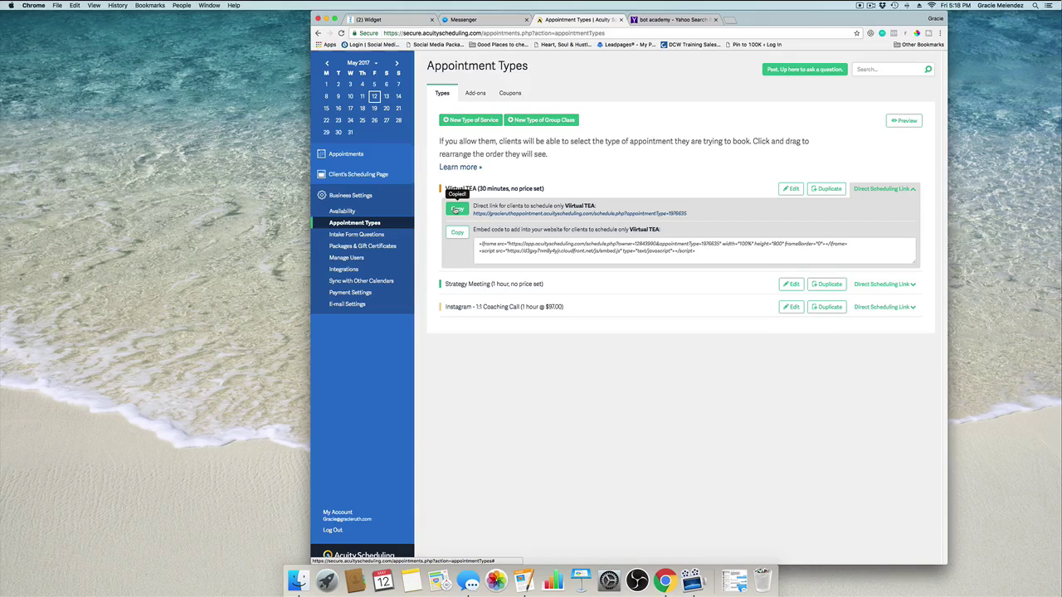
{"action": "left_click", "coordinate": [490, 20]}
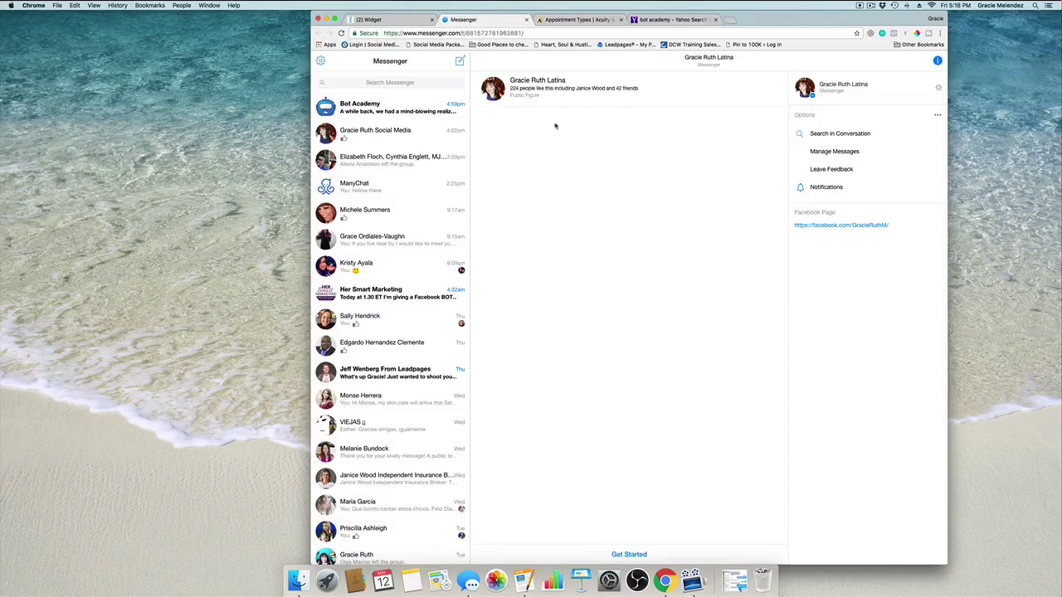
- Paste the Virtual TEA link as the 'Let's have tea!' button URL, save, and add a second button
{"action": "left_click", "coordinate": [377, 19]}
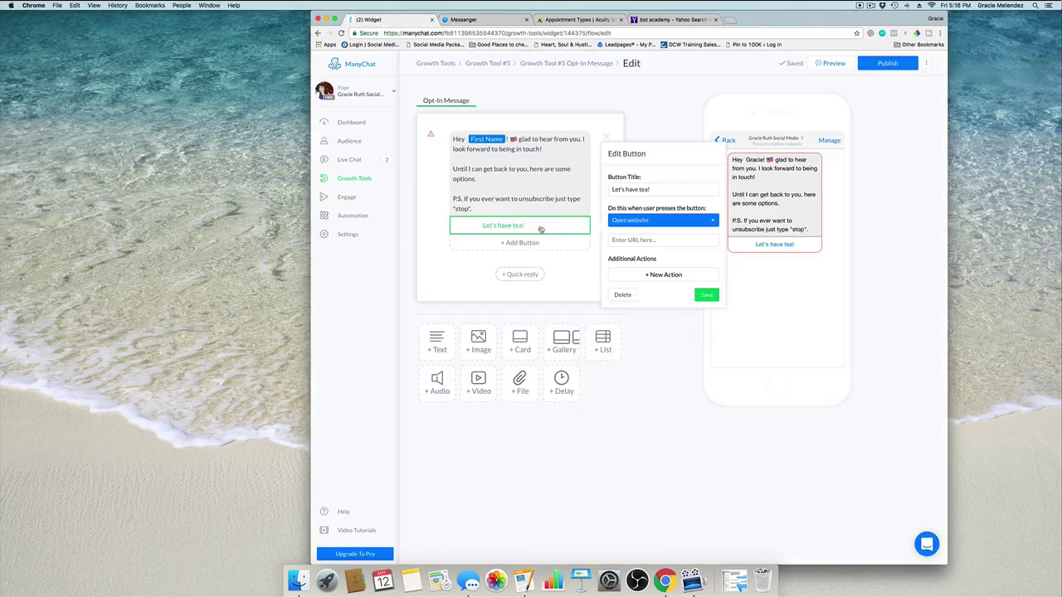
{"action": "left_click", "coordinate": [617, 239]}
{"action": "key", "text": "super+v"}
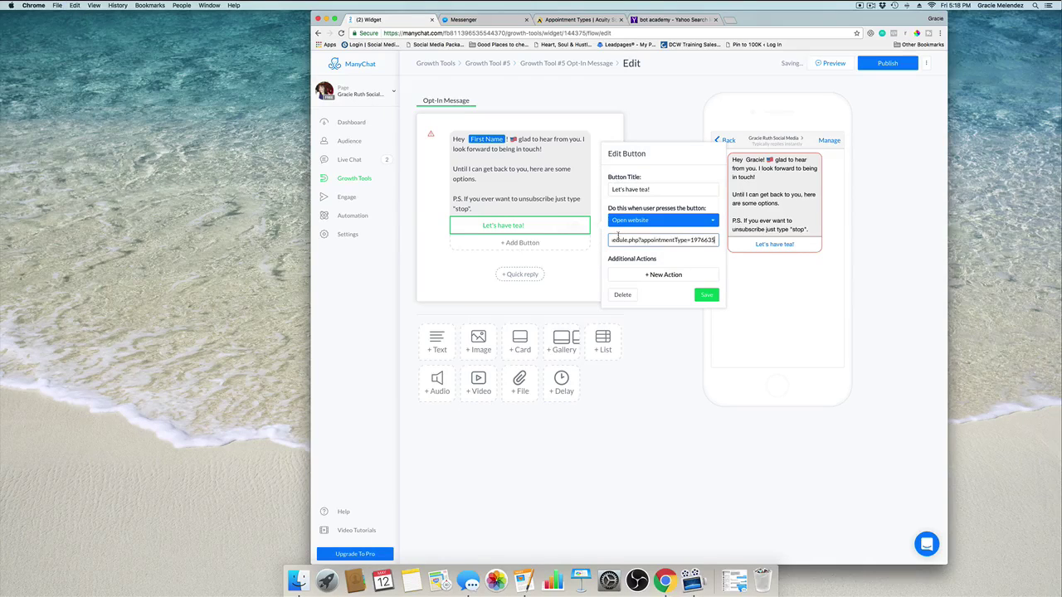
{"action": "left_click", "coordinate": [706, 296]}
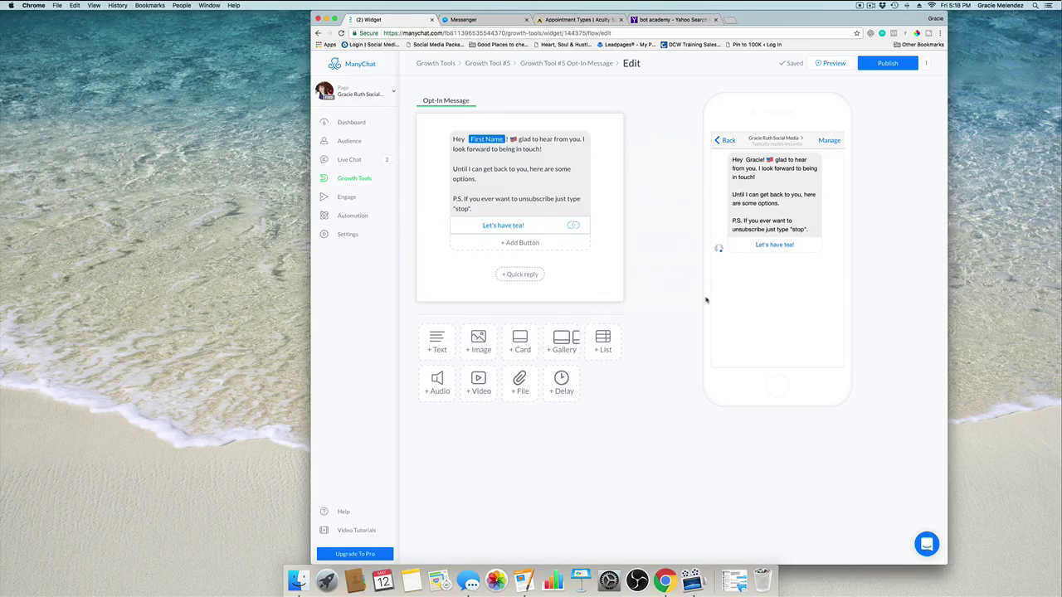
{"action": "left_click", "coordinate": [514, 243]}
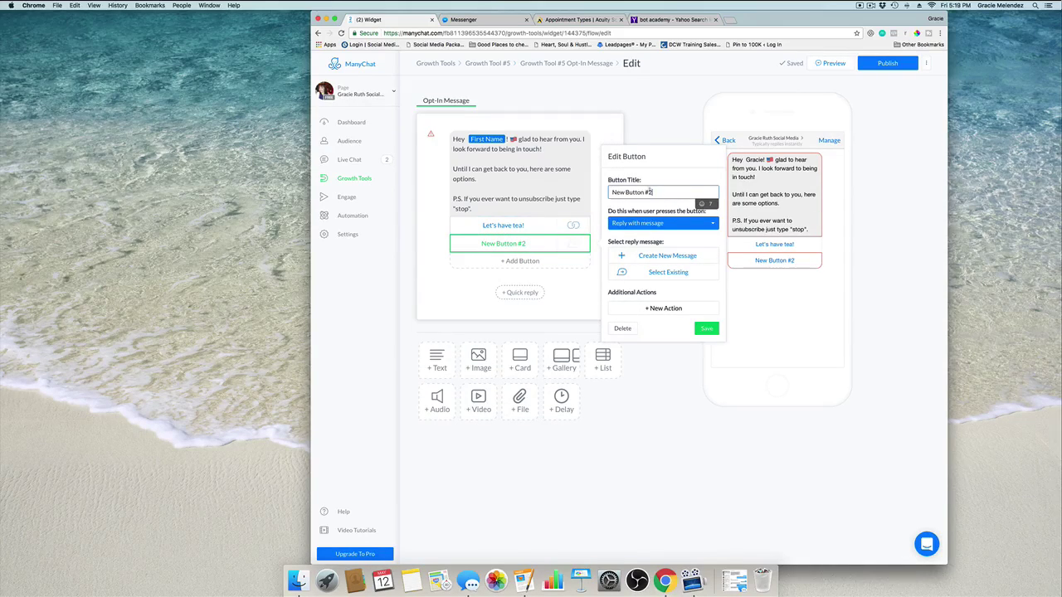
- Title the second button after the page owner and make it call their phone number
{"action": "left_click_drag", "start_coordinate": [656, 192], "coordinate": [599, 191]}
{"action": "key", "text": "BackSpace"}
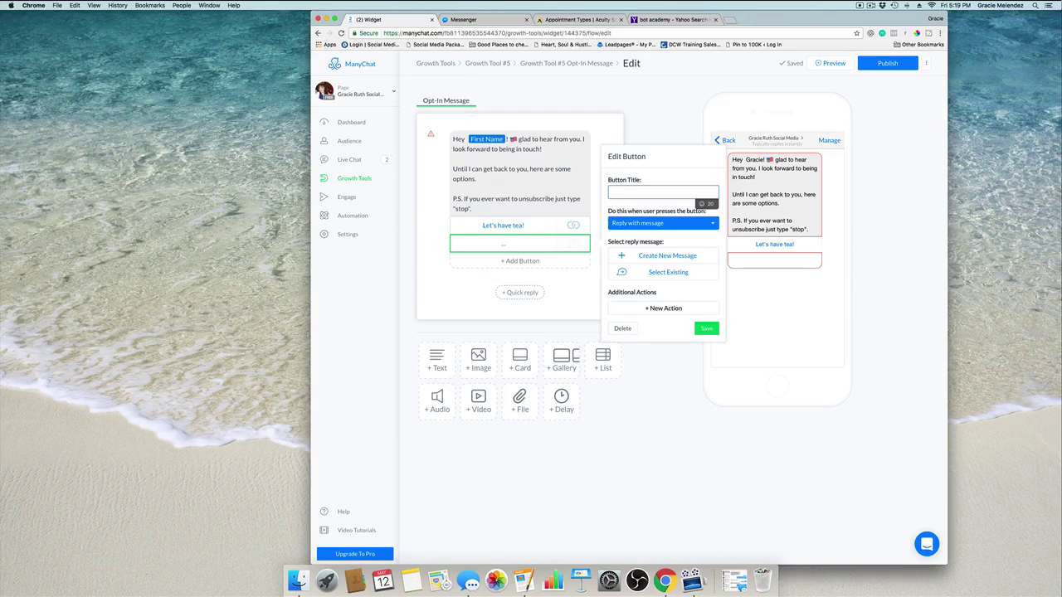
{"action": "type", "text": "Call Gracie"}
{"action": "left_click", "coordinate": [638, 223]}
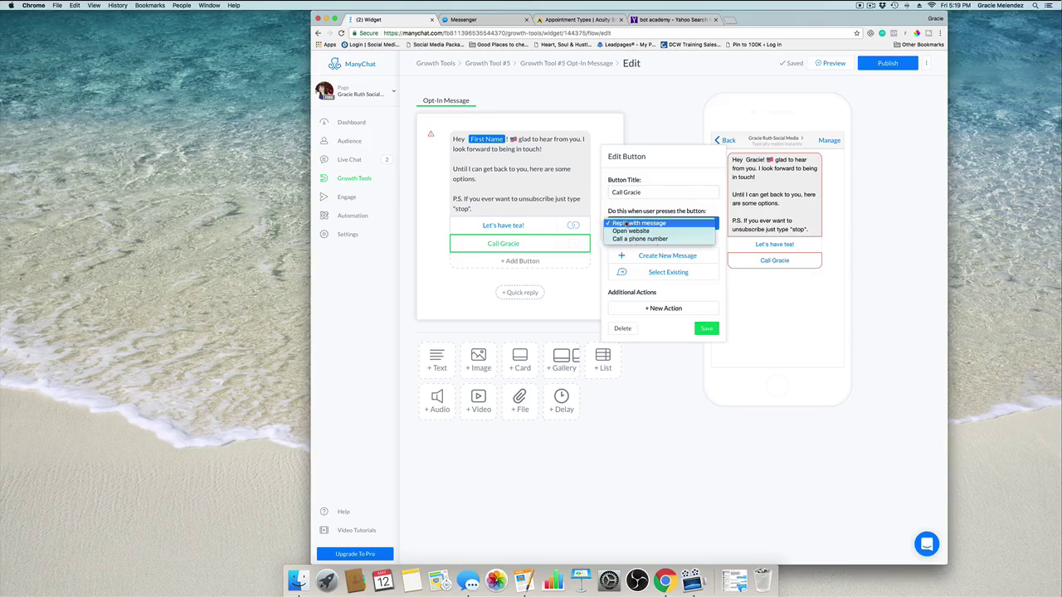
{"action": "left_click", "coordinate": [615, 240]}
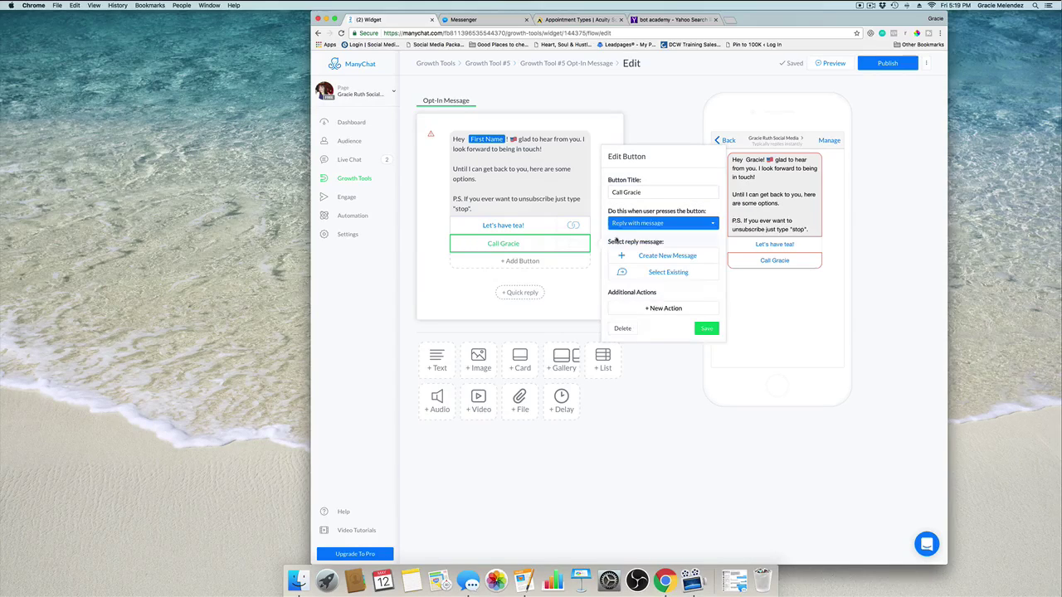
{"action": "left_click", "coordinate": [615, 253]}
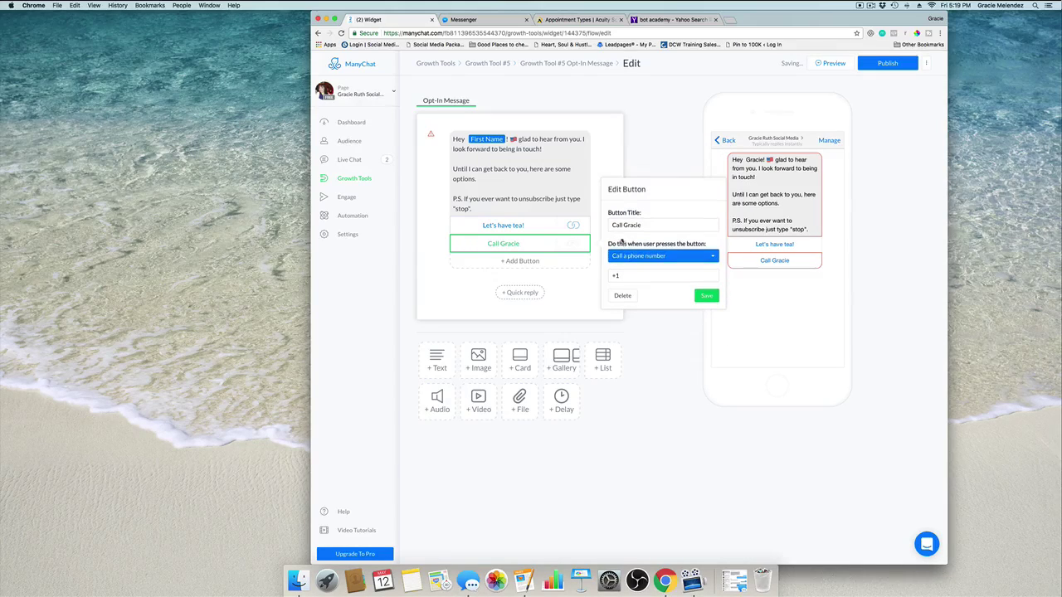
{"action": "left_click", "coordinate": [629, 276]}
{"action": "key", "text": "super+v"}
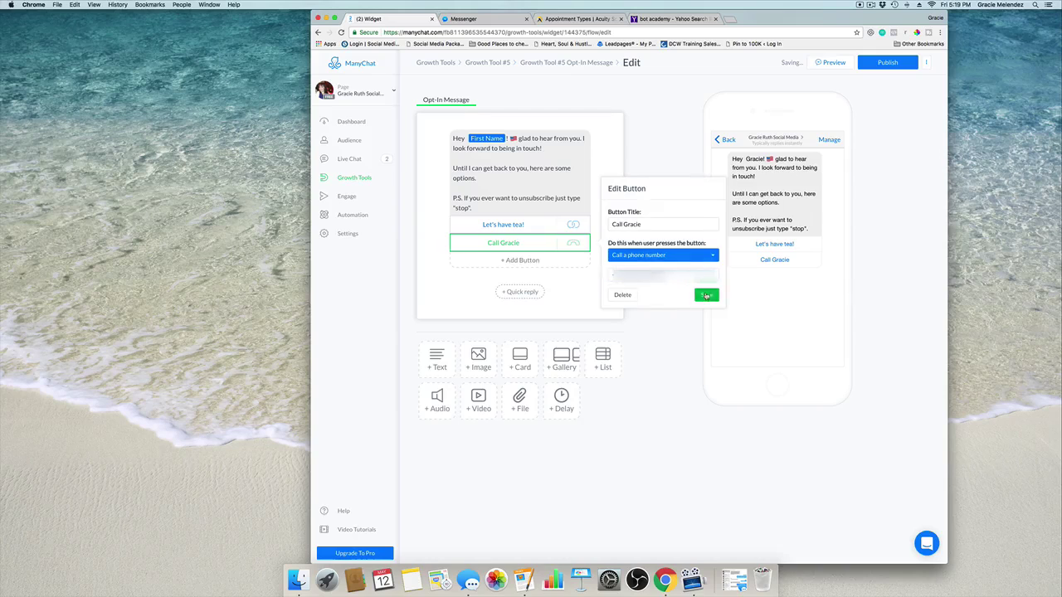
{"action": "left_click", "coordinate": [699, 296]}
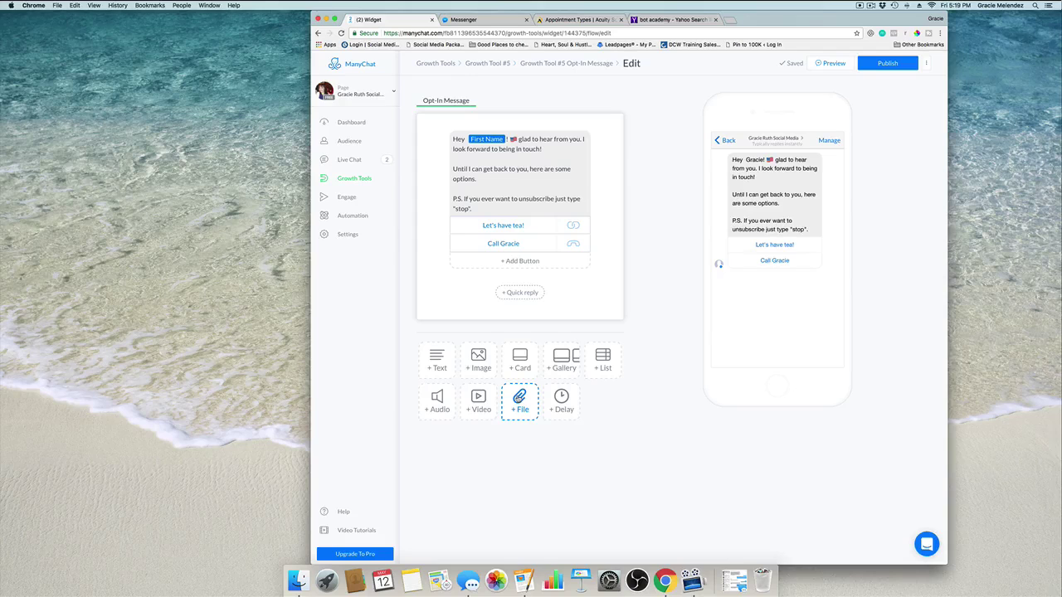
- Add a File block below the buttons, delete it, and add a fresh empty one
{"action": "triple_click", "coordinate": [515, 295]}
{"action": "left_click", "coordinate": [512, 408]}
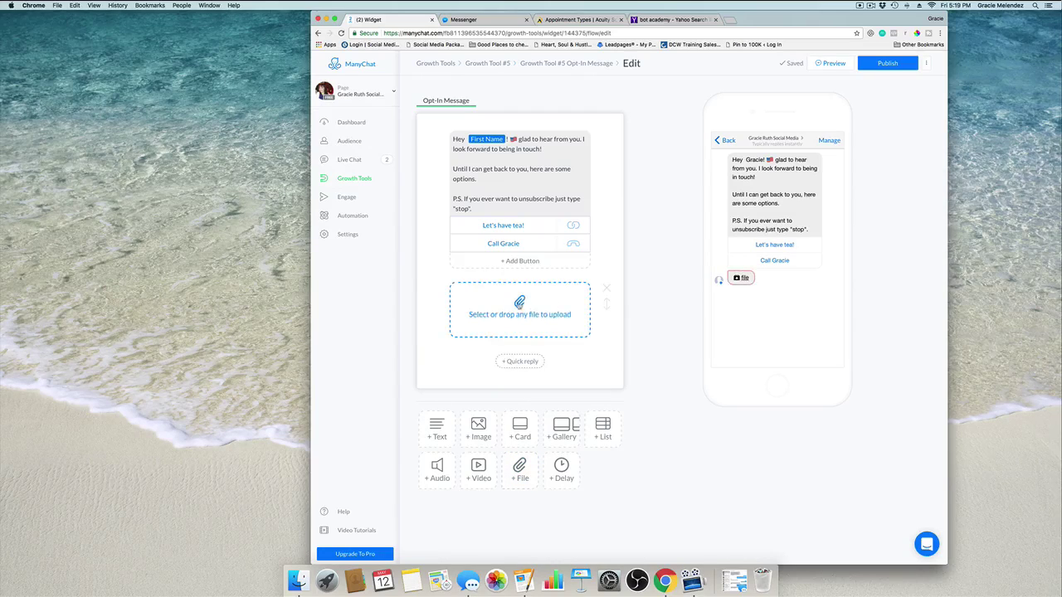
{"action": "left_click", "coordinate": [606, 288]}
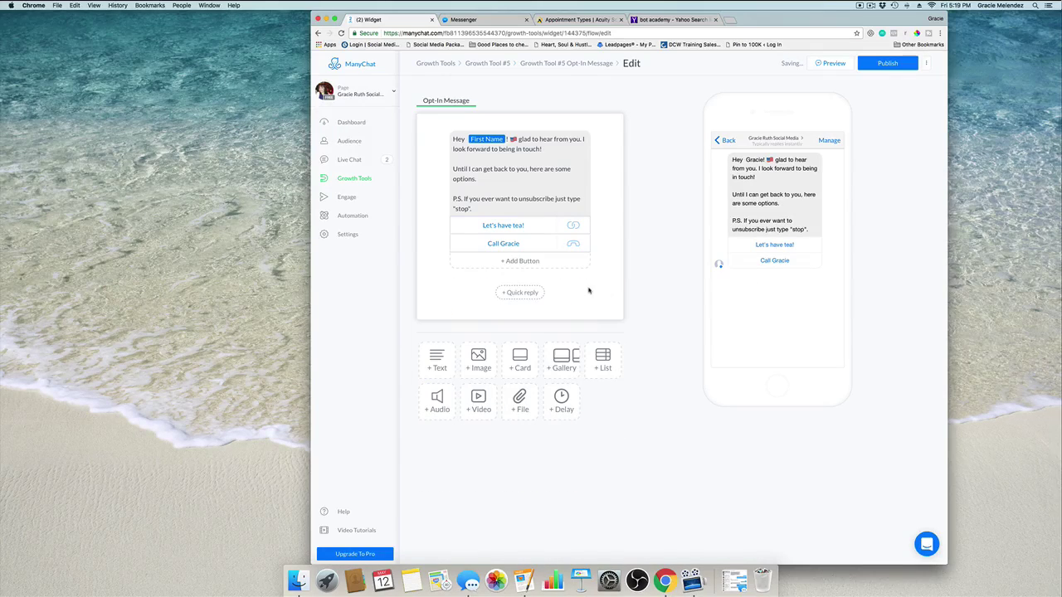
{"action": "left_click", "coordinate": [476, 363]}
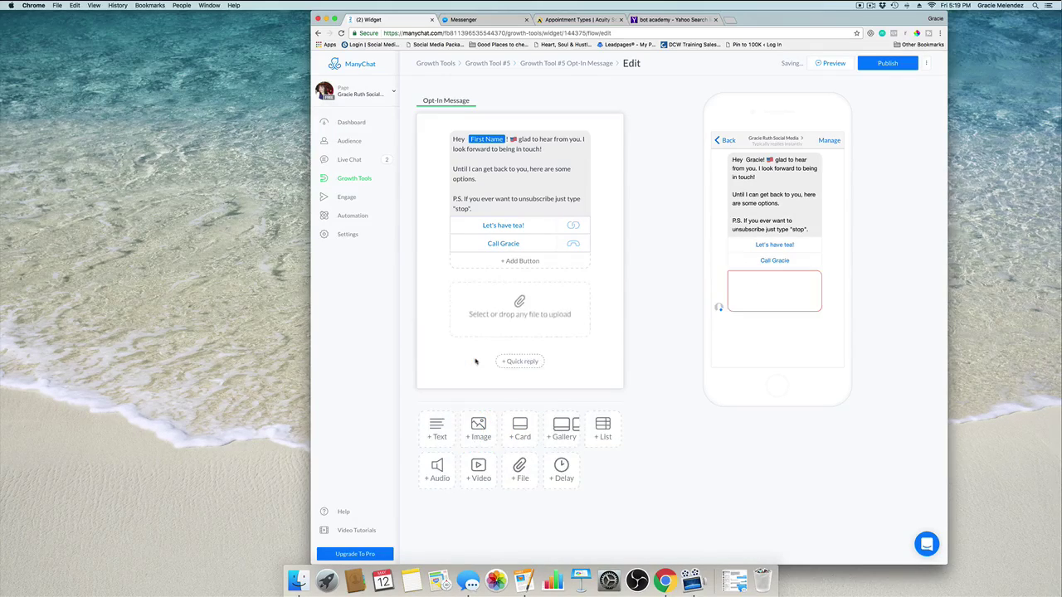
- Upload a screenshot image, move it above the text, then delete it from the message
{"action": "left_click", "coordinate": [522, 312]}
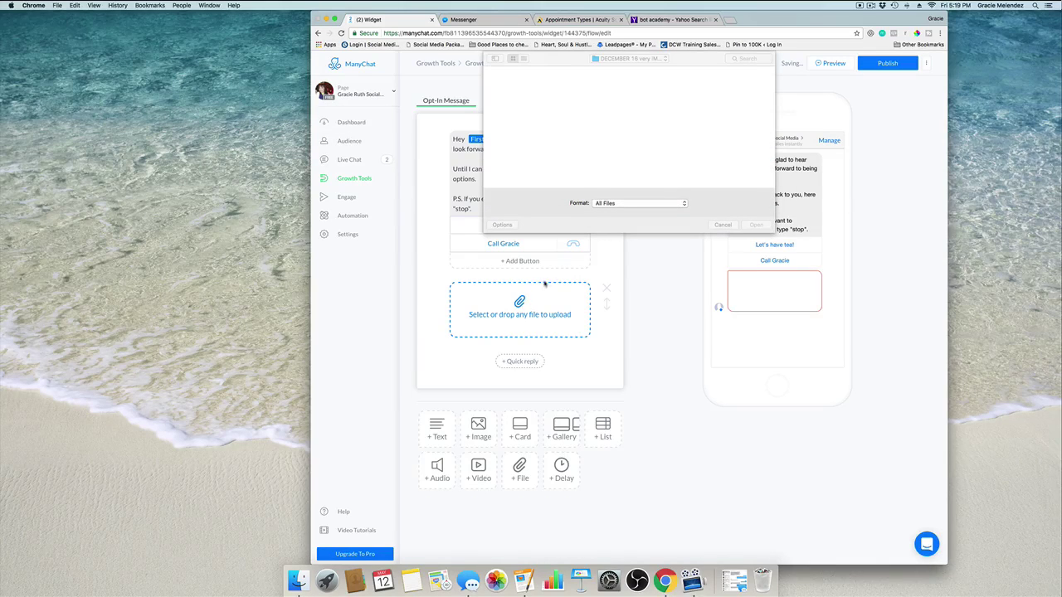
{"action": "scroll", "coordinate": [647, 128], "scroll_direction": "down", "scroll_amount": 10}
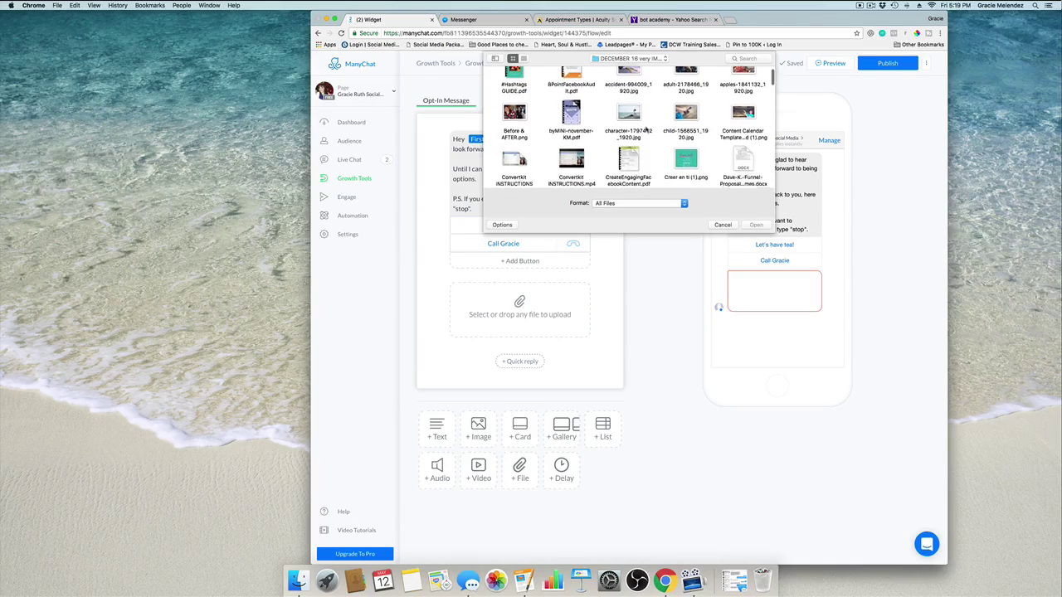
{"action": "scroll", "coordinate": [646, 129], "scroll_direction": "down", "scroll_amount": 10}
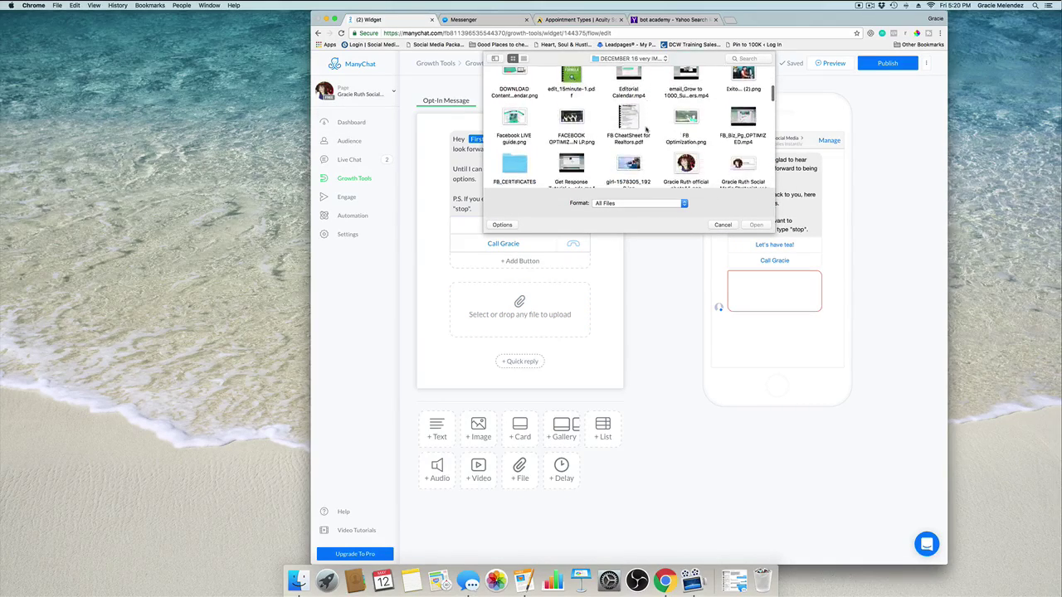
{"action": "scroll", "coordinate": [646, 129], "scroll_direction": "down", "scroll_amount": 10}
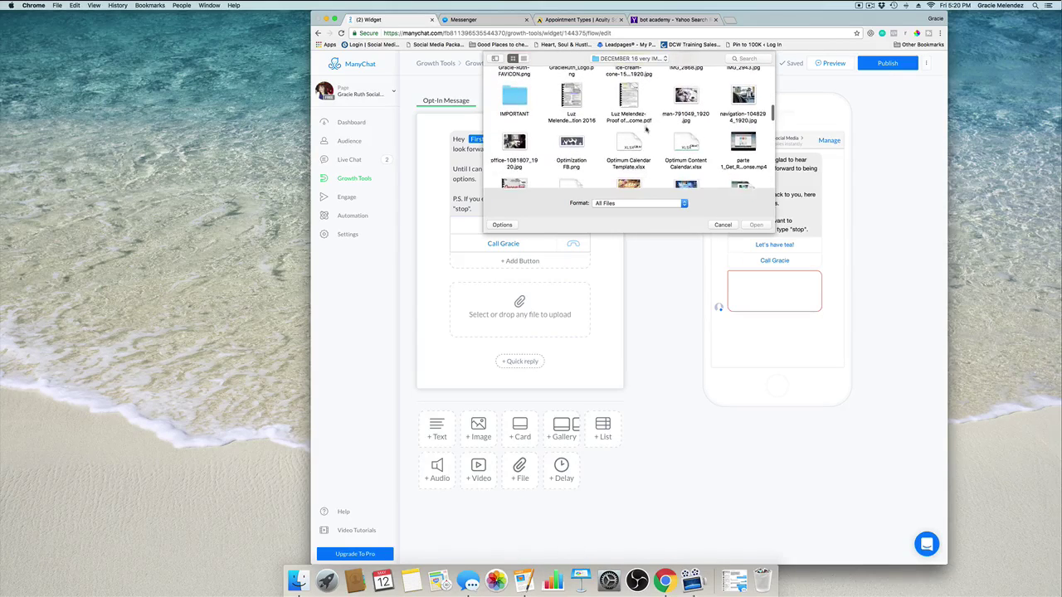
{"action": "scroll", "coordinate": [646, 128], "scroll_direction": "down", "scroll_amount": 2}
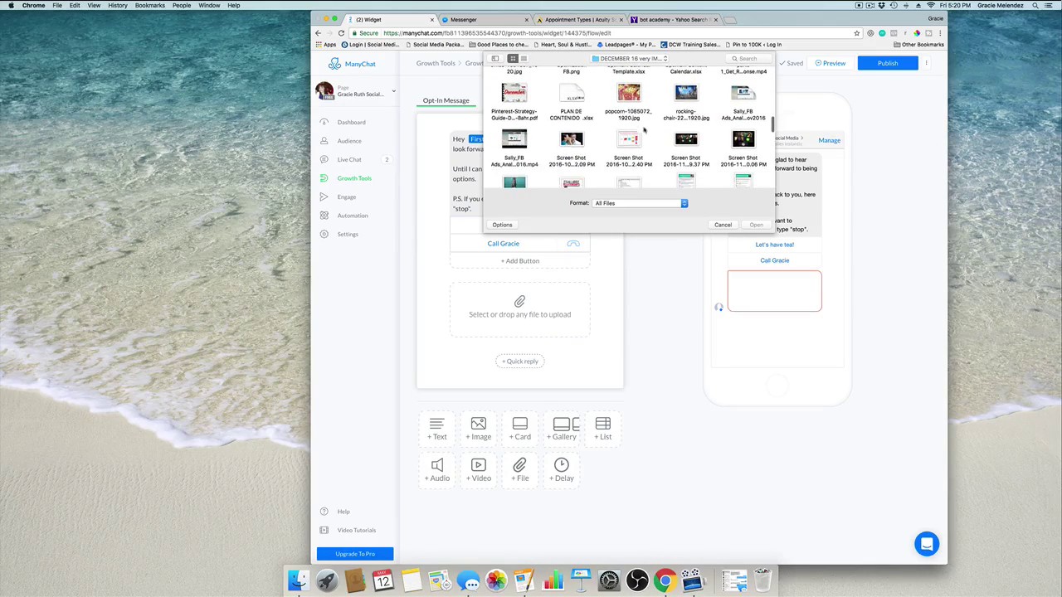
{"action": "scroll", "coordinate": [629, 129], "scroll_direction": "down", "scroll_amount": 4}
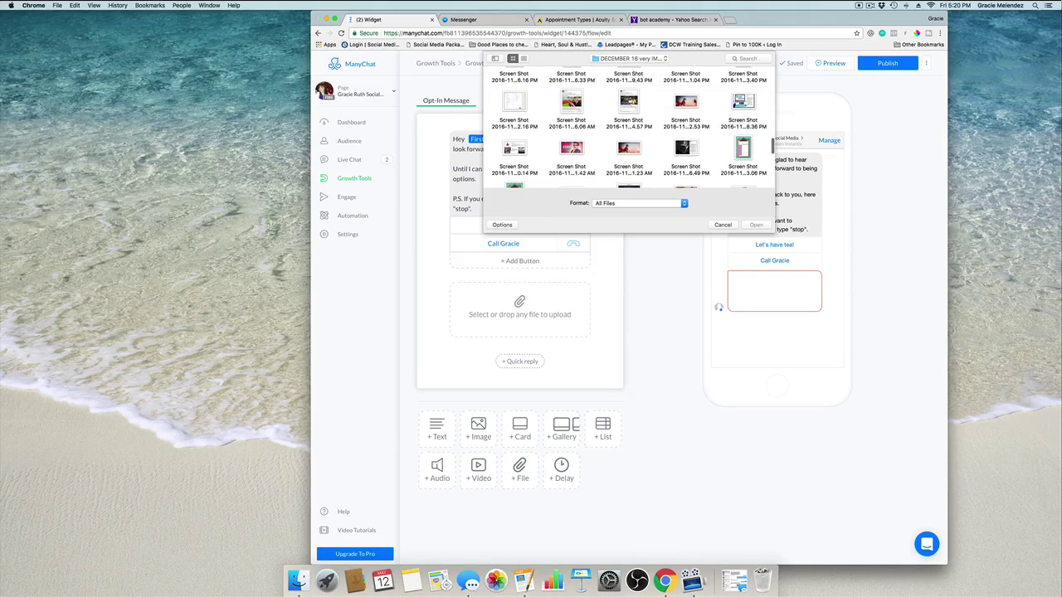
{"action": "left_click", "coordinate": [755, 226]}
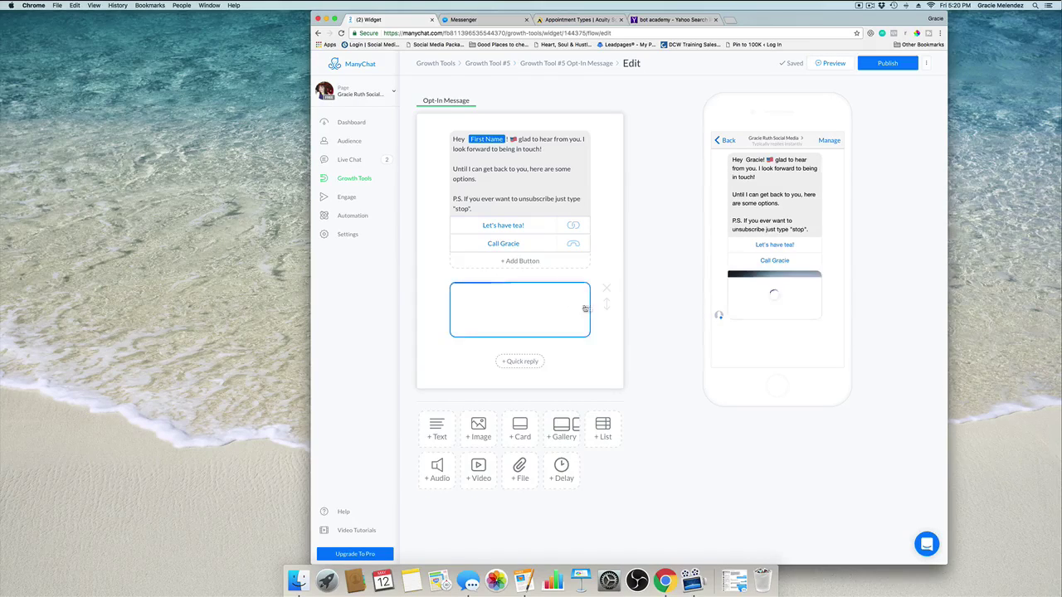
{"action": "left_click_drag", "start_coordinate": [606, 304], "coordinate": [598, 363]}
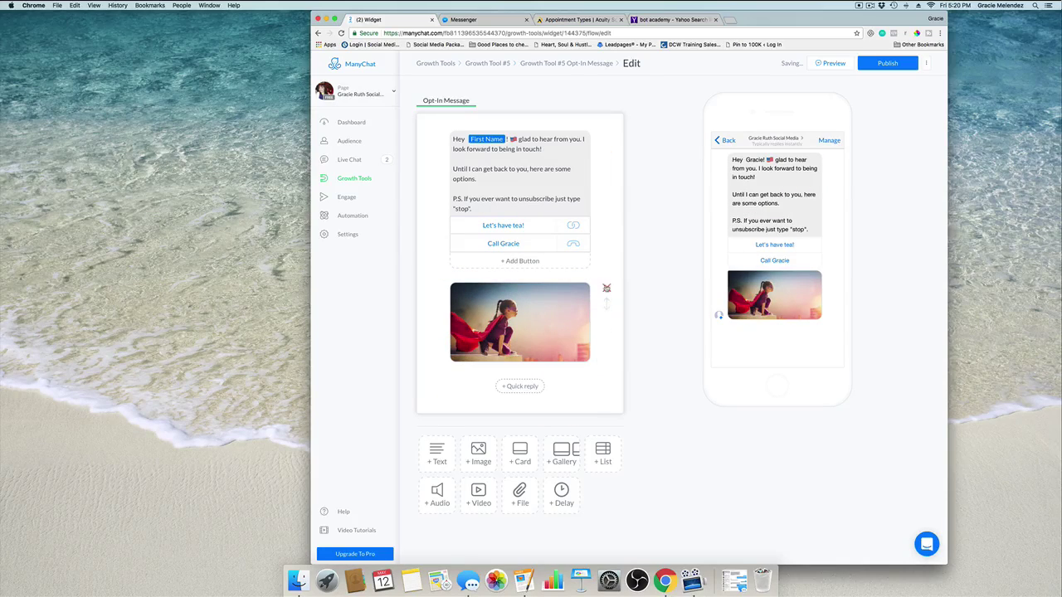
{"action": "left_click", "coordinate": [607, 288]}
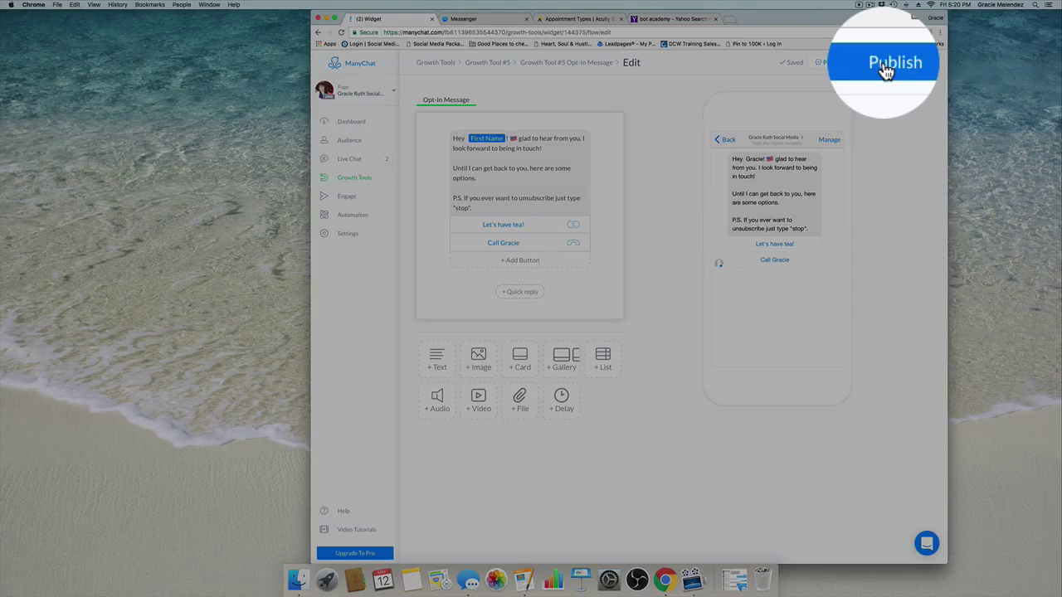
- Publish the opt-in message, send its preview to Messenger, and go to the Messenger inbox
{"action": "left_click", "coordinate": [884, 63]}
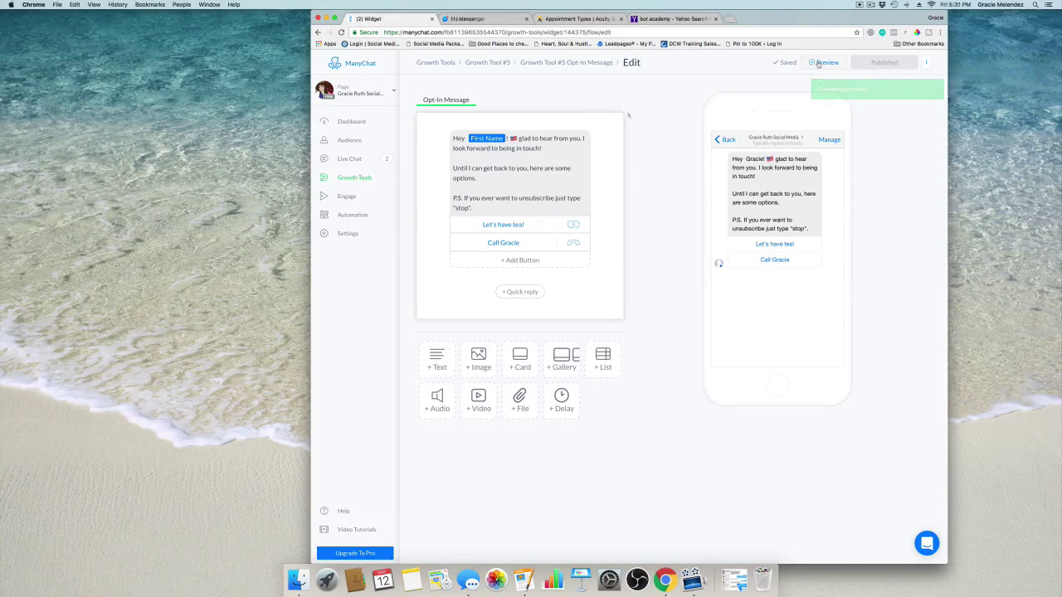
{"action": "left_click", "coordinate": [824, 62]}
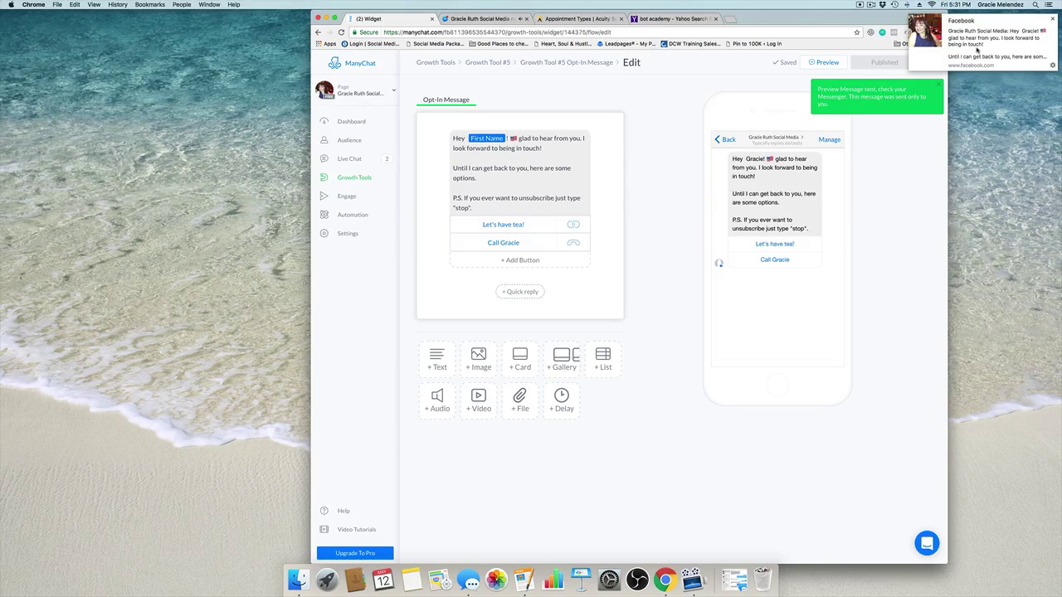
{"action": "left_click", "coordinate": [492, 18]}
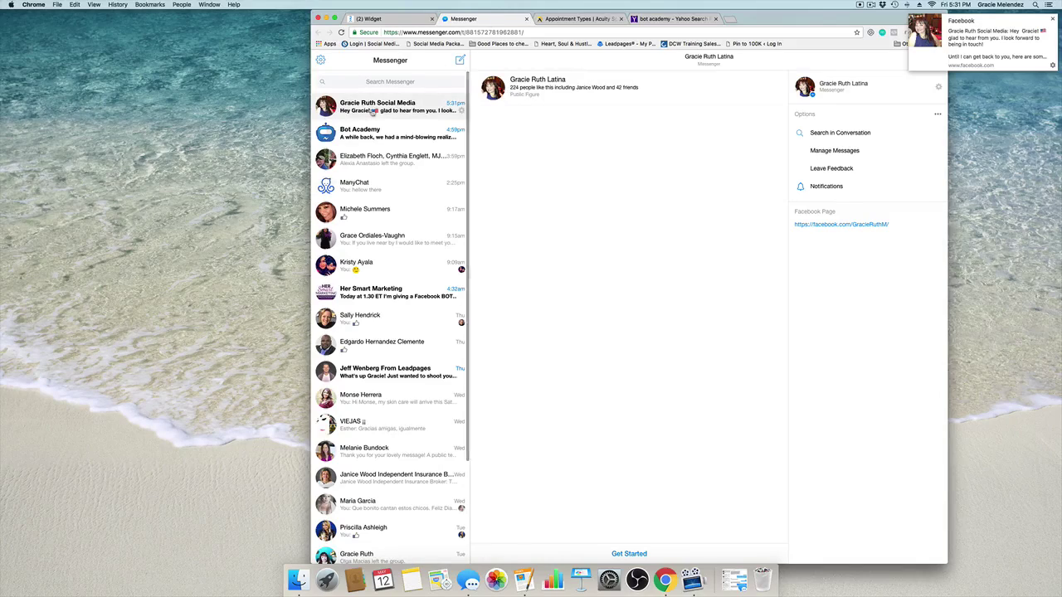
- Open the page's conversation holding the opt-in preview in Messenger
{"action": "left_click", "coordinate": [373, 110]}
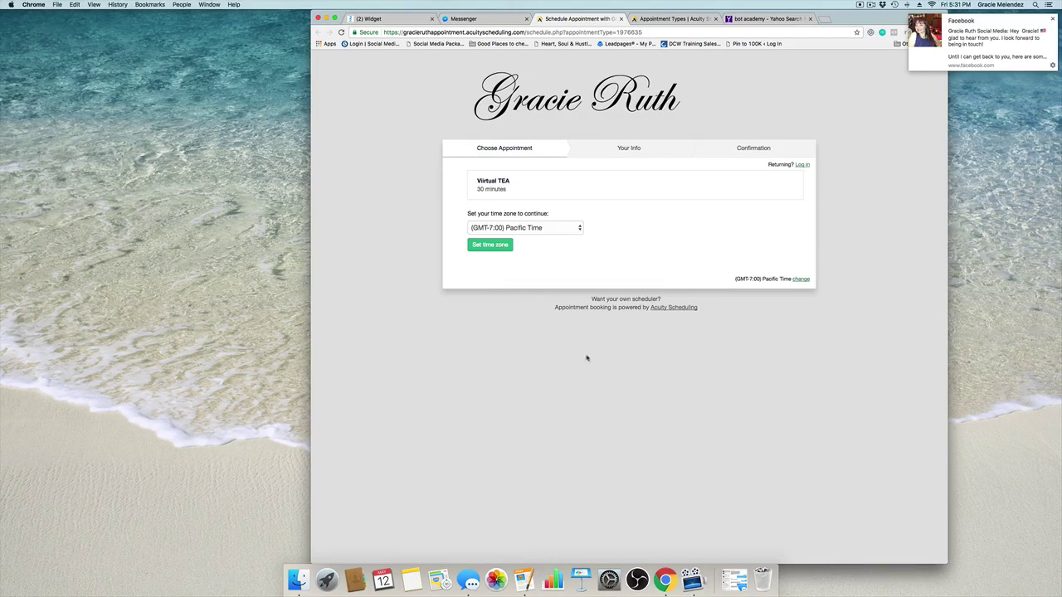
- Try a Virtual TEA booking on May 16 at 11:00am Pacific Time, then leave the page unfinished
{"action": "left_click", "coordinate": [488, 247]}
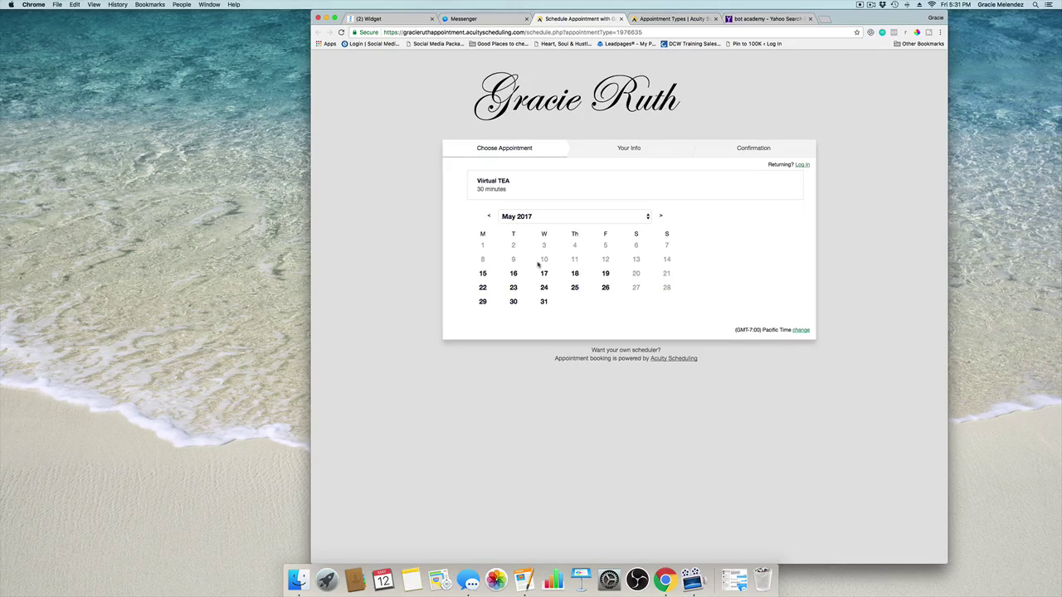
{"action": "left_click", "coordinate": [517, 274]}
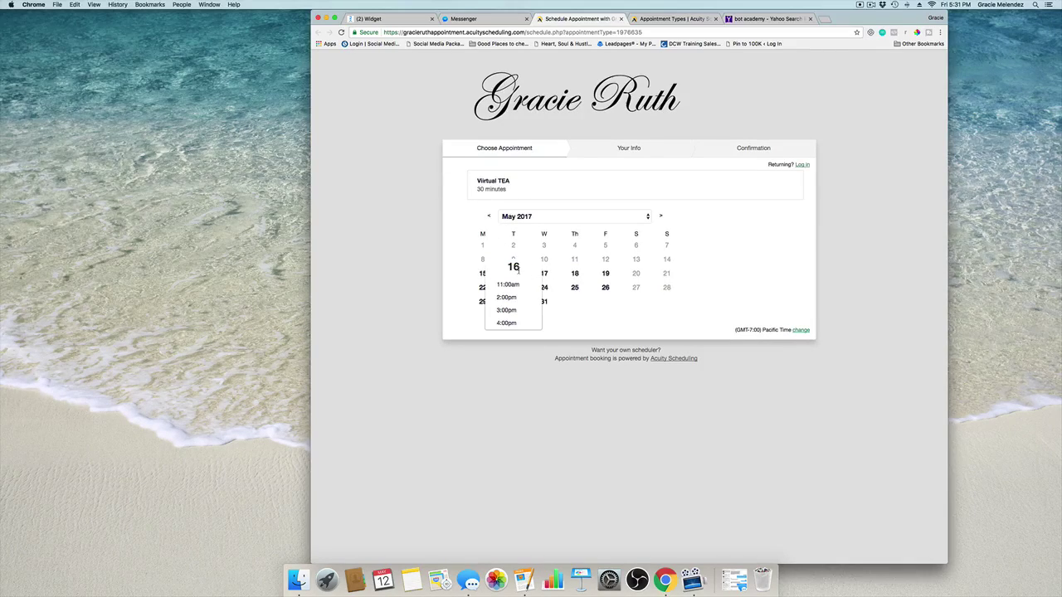
{"action": "left_click", "coordinate": [511, 286]}
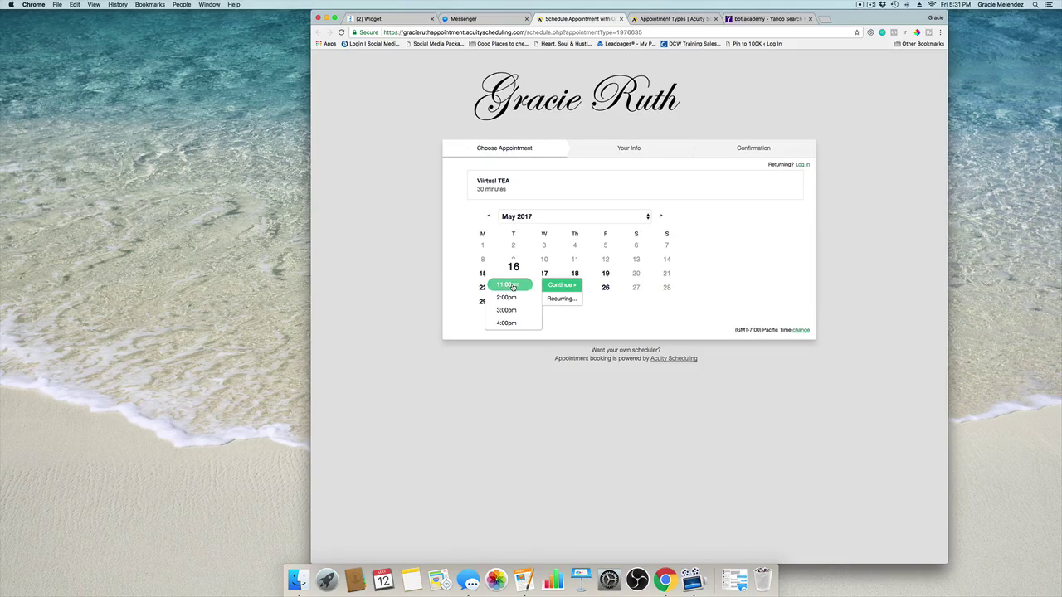
{"action": "left_click", "coordinate": [564, 286]}
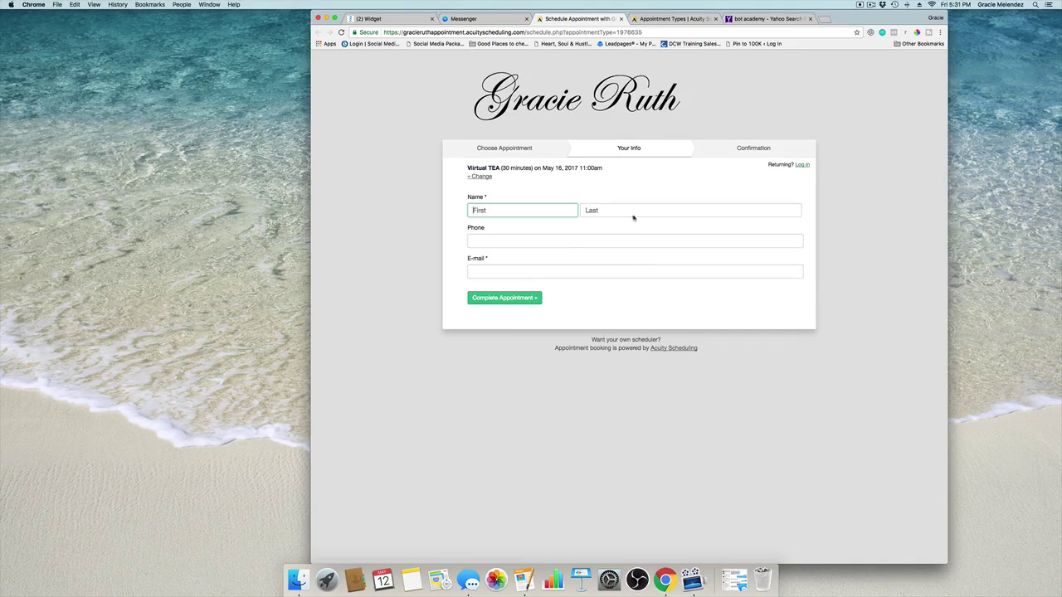
{"action": "left_click", "coordinate": [620, 18]}
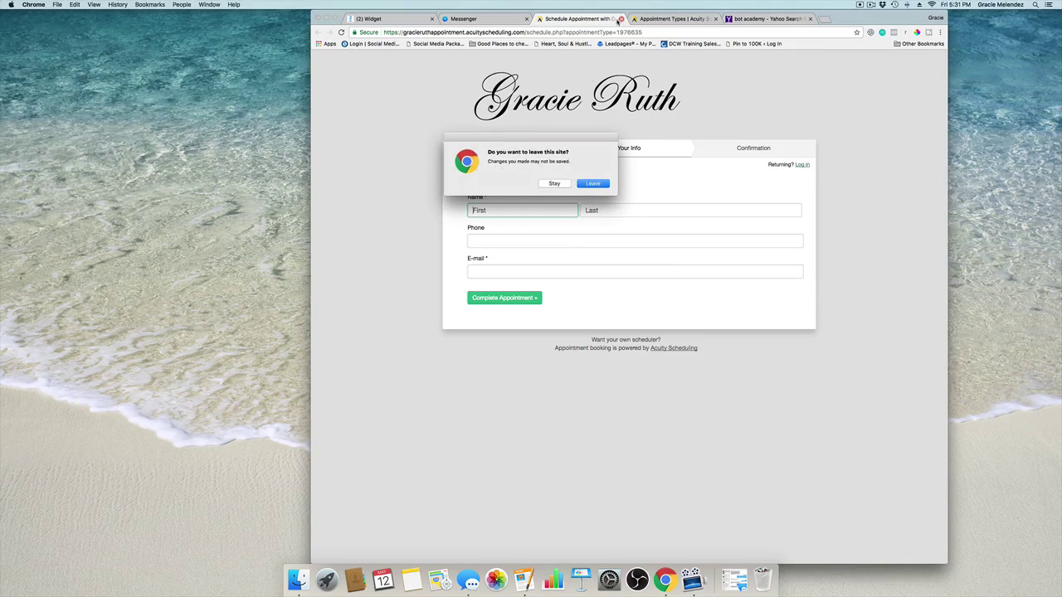
{"action": "left_click", "coordinate": [591, 183]}
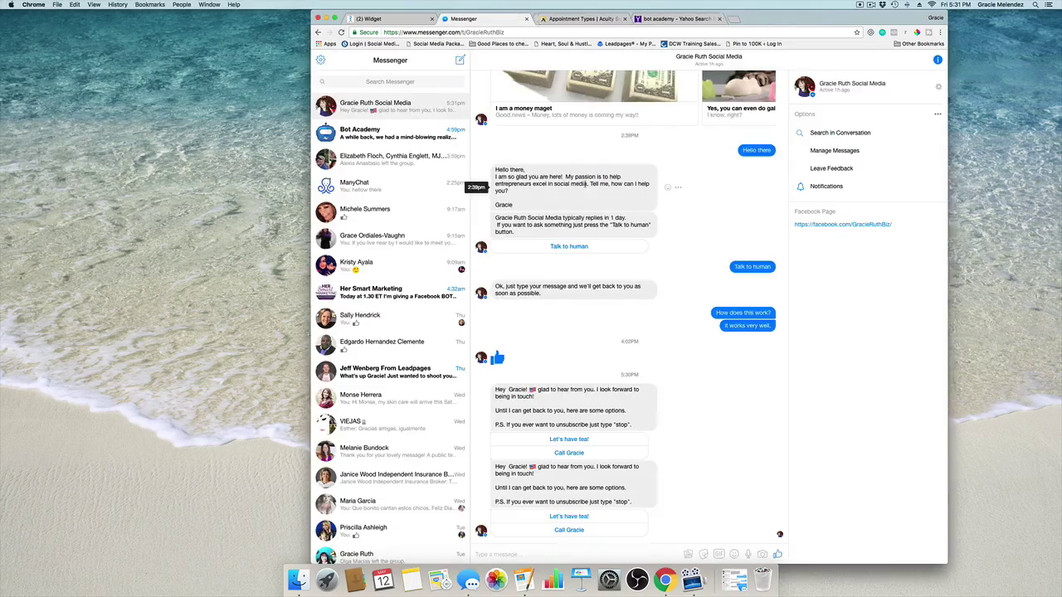
- Test the preview's call button, decline opening FaceTime, and return to ManyChat's opt-in editor
{"action": "left_click", "coordinate": [557, 453]}
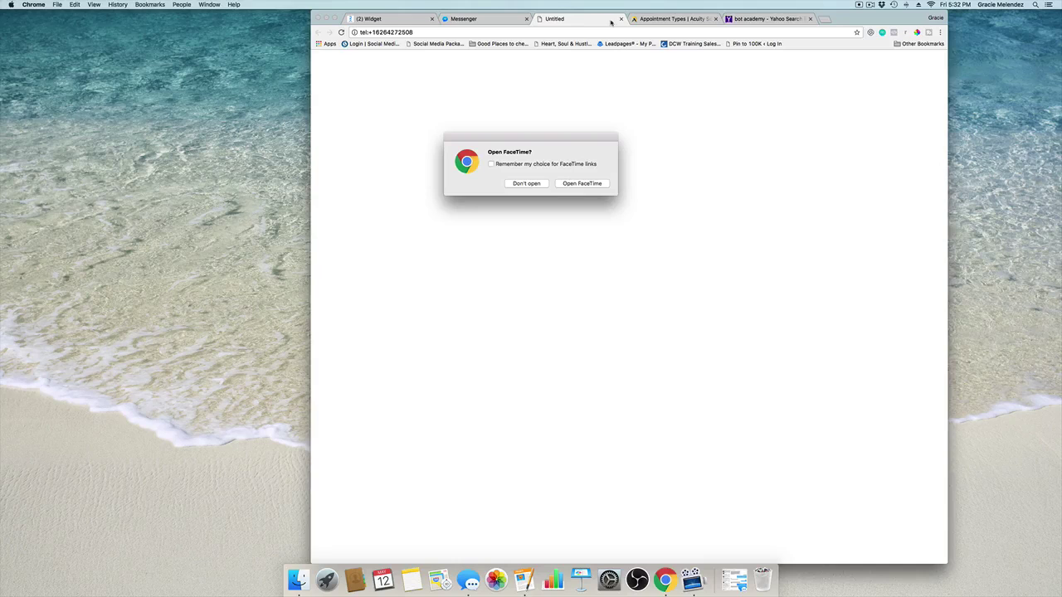
{"action": "left_click", "coordinate": [620, 20]}
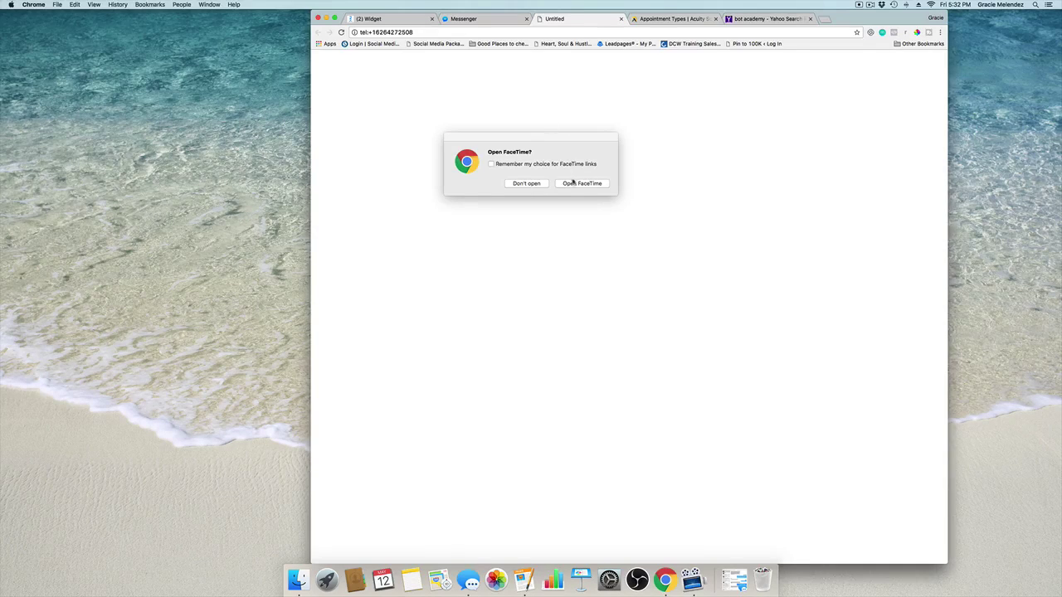
{"action": "left_click", "coordinate": [528, 184]}
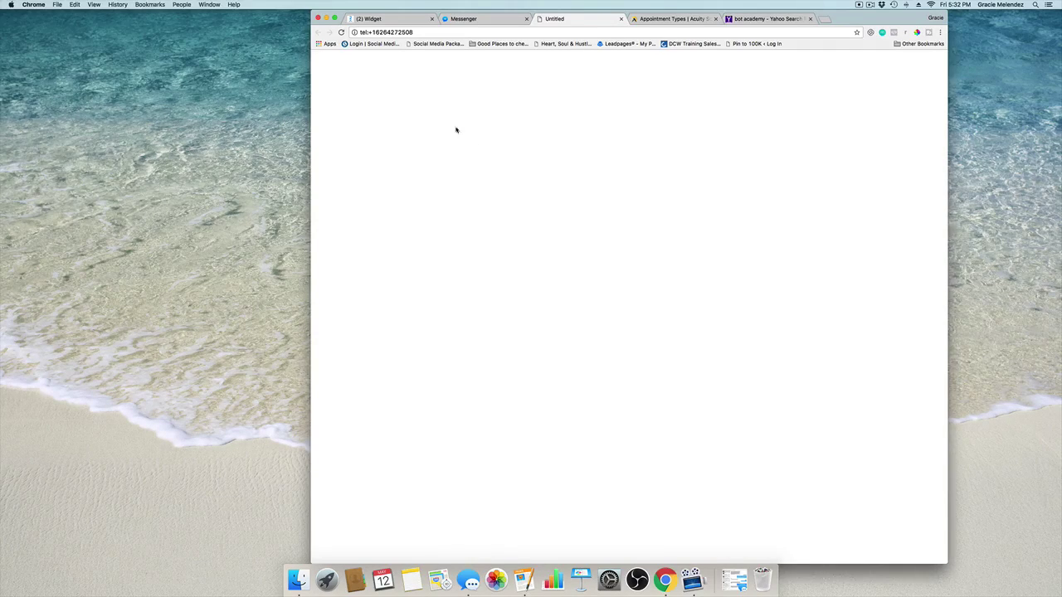
{"action": "left_click", "coordinate": [401, 20]}
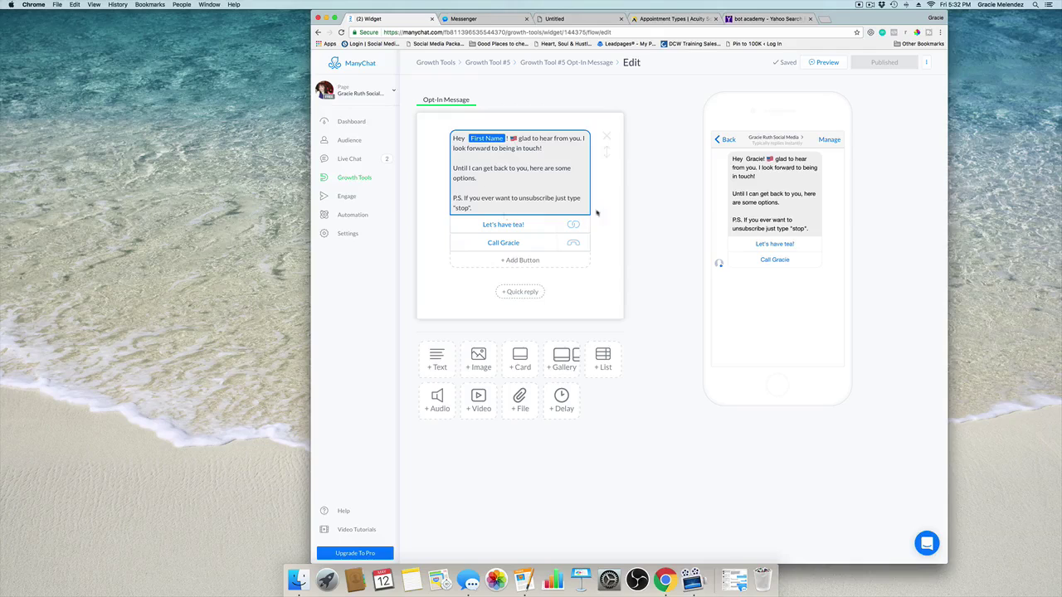
- Go from the opt-in message editor to Growth Tools and reopen the Growth Tool #5 slide-in
{"action": "left_click", "coordinate": [478, 20]}
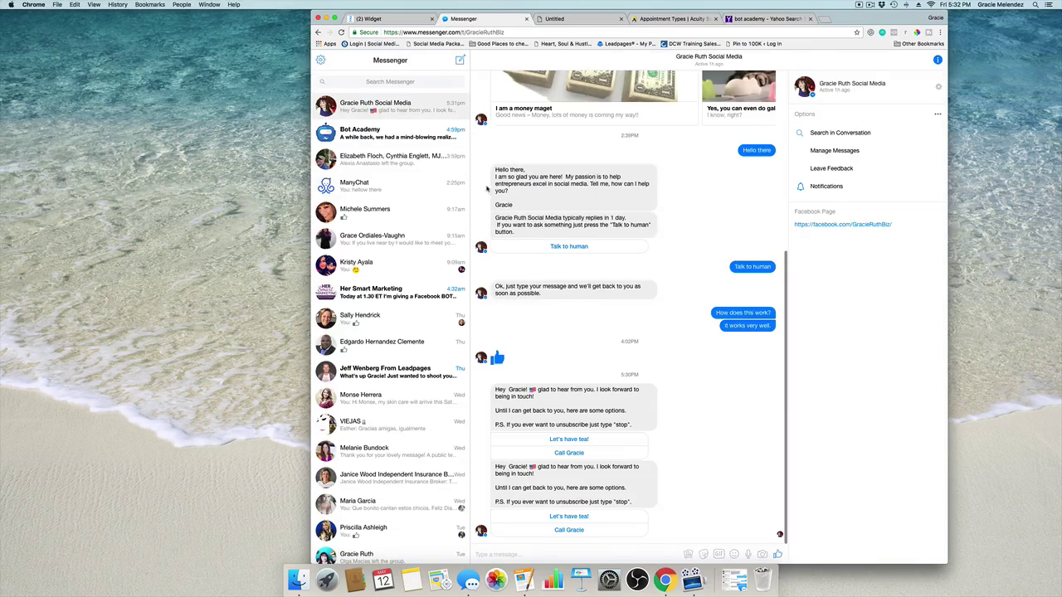
{"action": "left_click", "coordinate": [374, 18]}
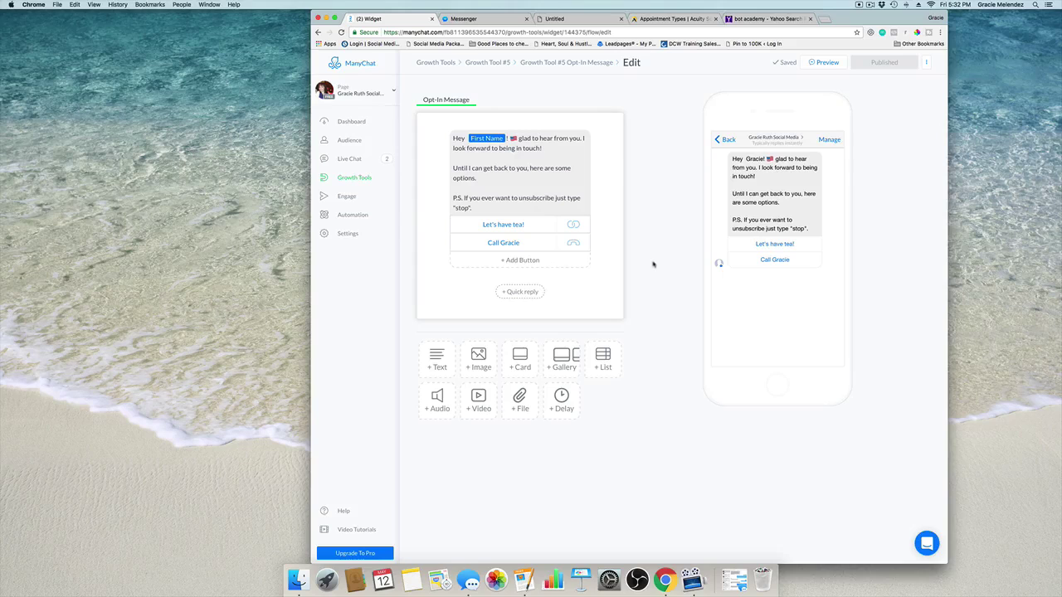
{"action": "left_click", "coordinate": [353, 177]}
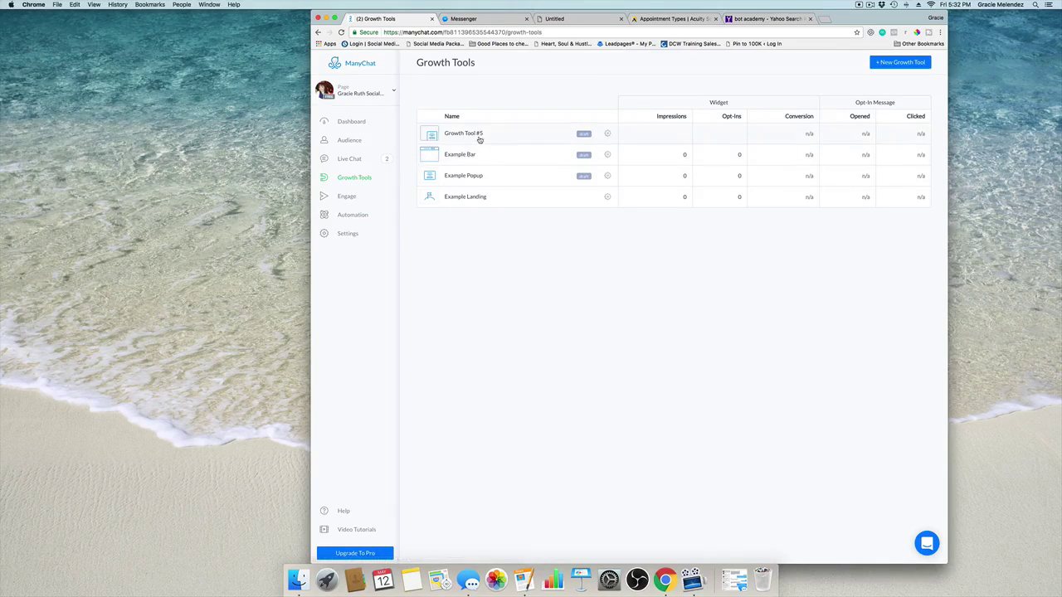
{"action": "left_click", "coordinate": [583, 135]}
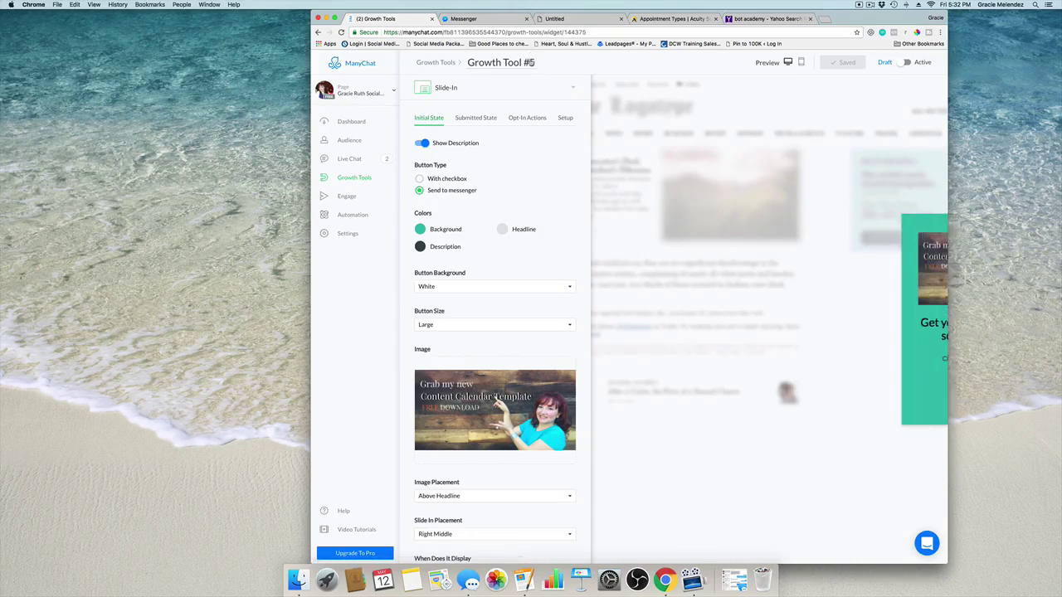
- Retitle Growth Tool #5 as 'Content Calendar' and show its Setup settings
{"action": "left_click_drag", "start_coordinate": [536, 62], "coordinate": [469, 60]}
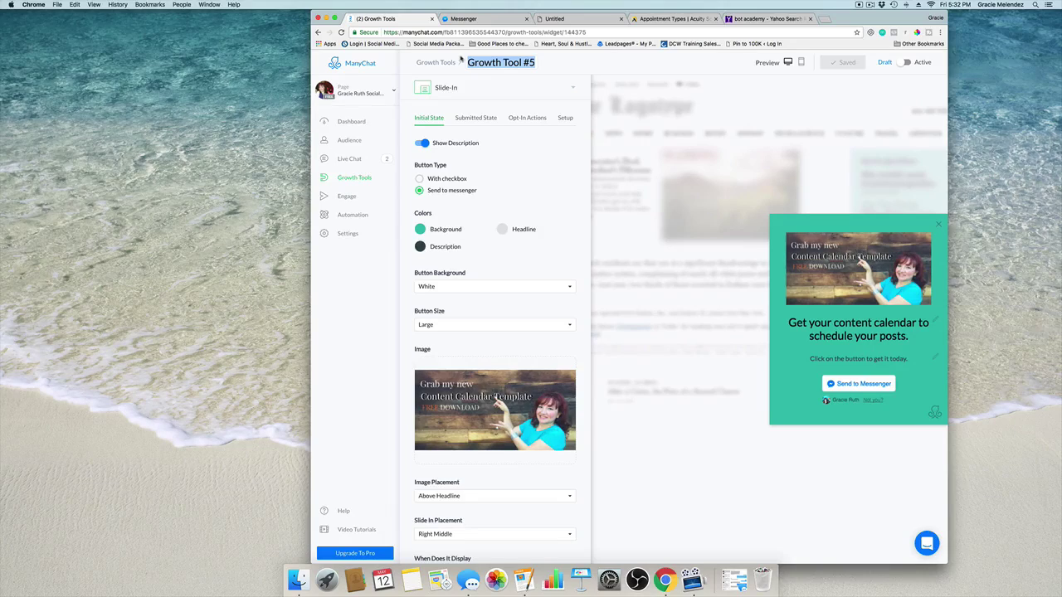
{"action": "type", "text": "Conte"}
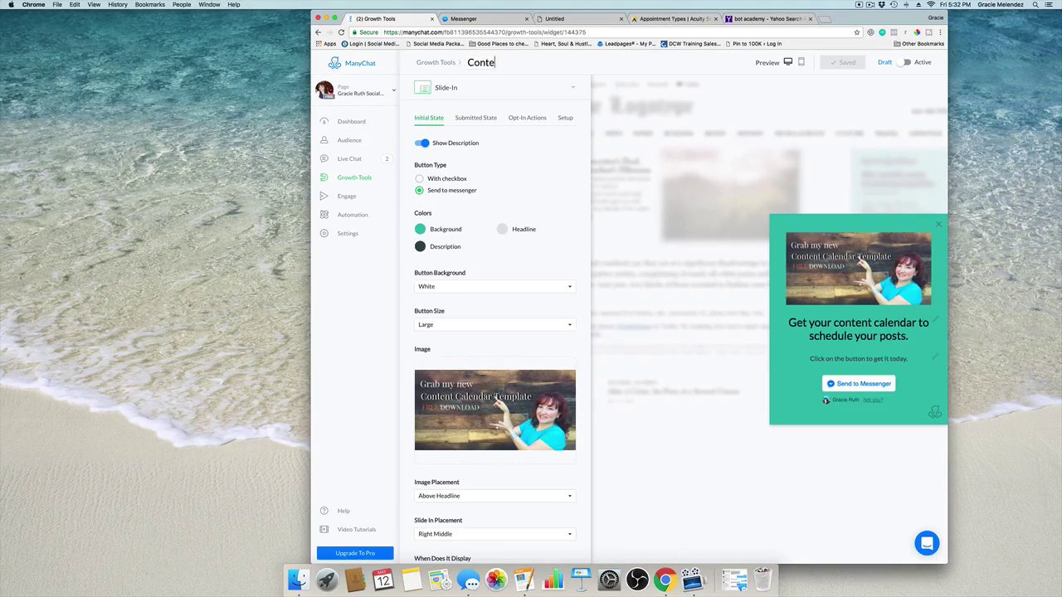
{"action": "type", "text": "nt Calendar"}
{"action": "left_click", "coordinate": [535, 154]}
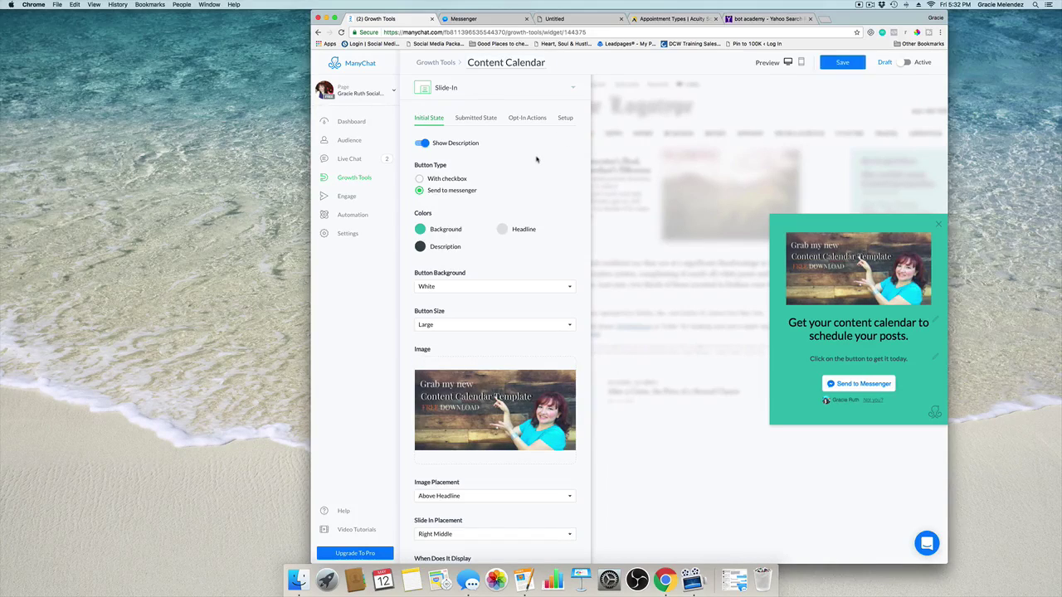
{"action": "scroll", "coordinate": [536, 160], "scroll_direction": "down", "scroll_amount": 1}
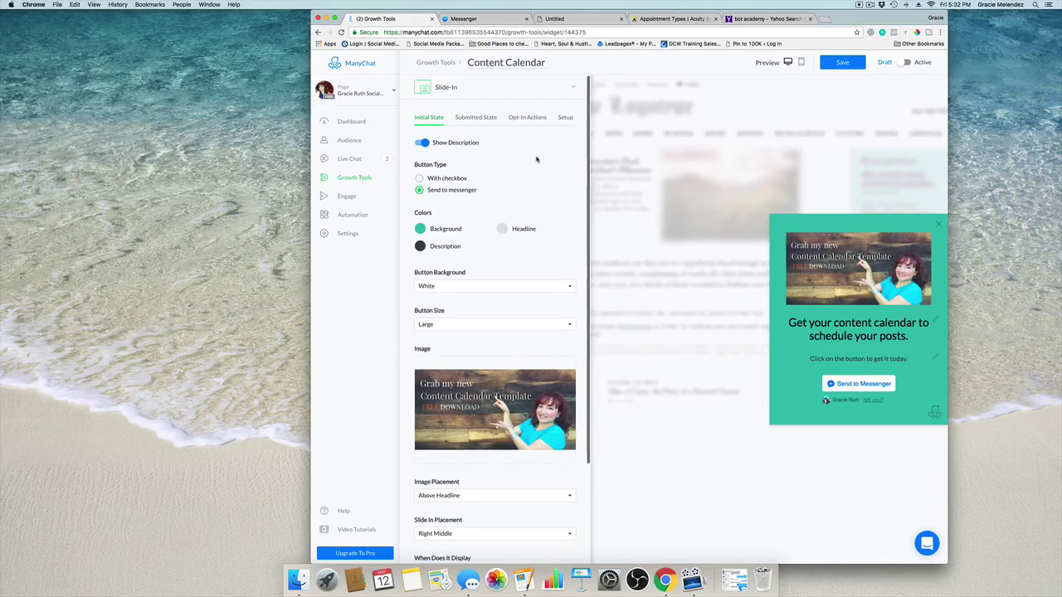
{"action": "left_click", "coordinate": [567, 119]}
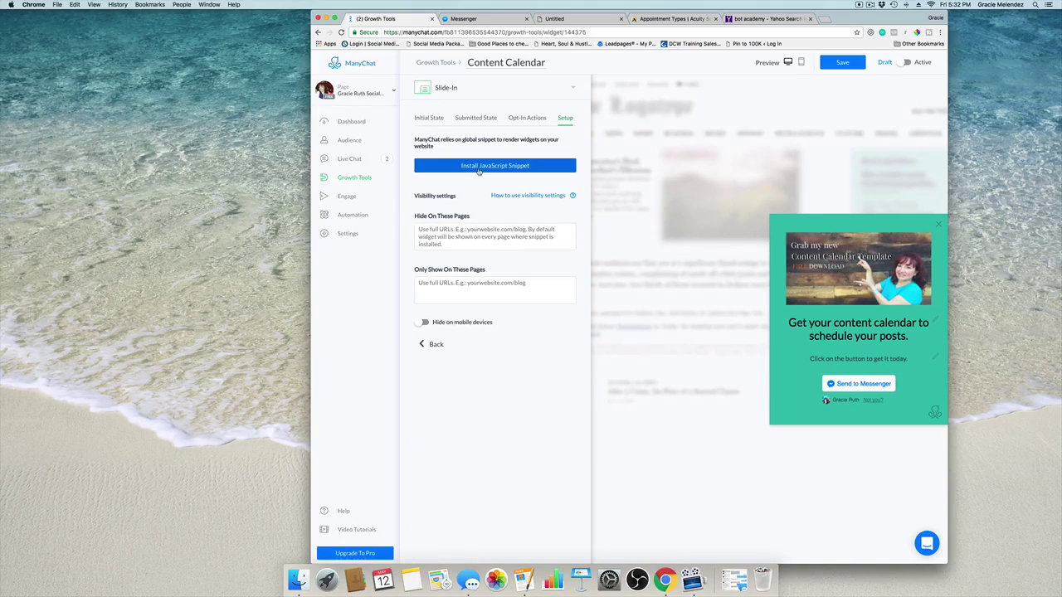
- In the Install JavaScript Snippet setup, enter the business website's address as a new site
{"action": "left_click", "coordinate": [505, 168]}
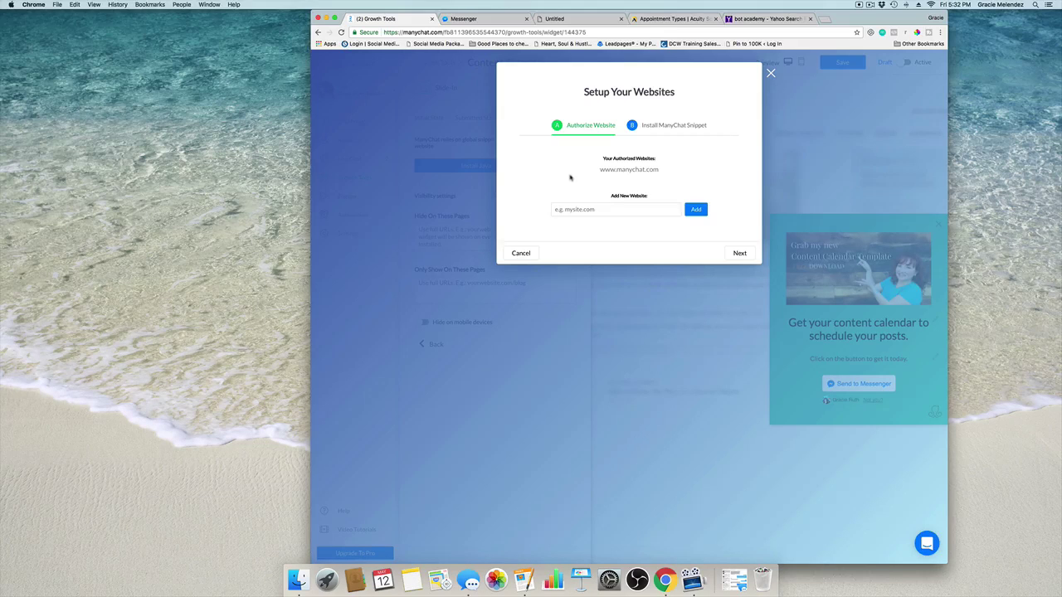
{"action": "left_click", "coordinate": [576, 209]}
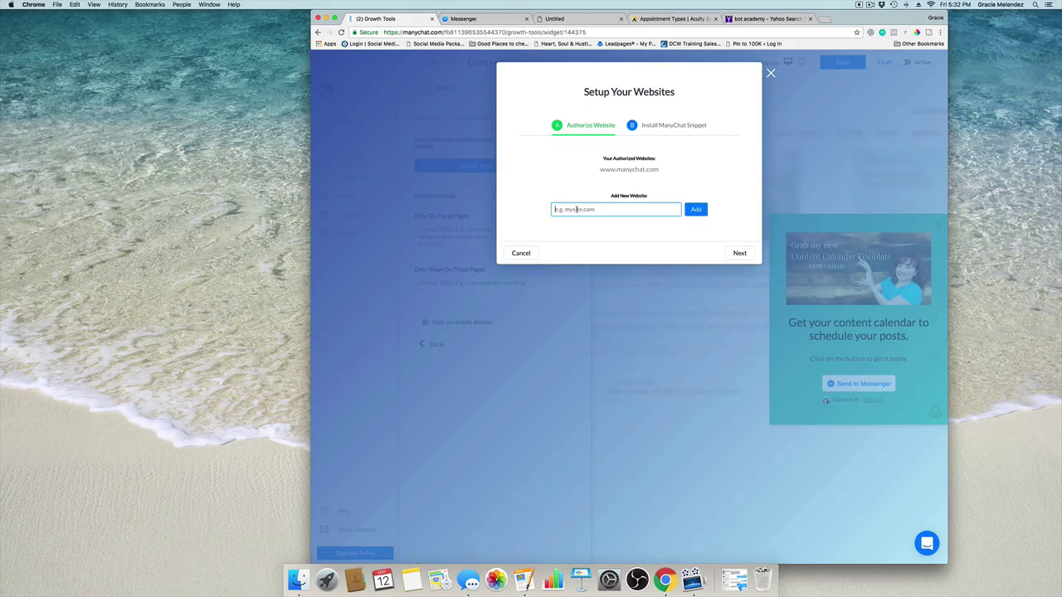
{"action": "type", "text": "www.grt"}
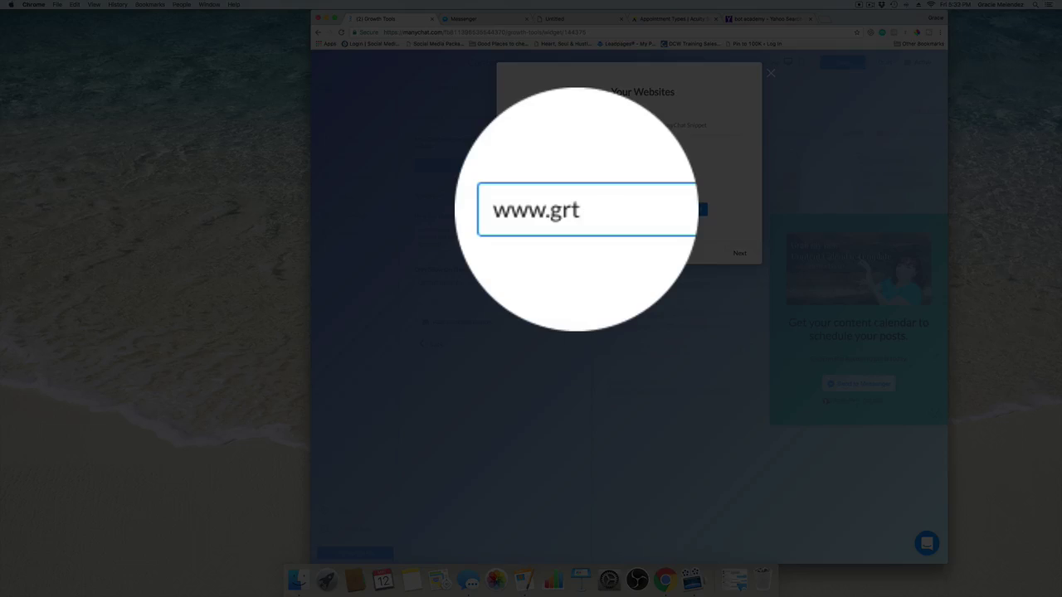
{"action": "key", "text": "BackSpace"}
{"action": "type", "text": "acieruth.com"}
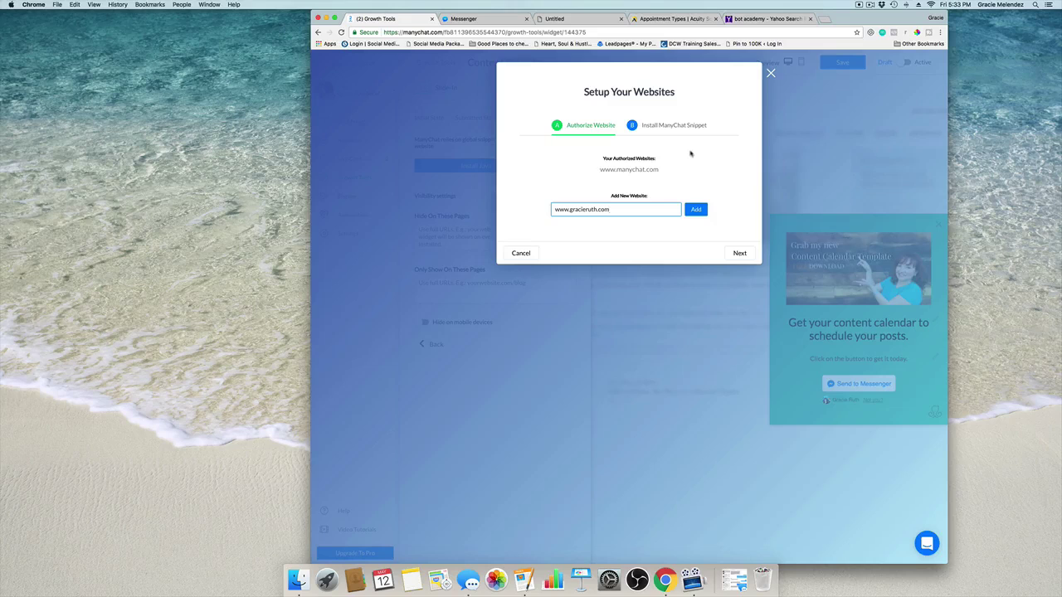
- Close the Setup Your Websites dialog and switch Content Calendar from Draft to Active
{"action": "left_click", "coordinate": [770, 73]}
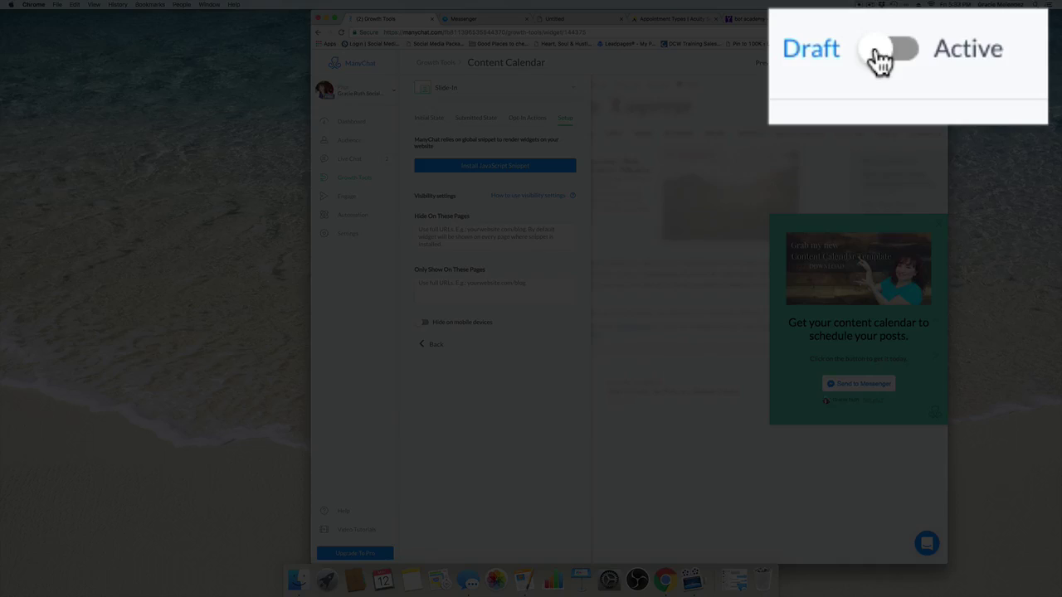
{"action": "left_click", "coordinate": [880, 60]}
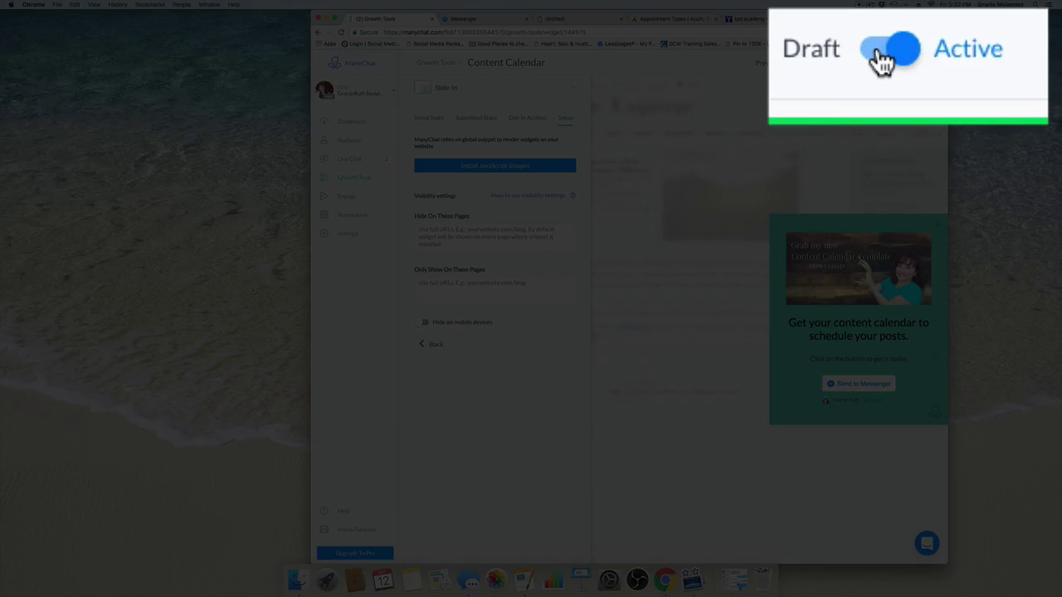